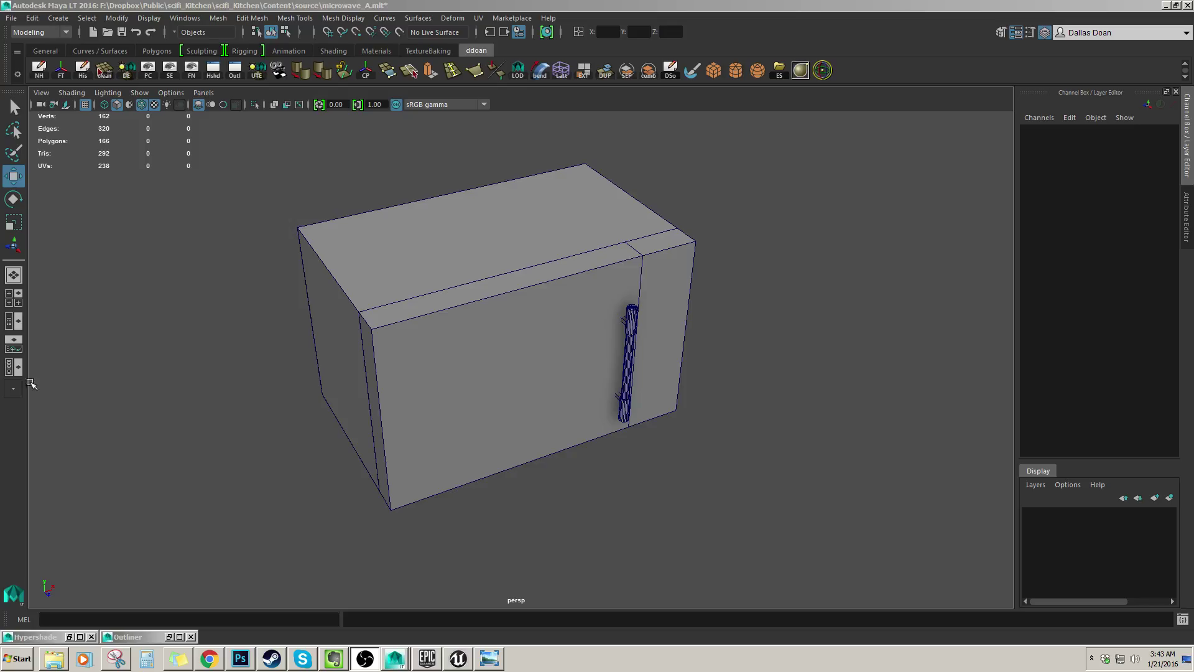
- Examine the microwave's body, door, side panel and handle, selecting each part from several angles
alt+drag(313, 356, 511, 392)
click(420, 323)
scroll(436, 332, up, 2)
click(337, 242)
alt+drag(401, 328, 403, 303)
click(448, 323)
alt+drag(610, 358, 593, 345)
click(726, 328)
click(693, 318)
alt+drag(507, 298, 488, 288)
click(486, 286)
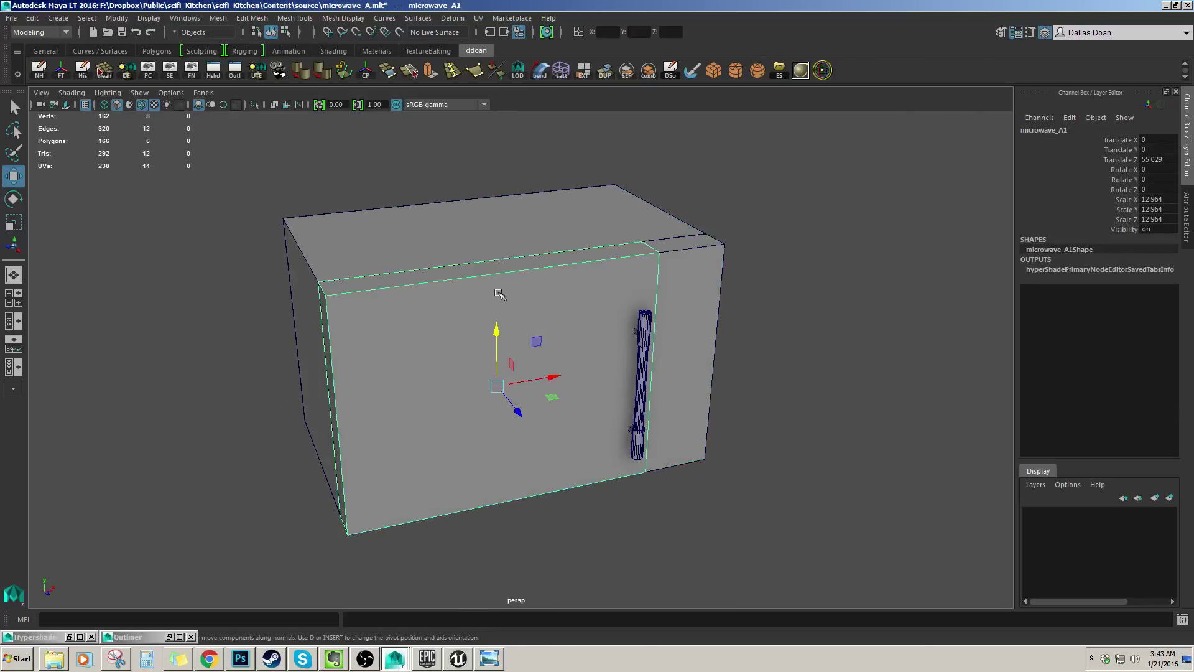
mouse_move(500, 328)
alt+mouse_down()
mouse_move(546, 296)
mouse_move(520, 326)
mouse_move(499, 320)
alt+mouse_up()
click(367, 283)
mouse_move(353, 293)
alt+mouse_down()
mouse_move(461, 291)
mouse_move(318, 295)
mouse_move(373, 298)
alt+mouse_up()
click(371, 304)
click(684, 298)
mouse_move(669, 293)
alt+mouse_down()
mouse_move(708, 289)
mouse_move(680, 272)
mouse_move(660, 289)
alt+mouse_up()
click(645, 314)
scroll(660, 310, up, 3)
click(848, 256)
scroll(696, 304, up, 3)
alt+middle_drag(710, 310, 539, 325)
alt+drag(540, 324, 542, 348)
click(616, 296)
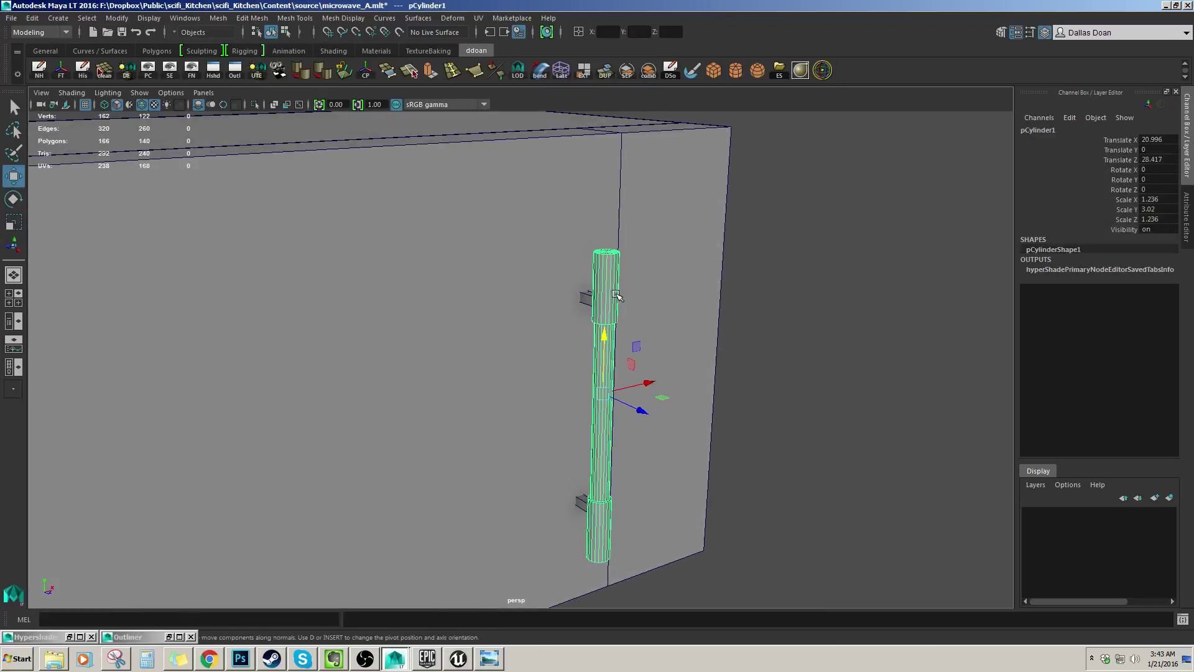
- Bevel all edges of the microwave's main body
scroll(498, 302, down, 2)
alt+middle_drag(348, 306, 375, 310)
scroll(367, 302, down, 3)
alt+drag(311, 281, 477, 274)
click(349, 275)
scroll(477, 274, down, 3)
right_drag(458, 252, 457, 226)
scroll(417, 230, down, 4)
drag(302, 208, 767, 510)
scroll(622, 417, up, 3)
alt+drag(599, 402, 547, 373)
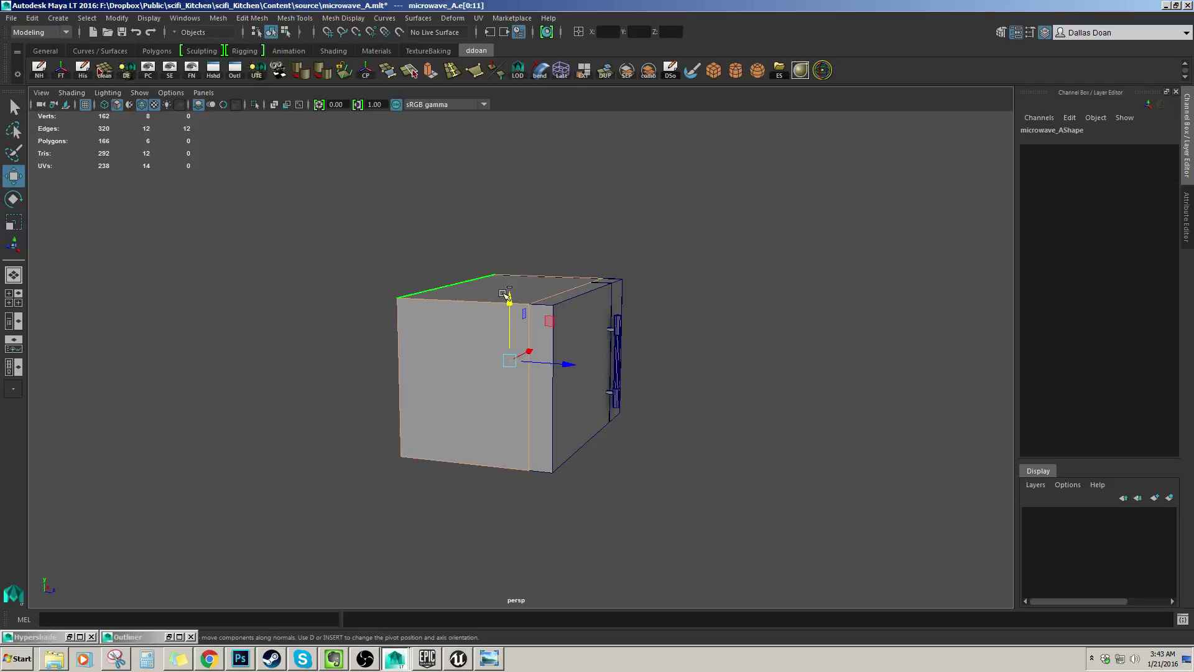
key(ctrl+b)
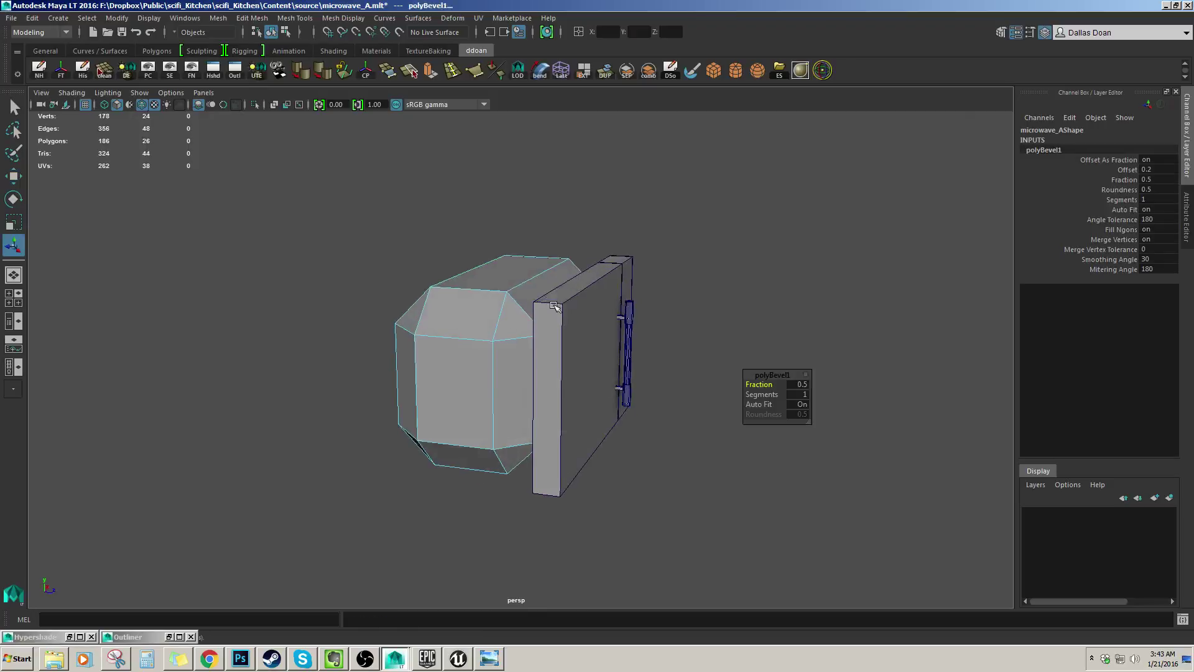
- Set the body bevel's fraction to 0.1 and its segments to 2, after trying 3 segments
drag(766, 384, 770, 384)
scroll(543, 357, up, 3)
alt+drag(542, 357, 533, 340)
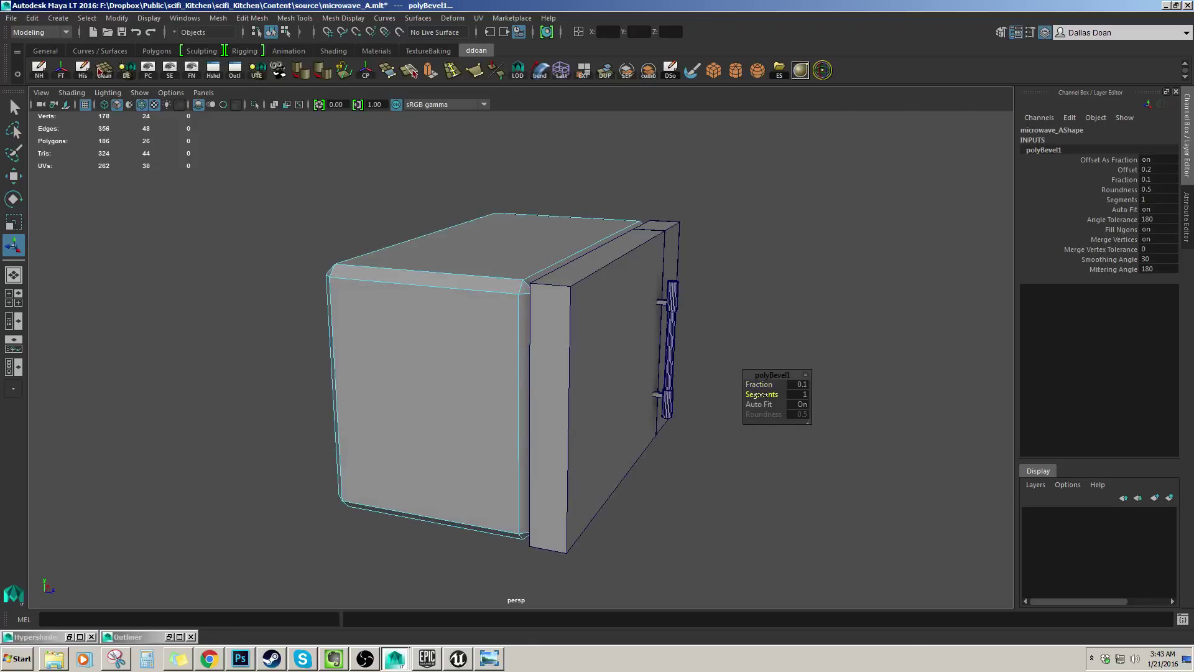
drag(760, 394, 764, 395)
alt+drag(671, 363, 615, 340)
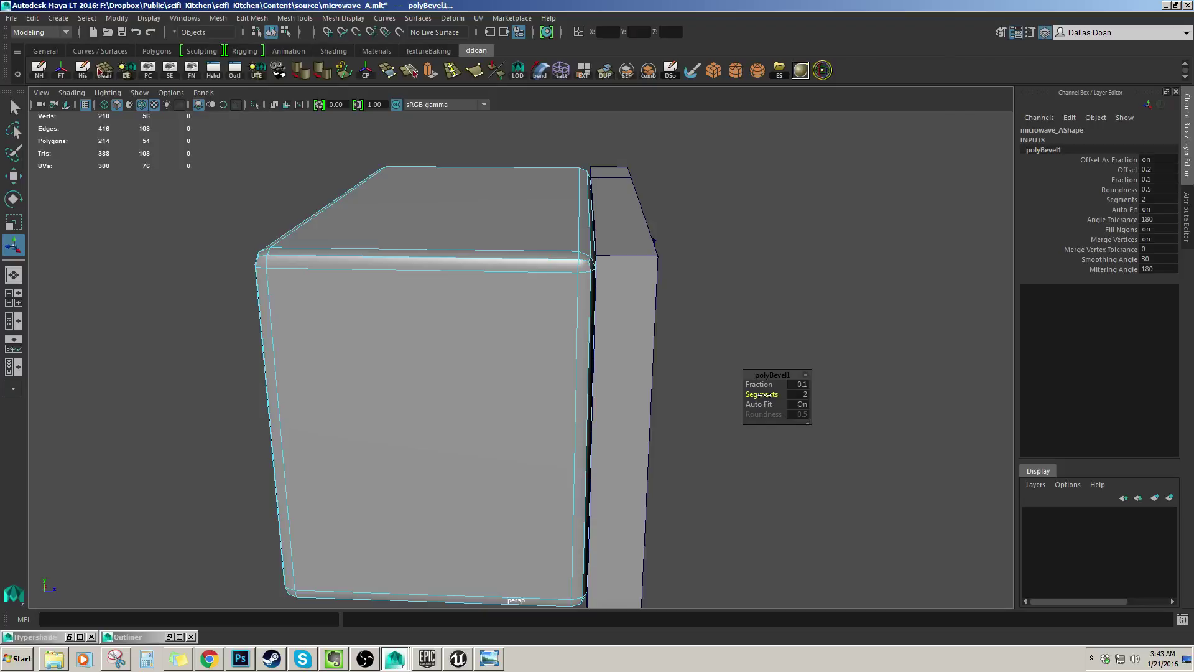
drag(761, 394, 761, 395)
alt+drag(471, 321, 496, 339)
mouse_move(496, 339)
alt+right_down()
mouse_move(512, 320)
mouse_move(491, 324)
alt+right_up()
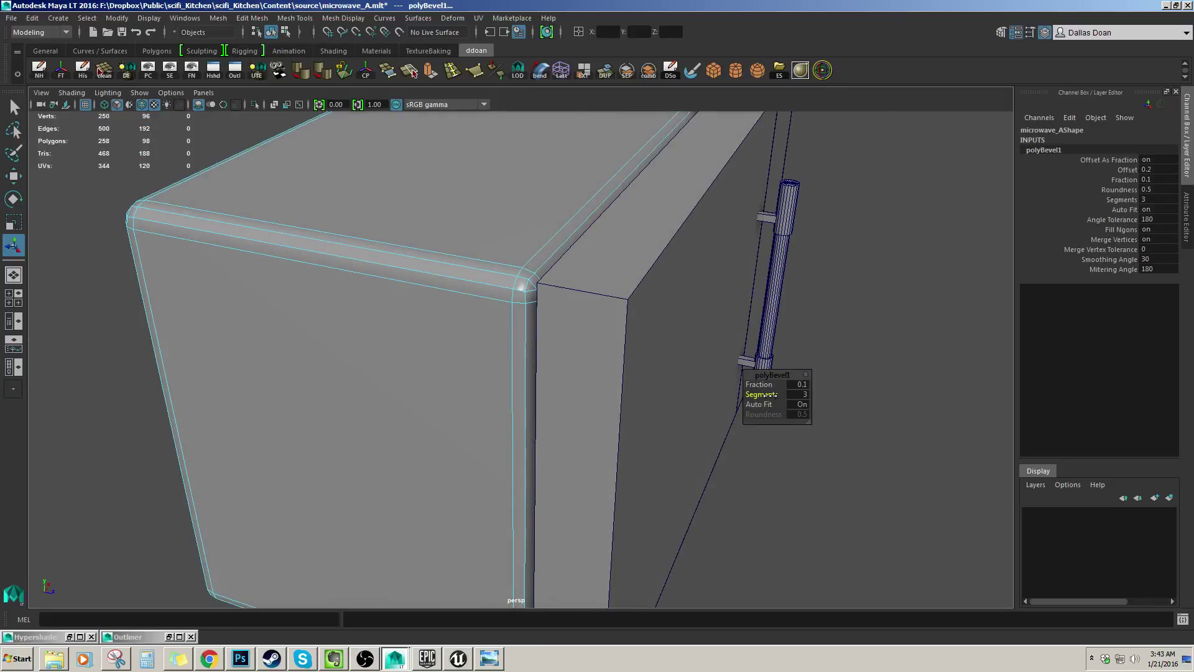
drag(770, 395, 767, 395)
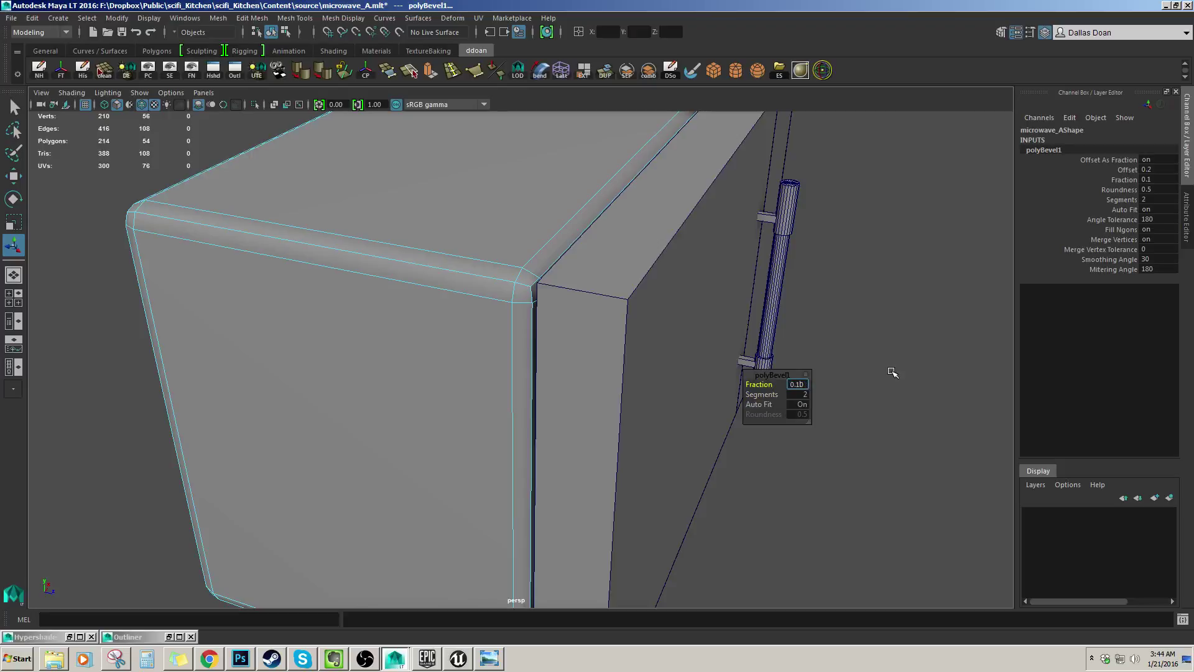
- Reduce the body bevel's fraction to 0.03, after trying 0.01 and 0.05, and return to object selection
key(Return)
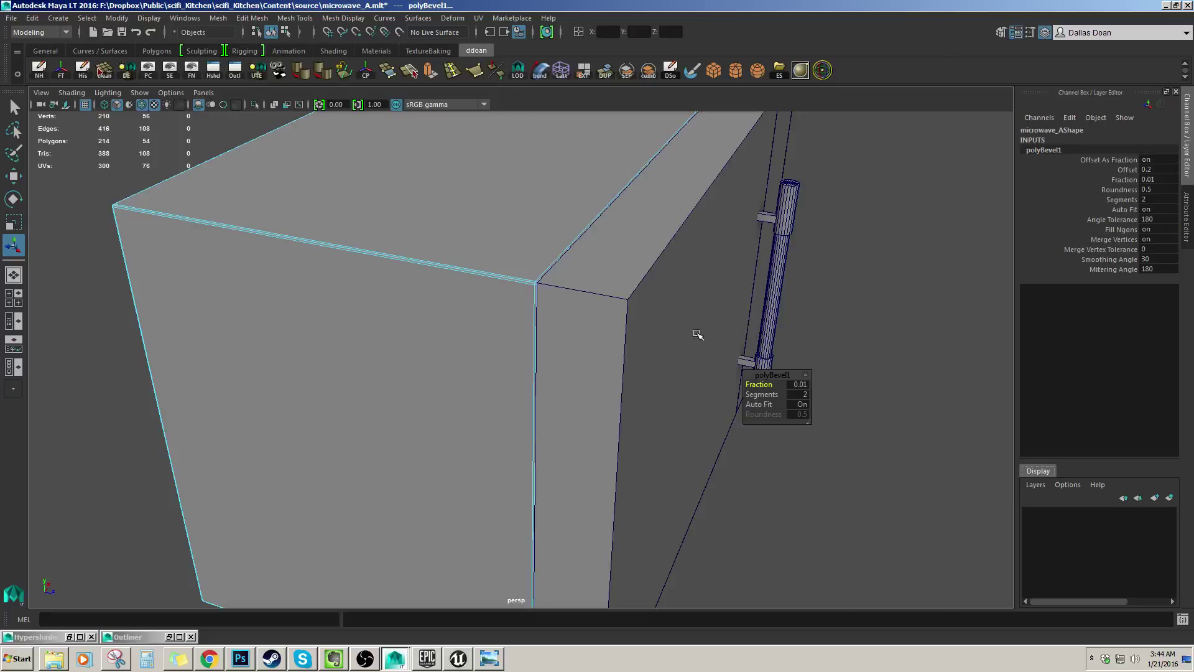
alt+drag(482, 313, 601, 350)
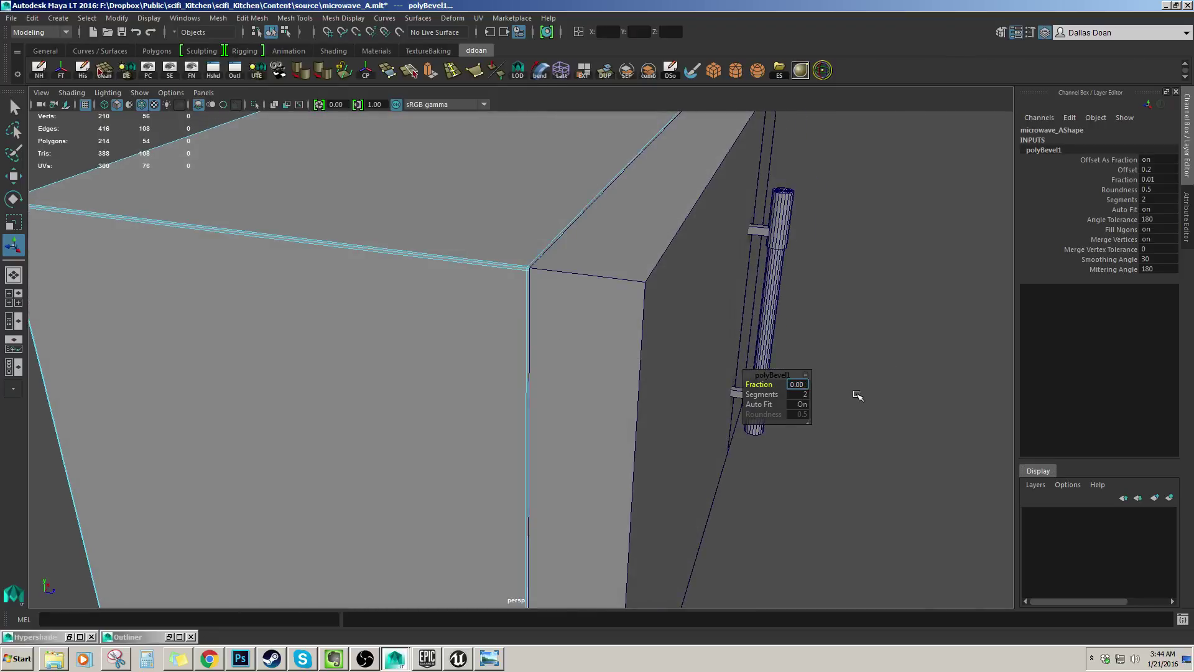
key(Return)
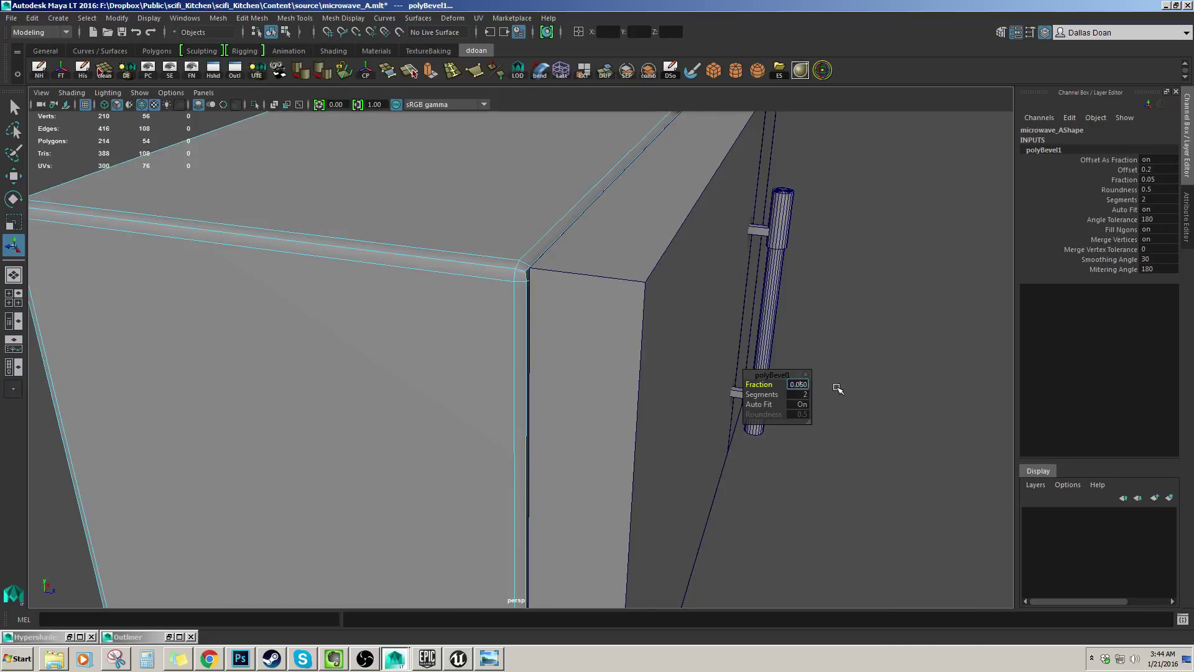
key(Return)
alt+drag(505, 341, 507, 291)
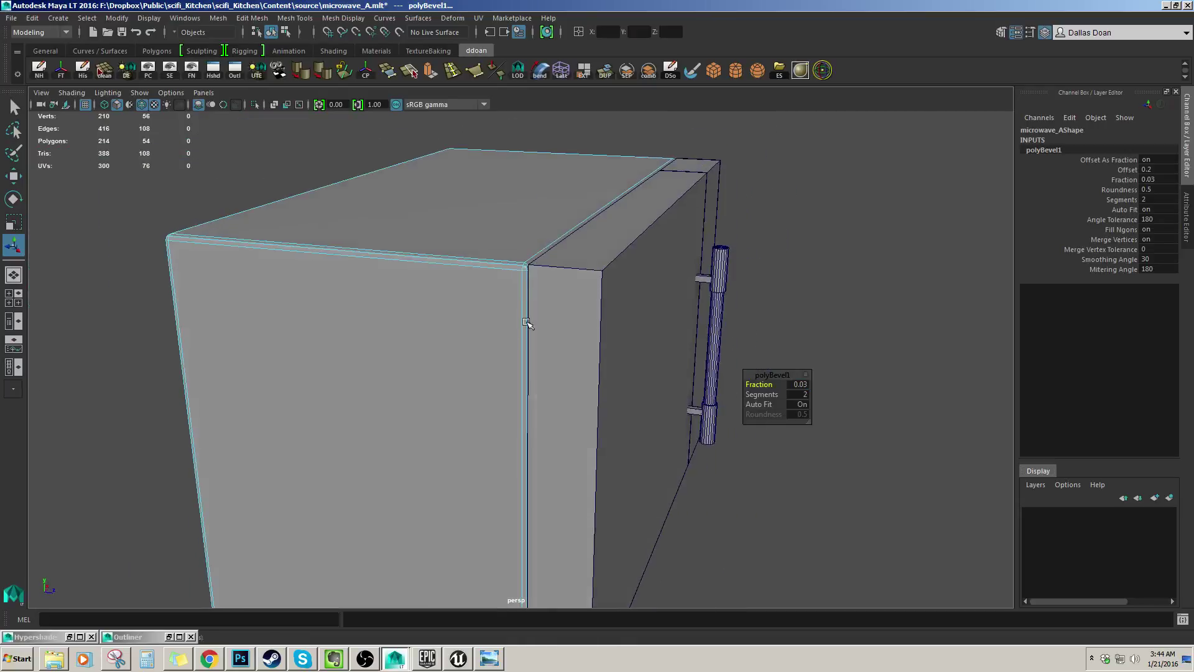
click(491, 370)
scroll(490, 371, down, 3)
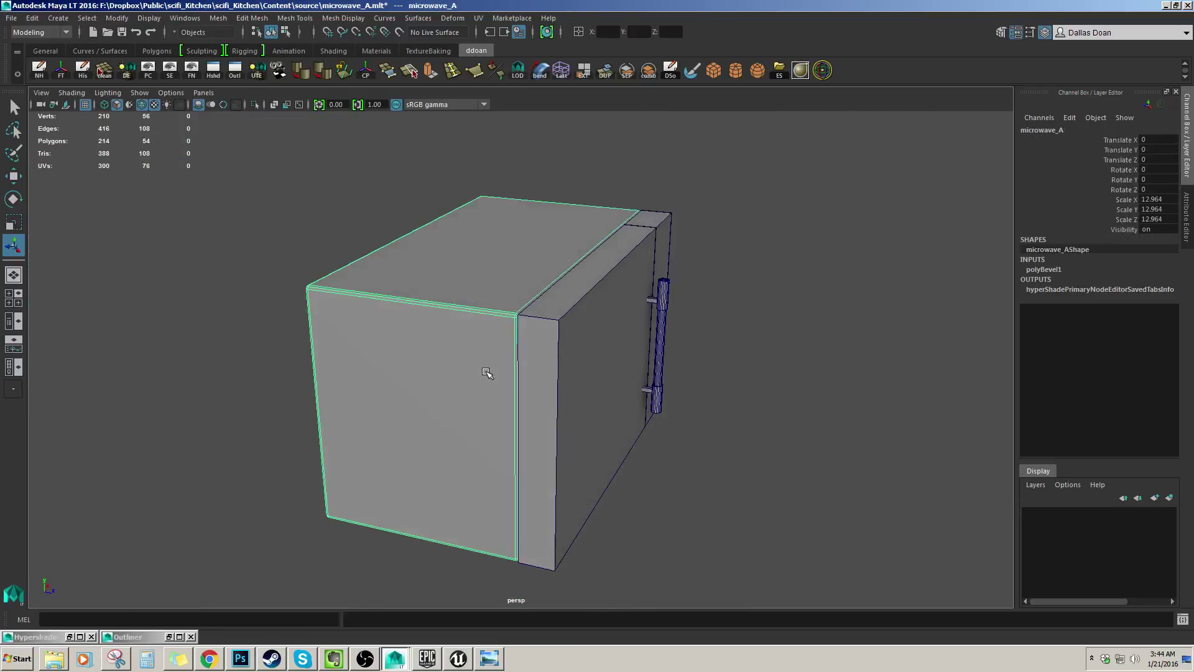
click(1078, 268)
- Bevel all edges of the microwave's door block
alt+drag(662, 293, 592, 292)
click(610, 220)
click(561, 312)
scroll(563, 312, down, 3)
scroll(580, 291, up, 3)
scroll(595, 296, down, 3)
right_drag(592, 292, 588, 258)
scroll(464, 245, down, 3)
drag(463, 245, 791, 552)
scroll(632, 393, up, 3)
alt+drag(631, 393, 612, 381)
key(ctrl+b)
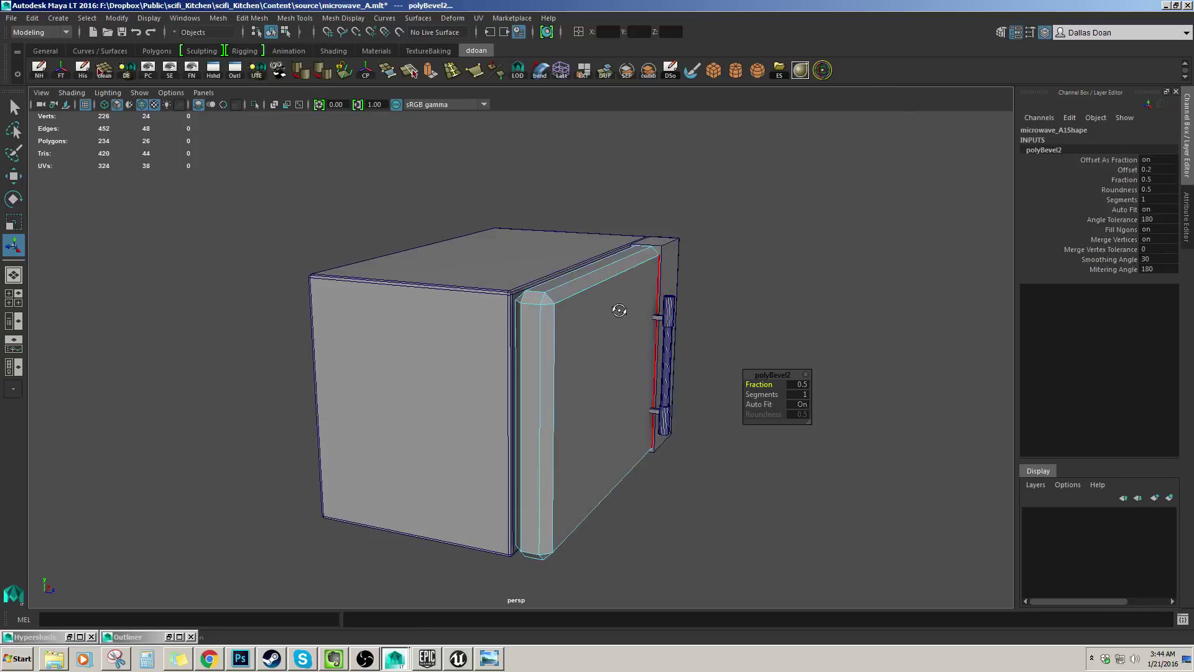
- Set the door bevel's fraction to 0.2 with 2 segments, and return to object mode with nothing selected
scroll(619, 309, up, 2)
mouse_move(760, 385)
mouse_down()
mouse_move(746, 385)
mouse_move(777, 395)
mouse_up()
alt+drag(685, 367, 627, 361)
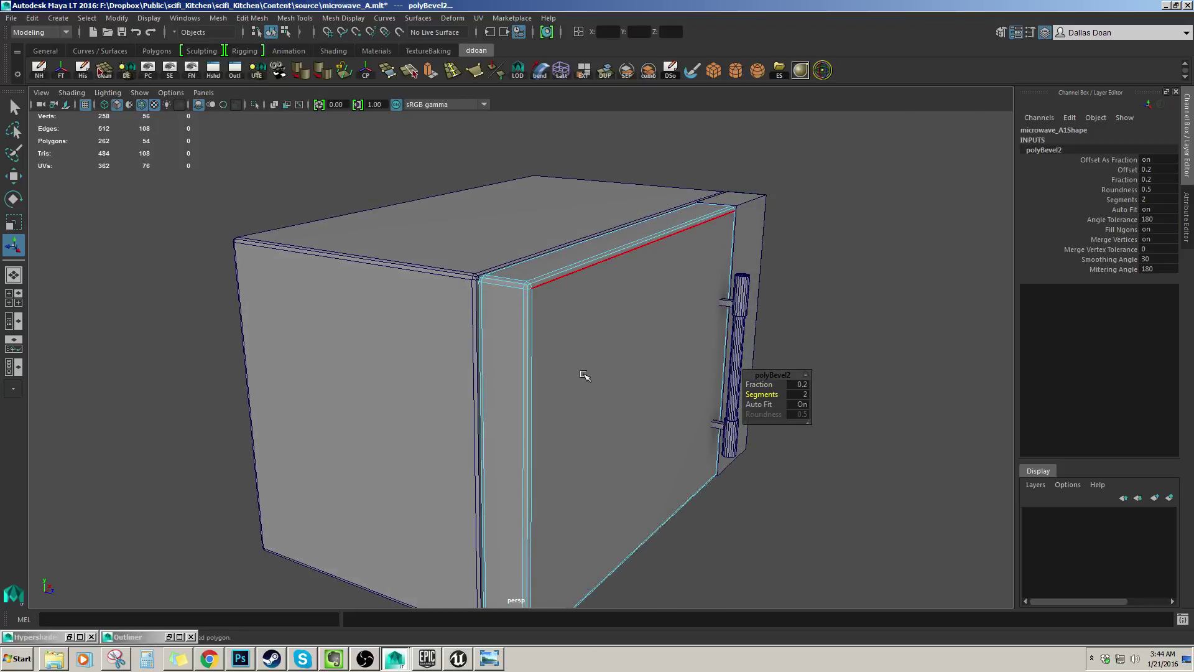
scroll(585, 375, down, 2)
right_drag(588, 373, 647, 341)
click(790, 298)
- Bevel all edges of the narrow side panel beside the microwave door
alt+drag(785, 301, 623, 284)
click(604, 354)
scroll(615, 355, up, 3)
scroll(645, 349, down, 5)
click(920, 262)
scroll(804, 295, up, 1)
click(686, 279)
alt+middle_drag(685, 279, 634, 286)
alt+drag(580, 291, 628, 298)
scroll(628, 298, up, 1)
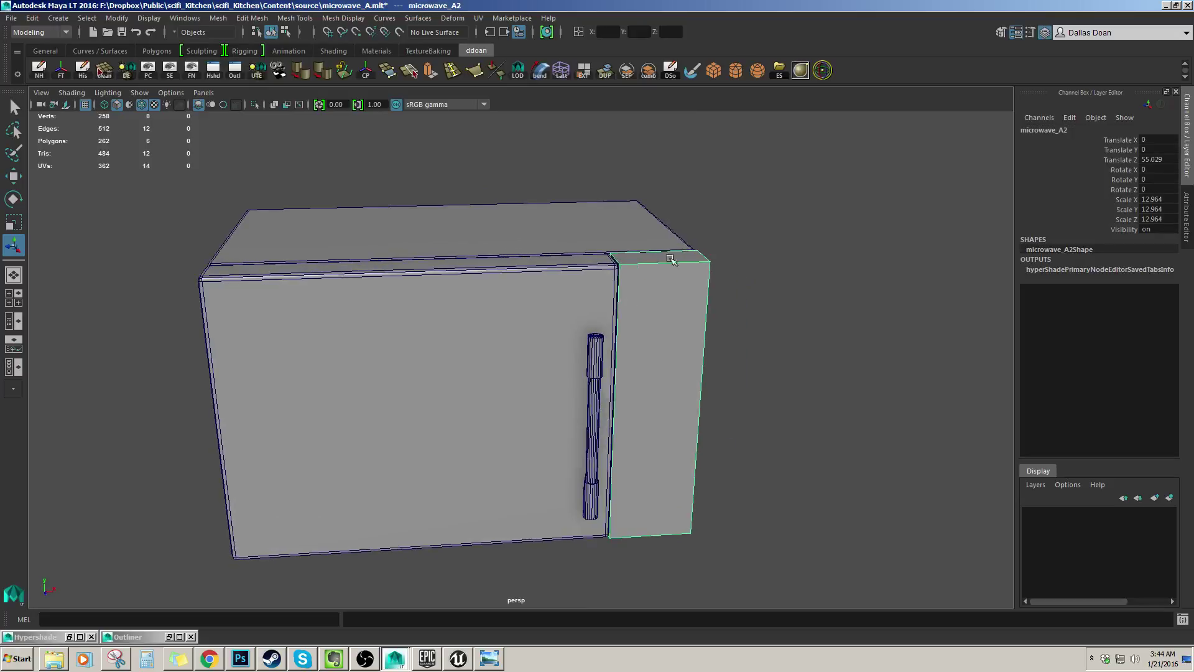
right_drag(672, 253, 671, 215)
scroll(659, 236, down, 3)
alt+drag(628, 261, 603, 224)
drag(469, 233, 800, 570)
alt+drag(559, 358, 613, 430)
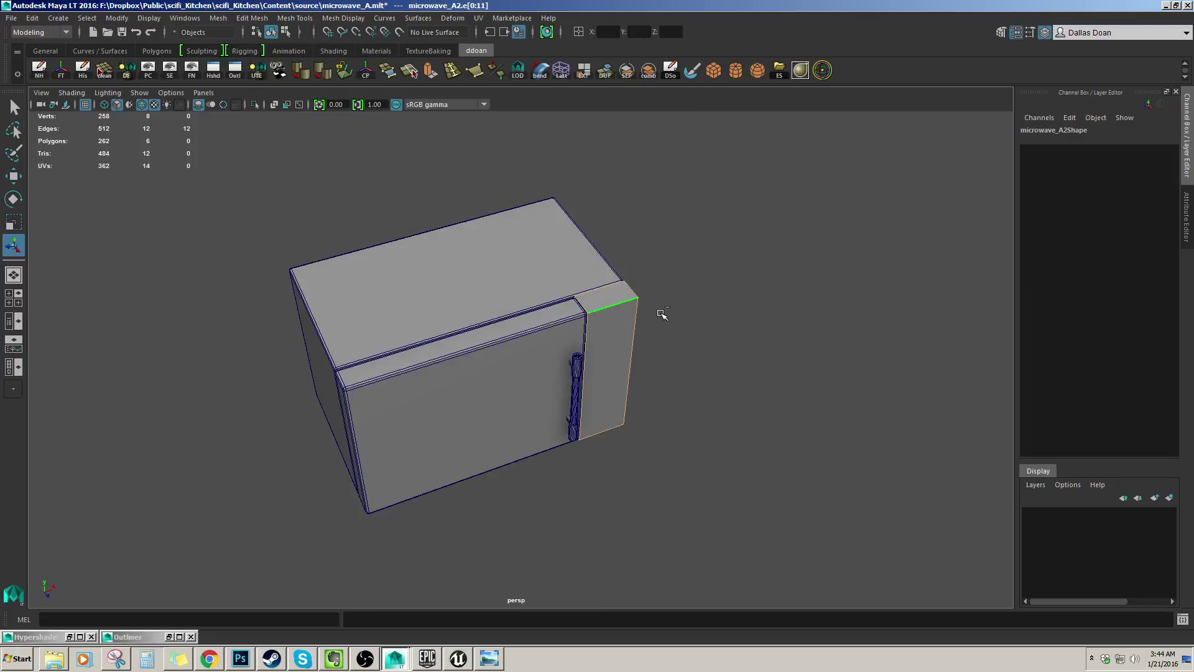
key(ctrl+b)
- Set the side panel bevel's fraction to 0.2 with 2 segments, and return to object mode with nothing selected
mouse_move(746, 373)
alt+mouse_down()
mouse_move(791, 404)
mouse_move(764, 384)
alt+mouse_up()
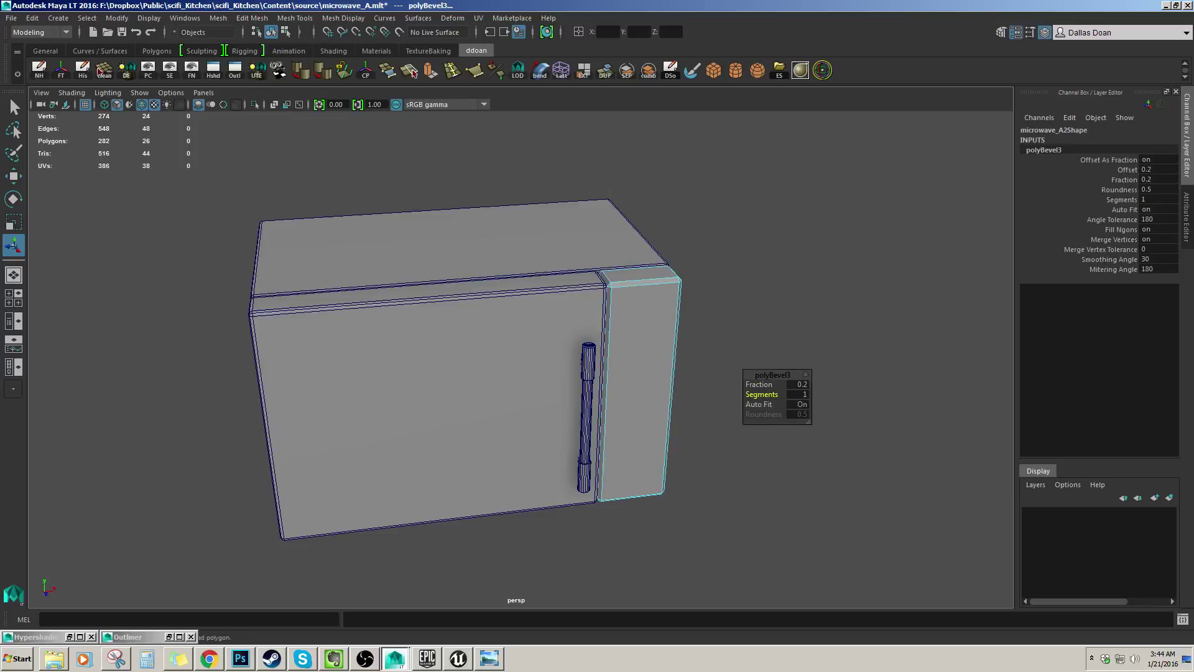
alt+drag(628, 349, 629, 307)
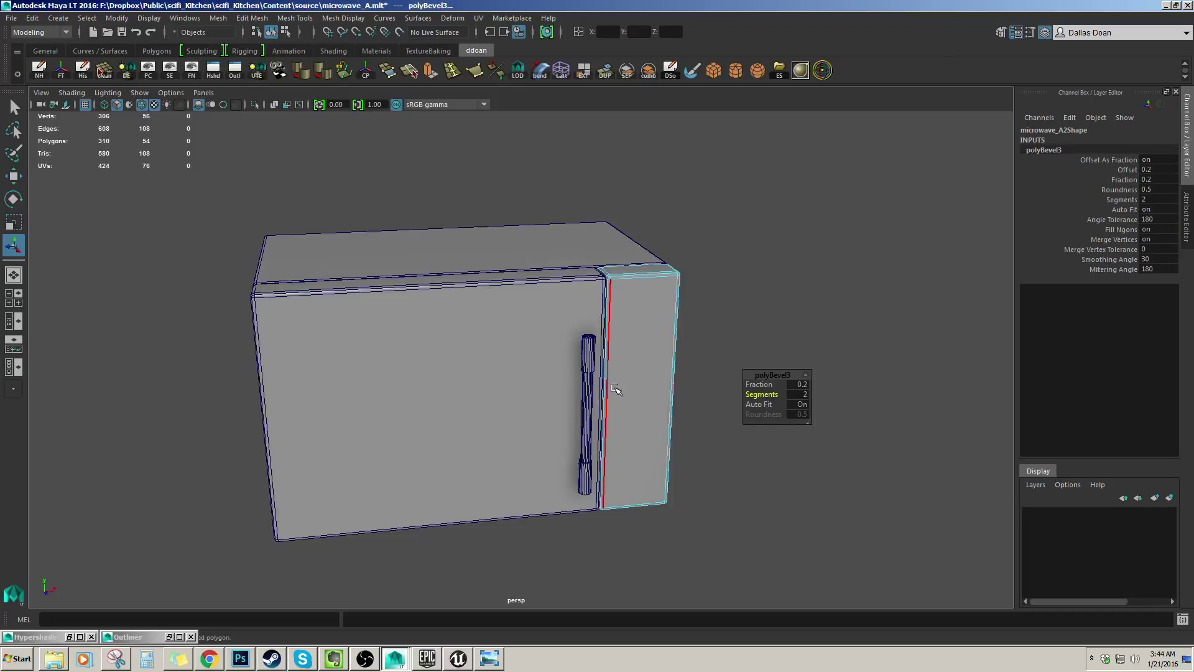
right_drag(613, 392, 650, 367)
alt+drag(650, 368, 637, 370)
click(740, 349)
alt+drag(740, 348, 768, 373)
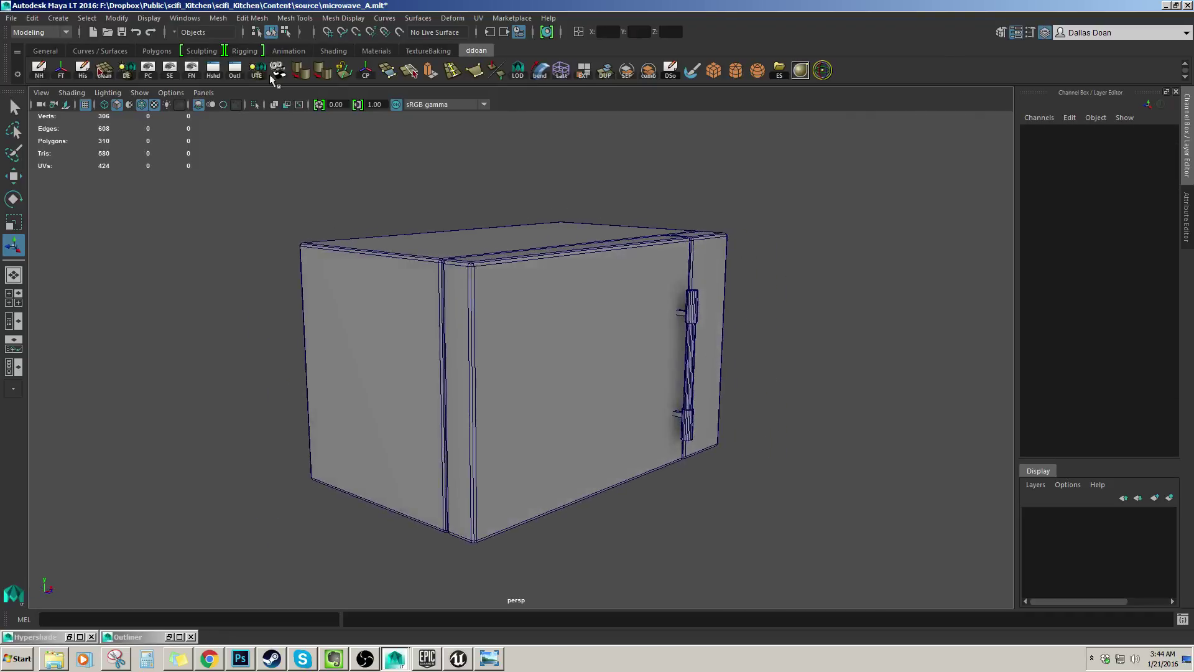
- Turn off the wireframe overlay on the shaded model and inspect the bevelled edges up close
click(140, 106)
mouse_move(370, 258)
alt+mouse_down()
mouse_move(357, 243)
mouse_move(336, 282)
alt+mouse_up()
mouse_move(496, 317)
alt+mouse_down()
mouse_move(496, 293)
mouse_move(539, 315)
mouse_move(453, 301)
mouse_move(442, 288)
mouse_move(482, 280)
alt+mouse_up()
click(456, 299)
alt+right_drag(482, 280, 573, 283)
click(694, 280)
alt+drag(693, 280, 629, 289)
click(576, 341)
key(w)
scroll(592, 228, down, 3)
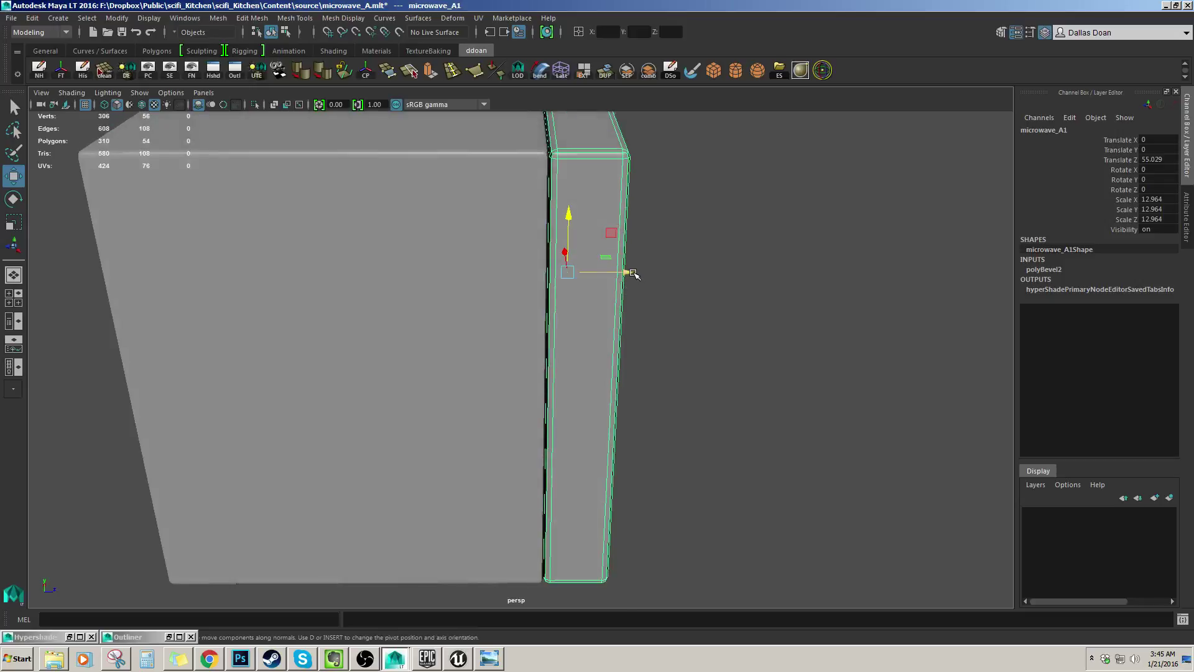
click(778, 230)
alt+drag(779, 230, 490, 311)
key(ctrl+z)
key(ctrl+z)
key(ctrl+z)
- Decline the autosave and delete the construction history of the side panel, the door and the main body
click(672, 236)
click(471, 287)
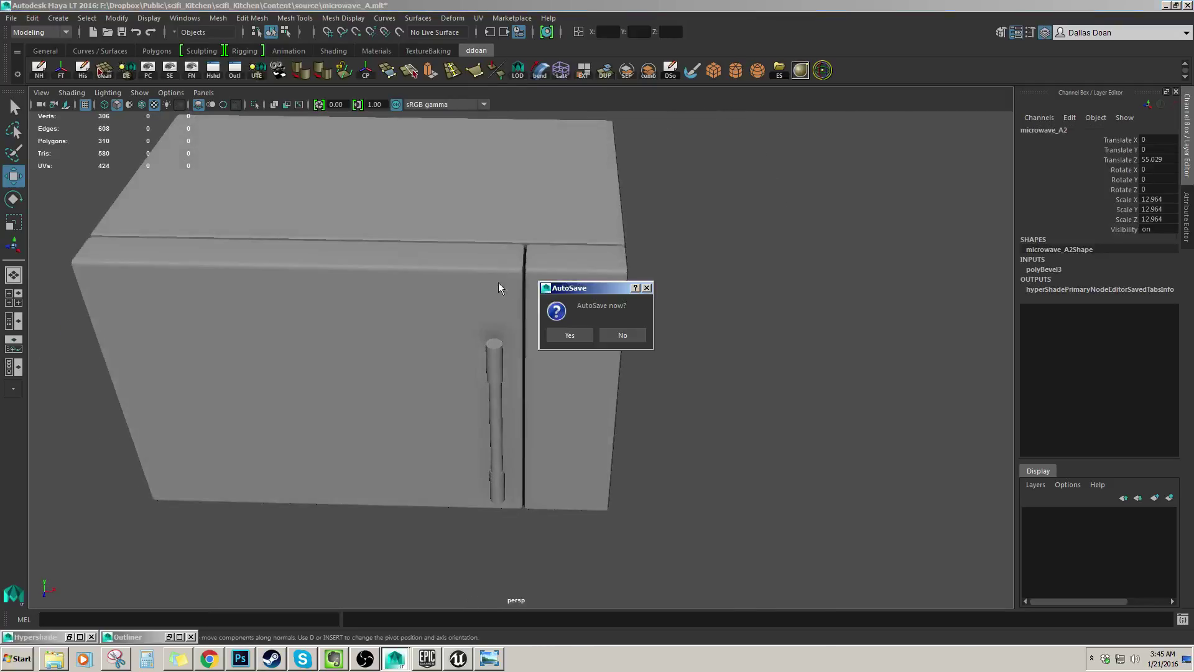
click(614, 333)
alt+drag(615, 334, 721, 260)
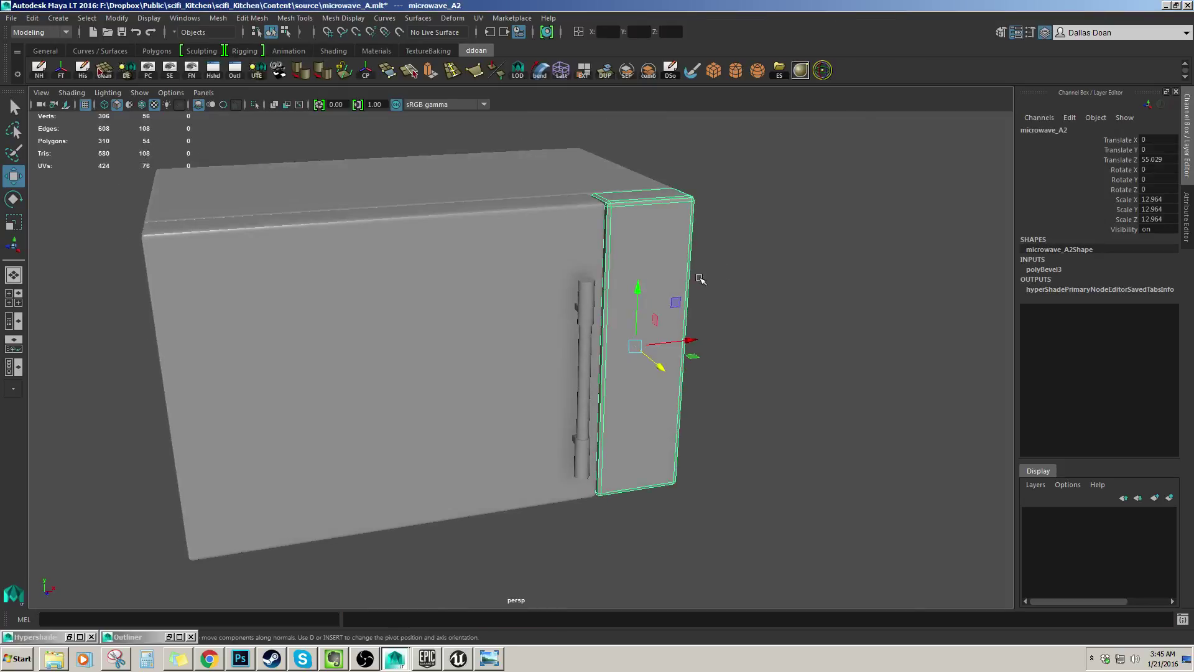
key(alt+shift+d)
click(480, 270)
click(474, 191)
scroll(523, 206, down, 5)
click(661, 336)
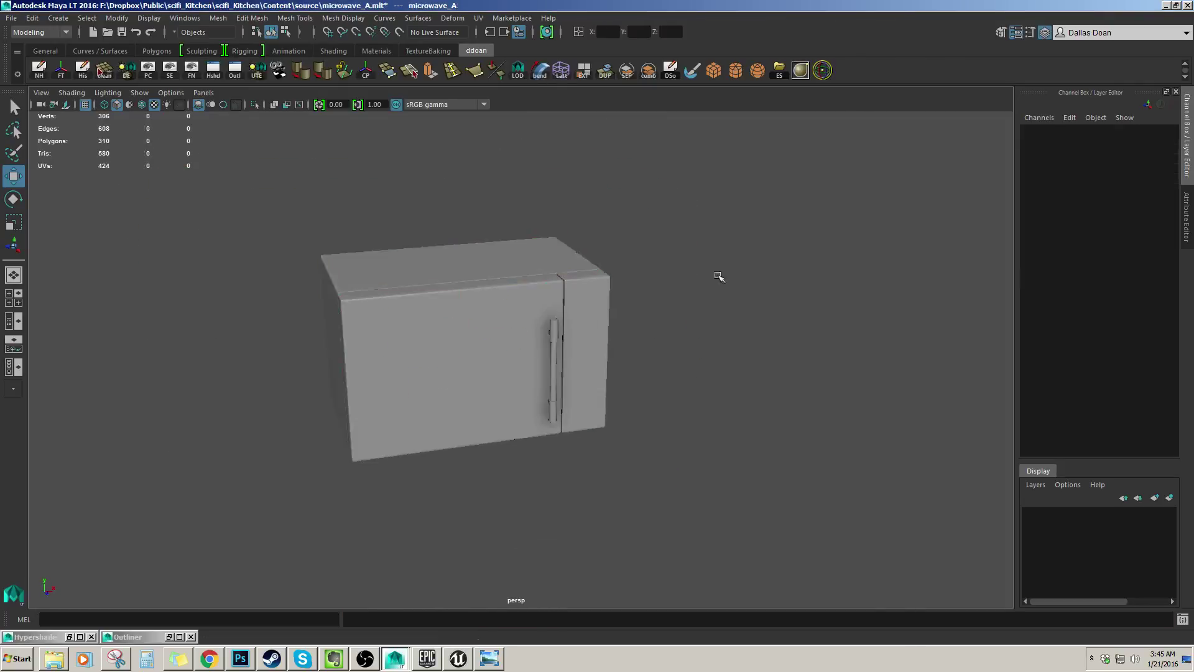
- Frame the door and check its design against the microwave.jpg reference in Windows Photo Viewer, returning to Maya
scroll(622, 333, up, 4)
alt+drag(547, 349, 476, 303)
click(477, 304)
key(f)
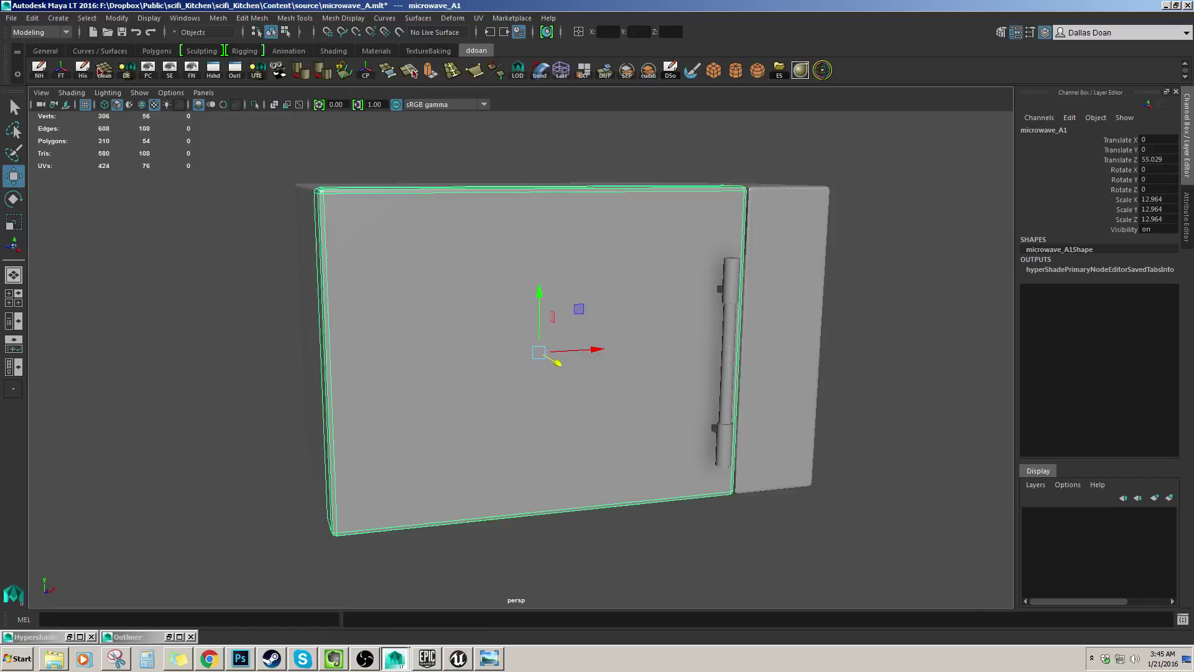
key(alt+Tab)
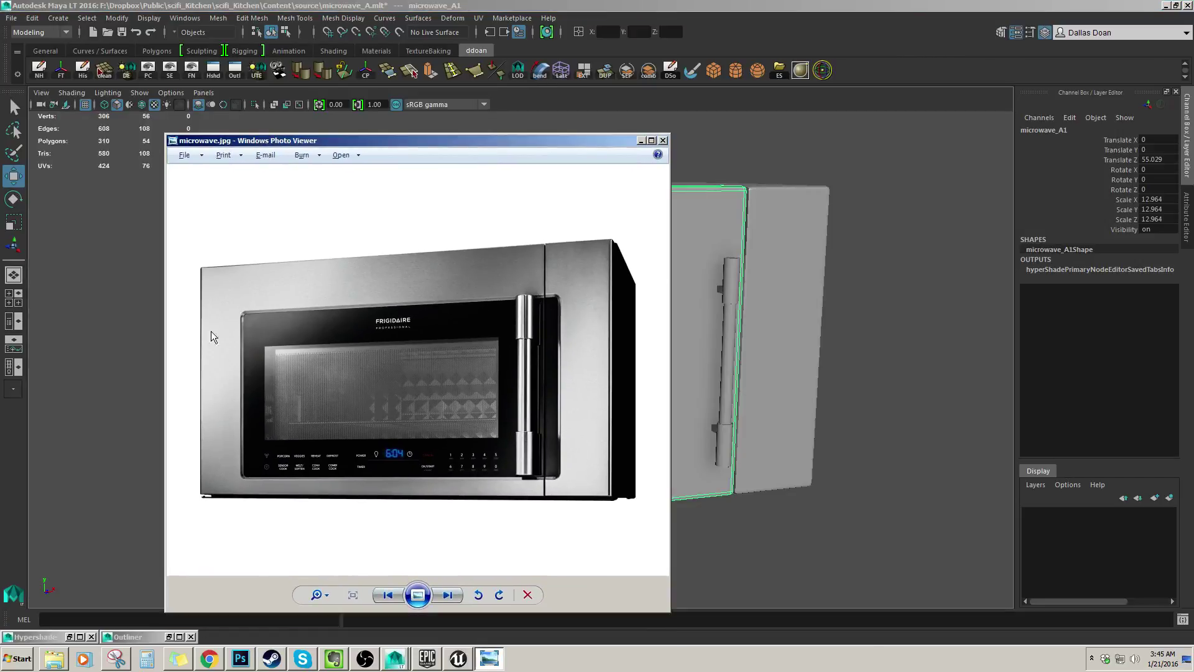
key(alt+Tab)
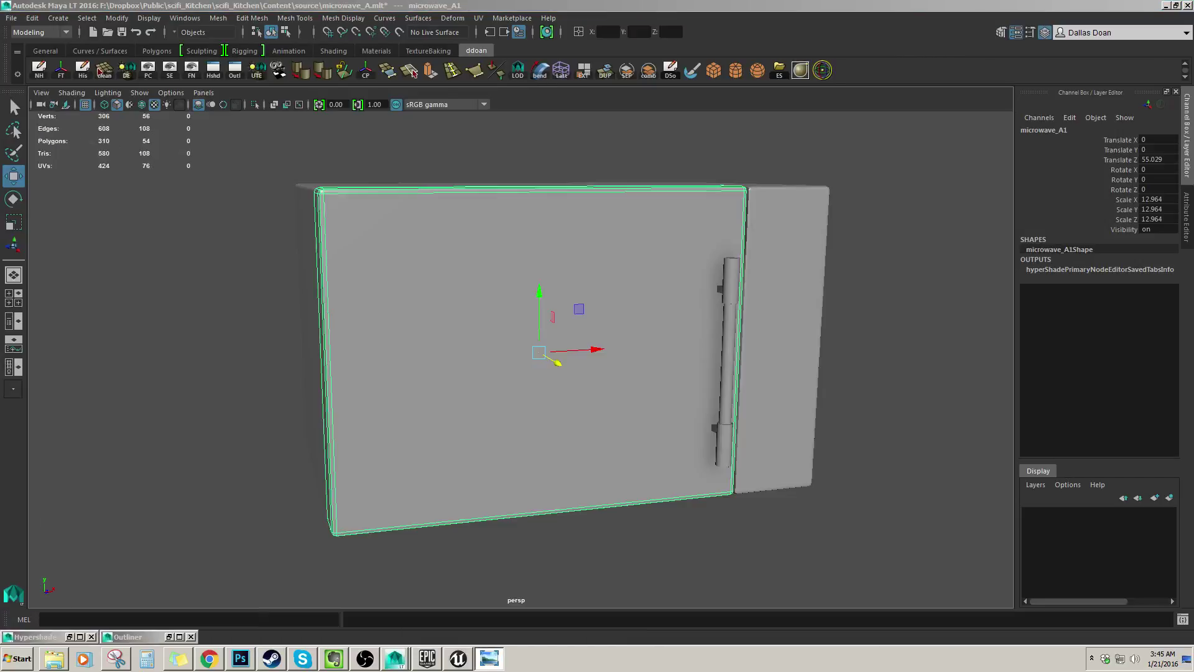
- Examine the bevelled microwave's front, door outline and lower edges from several angles and distances
alt+right_drag(404, 357, 368, 274)
mouse_move(368, 273)
alt+mouse_down()
mouse_move(397, 311)
mouse_move(392, 274)
alt+mouse_up()
drag(360, 218, 941, 608)
mouse_move(778, 560)
alt+mouse_down()
mouse_move(736, 473)
mouse_move(703, 480)
alt+mouse_up()
click(696, 482)
alt+right_drag(448, 478, 501, 475)
alt+drag(501, 475, 666, 497)
alt+right_drag(666, 496, 573, 445)
alt+drag(572, 445, 494, 396)
mouse_move(229, 208)
mouse_down()
mouse_move(603, 459)
mouse_move(715, 498)
mouse_up()
alt+drag(724, 454, 664, 464)
click(663, 465)
alt+right_drag(616, 464, 668, 481)
alt+drag(667, 481, 688, 504)
alt+right_drag(688, 503, 635, 435)
alt+drag(634, 435, 650, 445)
drag(228, 153, 800, 520)
alt+drag(661, 464, 670, 476)
alt+right_drag(670, 475, 759, 493)
alt+drag(759, 493, 789, 458)
- Bevel the rim edge loops at both ends of the cylindrical door handle with fraction 0.1, and return to object mode
click(809, 426)
scroll(810, 426, up, 3)
click(734, 387)
alt+drag(666, 434, 630, 381)
right_drag(566, 337, 562, 321)
double_click(560, 326)
mouse_move(560, 326)
alt+mouse_down()
mouse_move(558, 339)
mouse_move(556, 315)
alt+mouse_up()
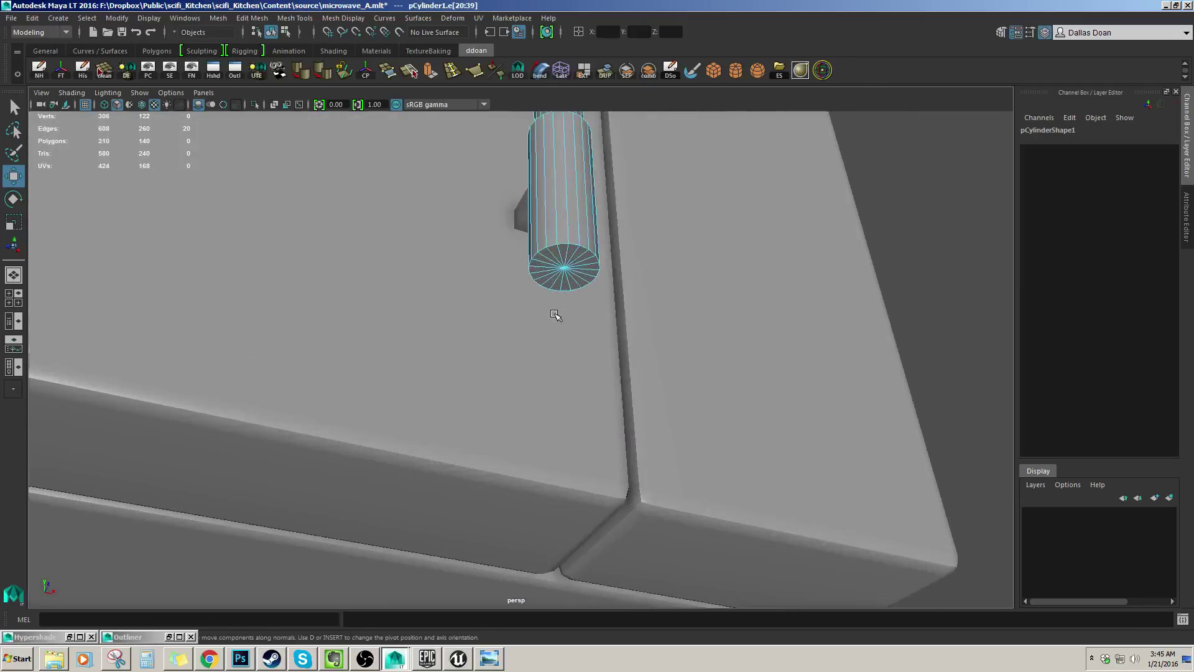
shift+double_click(562, 244)
alt+drag(562, 244, 616, 363)
key(ctrl+b)
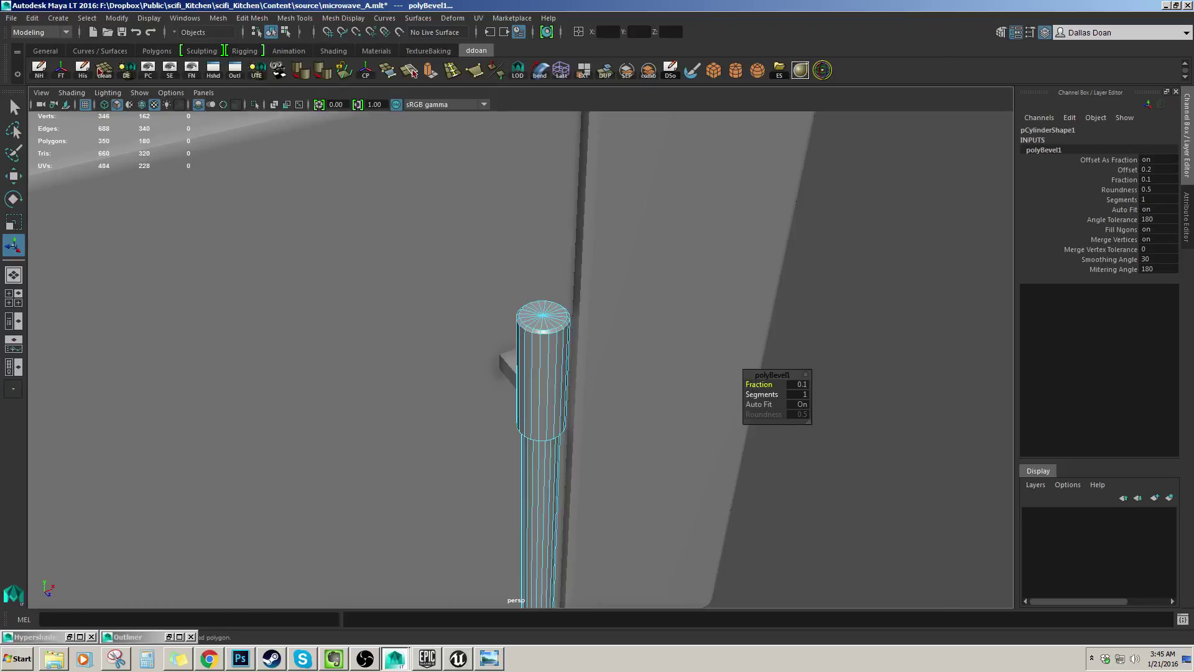
alt+drag(746, 394, 629, 384)
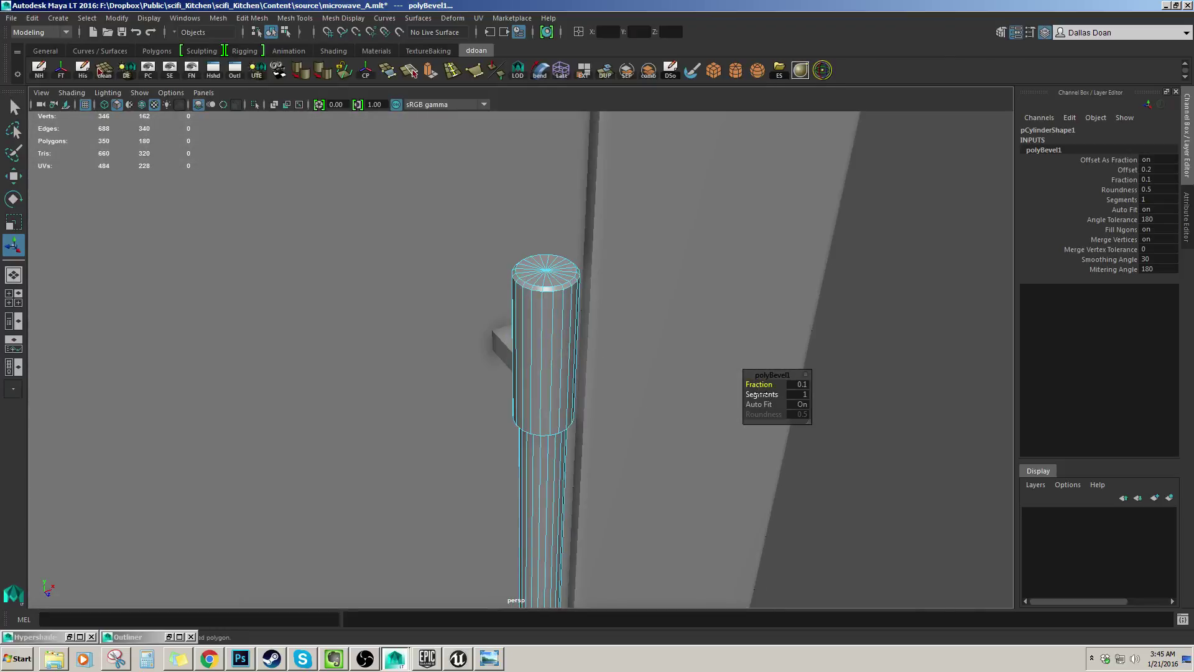
right_drag(533, 334, 560, 302)
scroll(547, 311, down, 4)
alt+drag(547, 311, 560, 261)
click(786, 309)
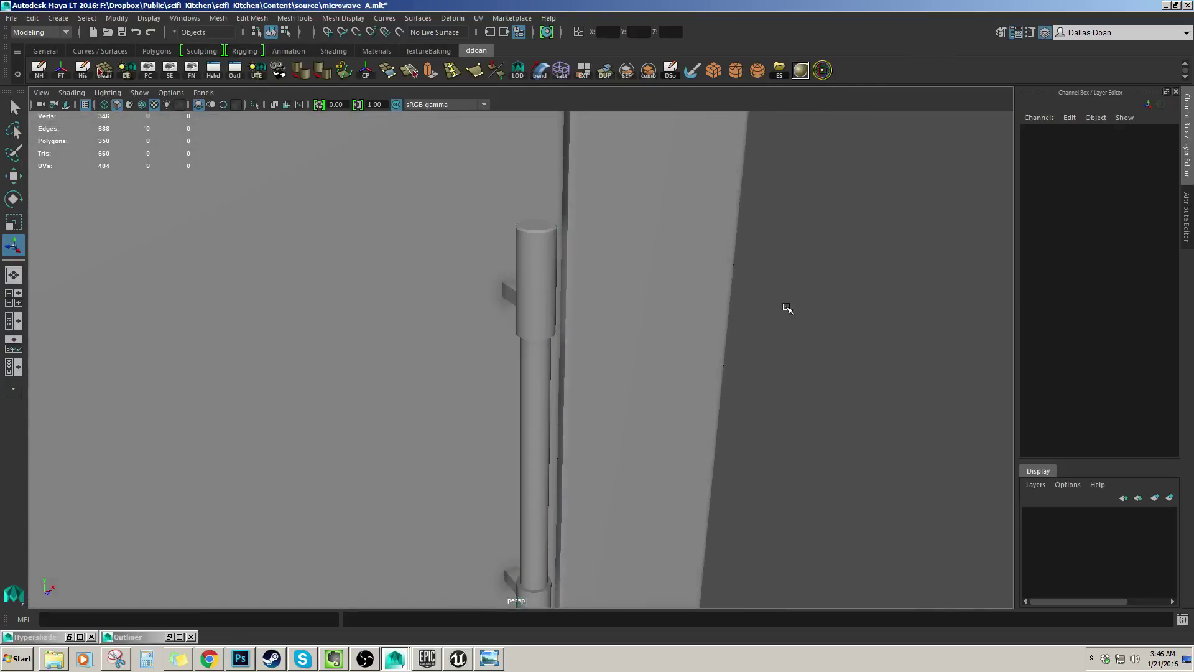
- Delete the construction history of the cylindrical door handle
scroll(612, 315, down, 3)
alt+drag(786, 309, 549, 382)
scroll(549, 381, up, 4)
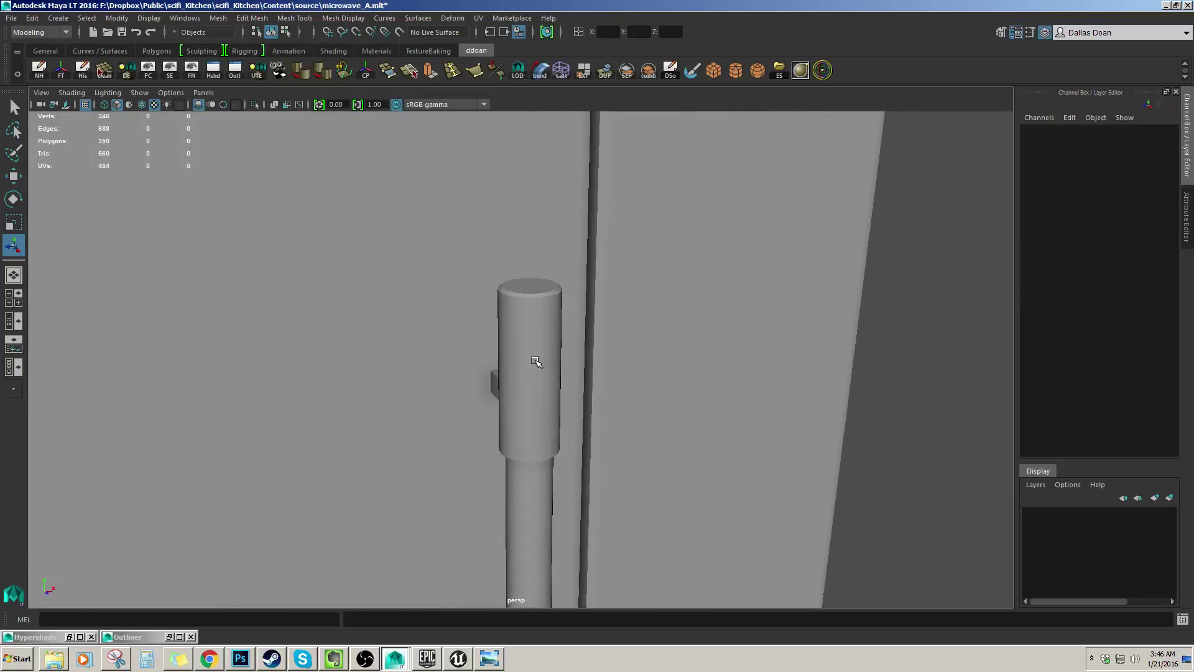
alt+middle_drag(549, 382, 560, 407)
click(535, 360)
scroll(535, 353, down, 1)
mouse_move(536, 353)
alt+mouse_down()
mouse_move(850, 282)
mouse_move(678, 319)
mouse_move(402, 310)
mouse_move(457, 311)
mouse_move(472, 290)
mouse_move(520, 342)
mouse_move(546, 347)
alt+mouse_up()
click(850, 282)
scroll(457, 311, up, 3)
scroll(475, 292, up, 4)
scroll(480, 298, down, 4)
click(518, 343)
scroll(548, 348, down, 4)
key(alt+shift+d)
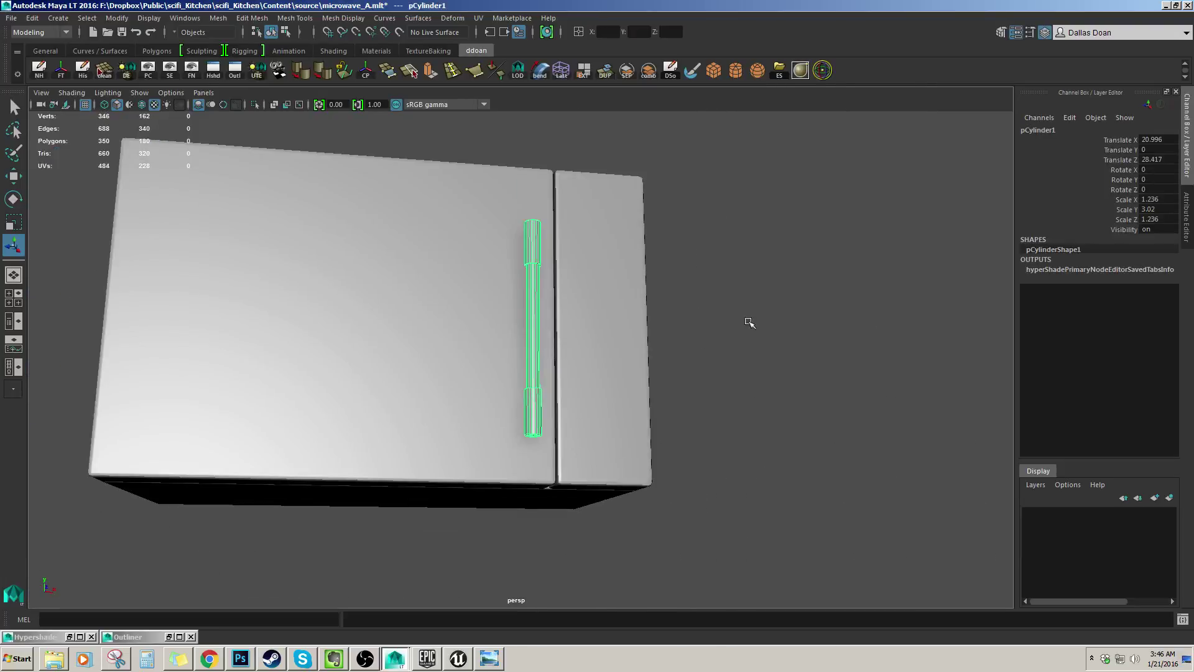
- Examine the bevelled rim at the upper end of the door handle up close
click(800, 309)
alt+drag(658, 325, 640, 378)
scroll(640, 378, up, 4)
alt+middle_drag(640, 379, 493, 405)
scroll(494, 405, up, 3)
alt+drag(493, 404, 504, 402)
click(535, 289)
alt+drag(535, 290, 542, 320)
click(554, 393)
- Undo the handle's history deletion and the bevel on its end rim loops
key(ctrl+z)
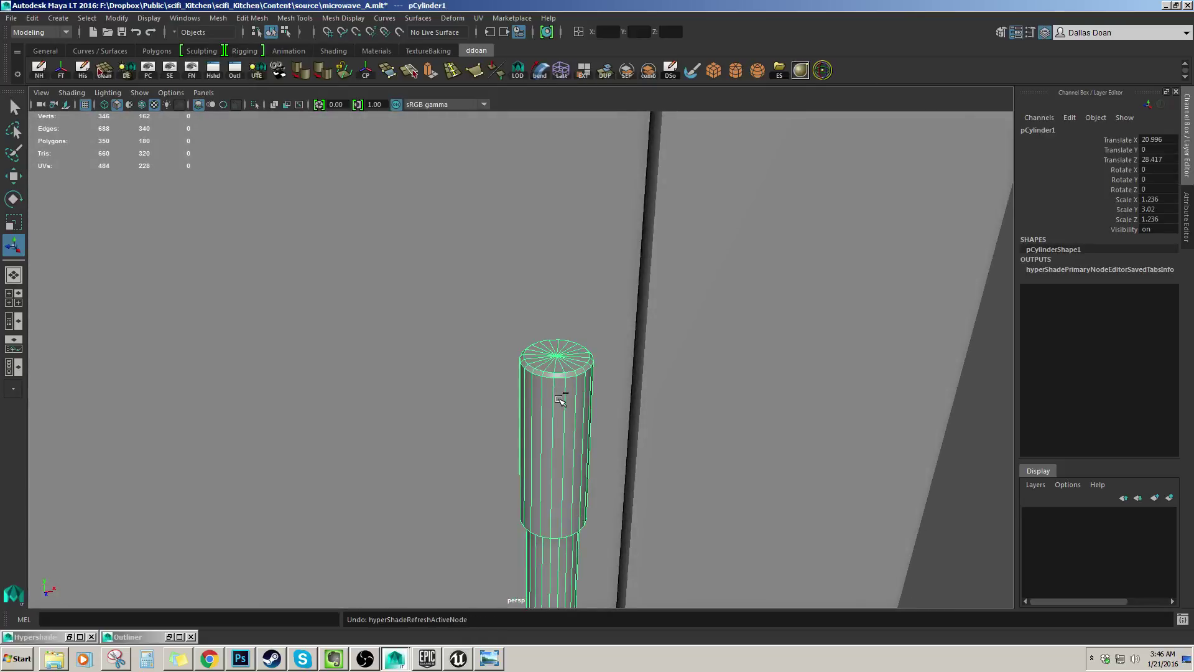
key(ctrl+z)
key(ctrl+z)
key(ctrl+z)
key(ctrl+z)
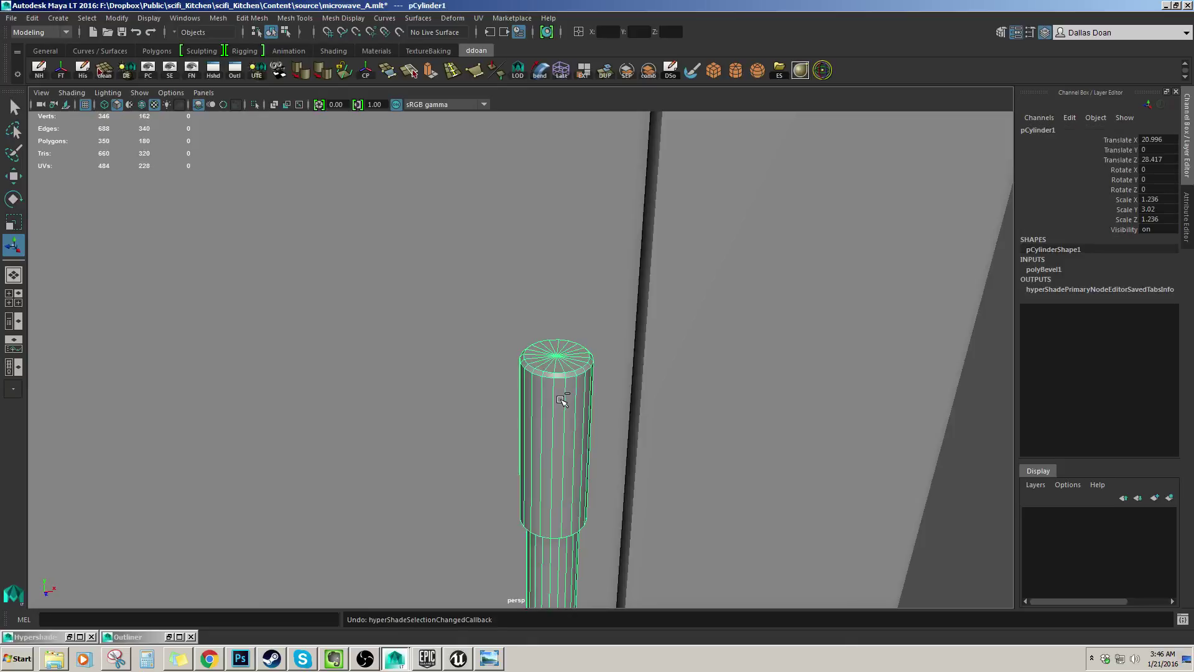
key(ctrl+z)
key(ctrl+z)
key(ctrl+z)
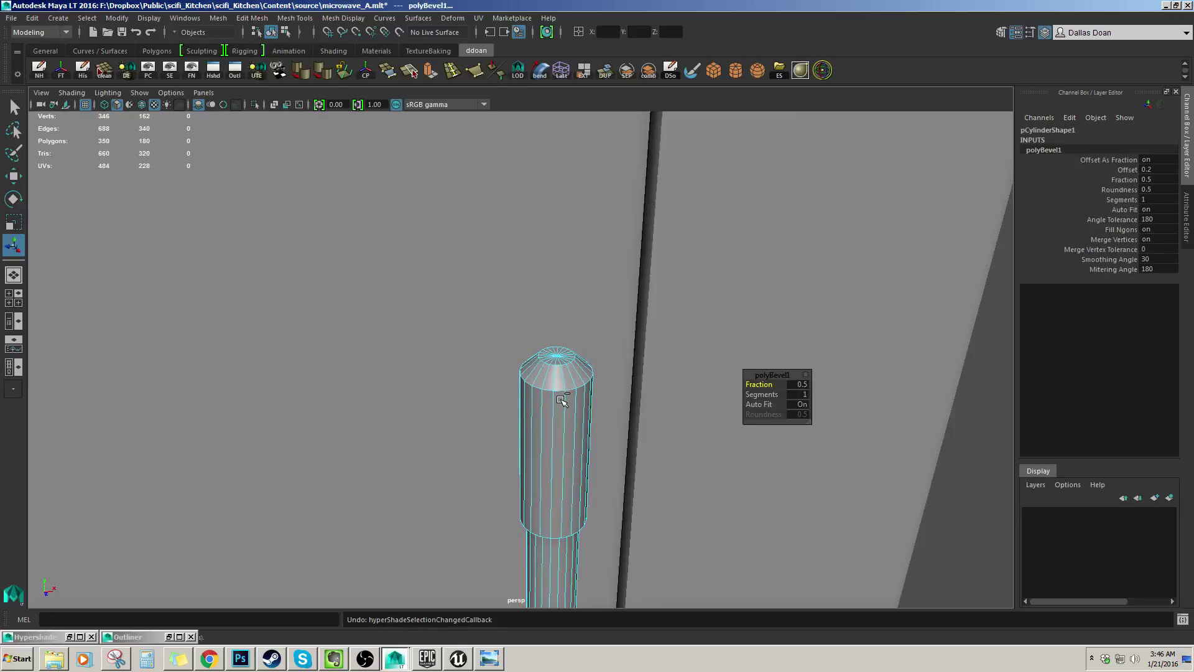
key(ctrl+z)
scroll(562, 399, down, 4)
alt+drag(562, 399, 570, 345)
key(ctrl+z)
key(ctrl+z)
key(ctrl+z)
key(ctrl+z)
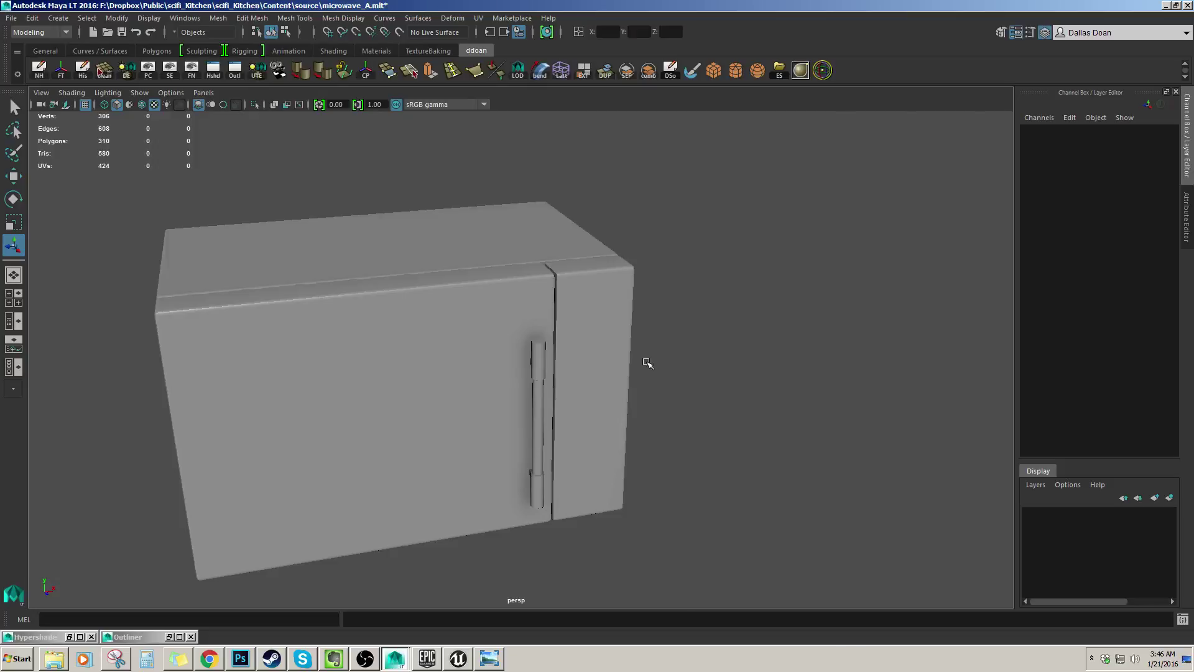
- Select the door's front face and extrude it with an offset of about 8.3 to outline the window
scroll(628, 360, up, 3)
click(449, 367)
alt+middle_drag(449, 367, 634, 309)
alt+drag(635, 309, 607, 304)
alt+drag(520, 309, 489, 265)
right_drag(489, 265, 487, 294)
click(502, 283)
alt+drag(501, 283, 548, 313)
scroll(456, 312, down, 2)
key(ctrl+e)
drag(766, 407, 765, 406)
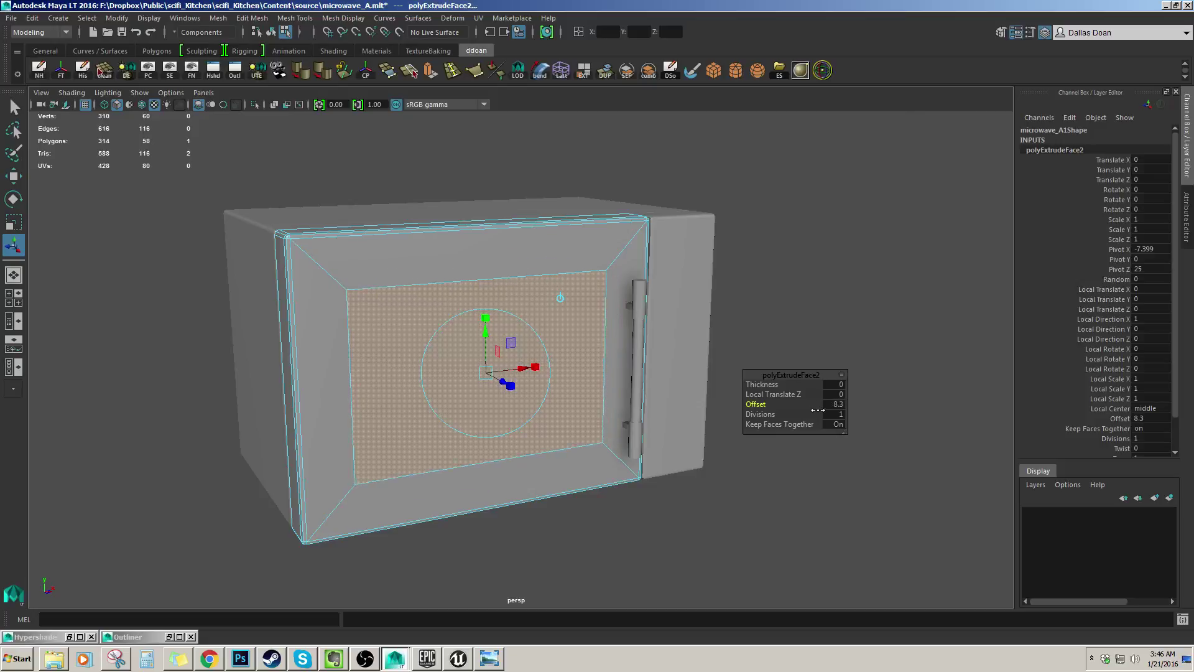
- Extrude the inset window face again and push it into the door with Local Translate Z -1.089
alt+drag(721, 399, 666, 390)
alt+drag(582, 333, 687, 419)
alt+scroll(543, 360, down, 4)
scroll(622, 371, up, 4)
alt+drag(592, 385, 568, 393)
key(ctrl+e)
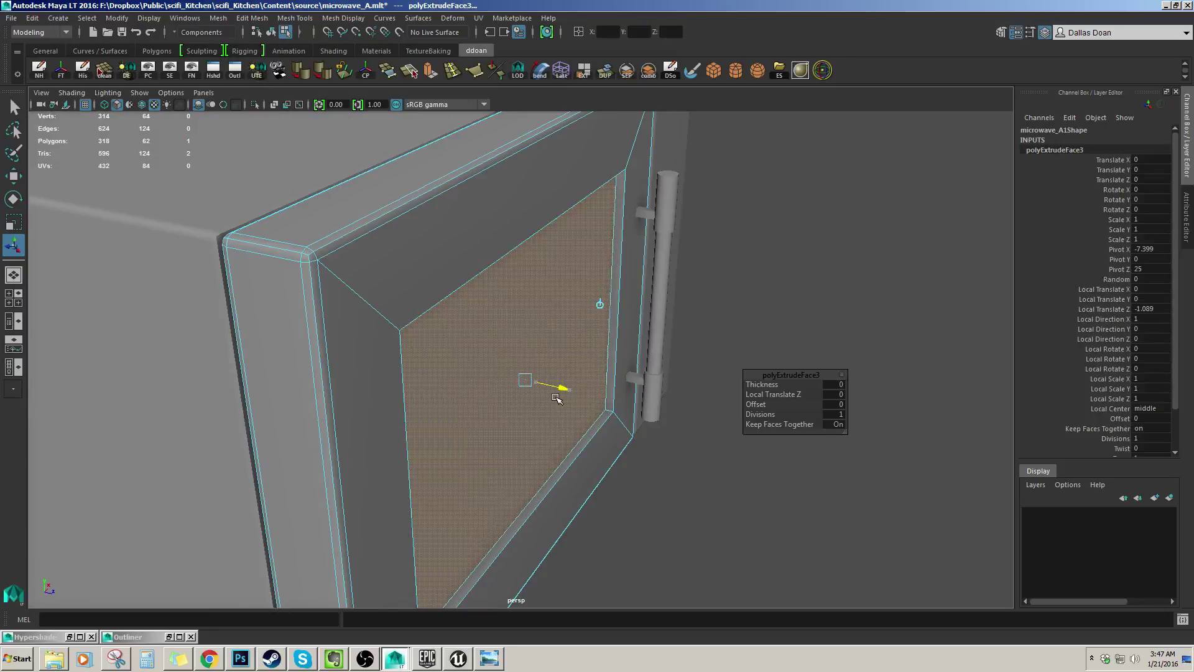
alt+drag(557, 398, 560, 349)
key(w)
alt+drag(489, 280, 499, 246)
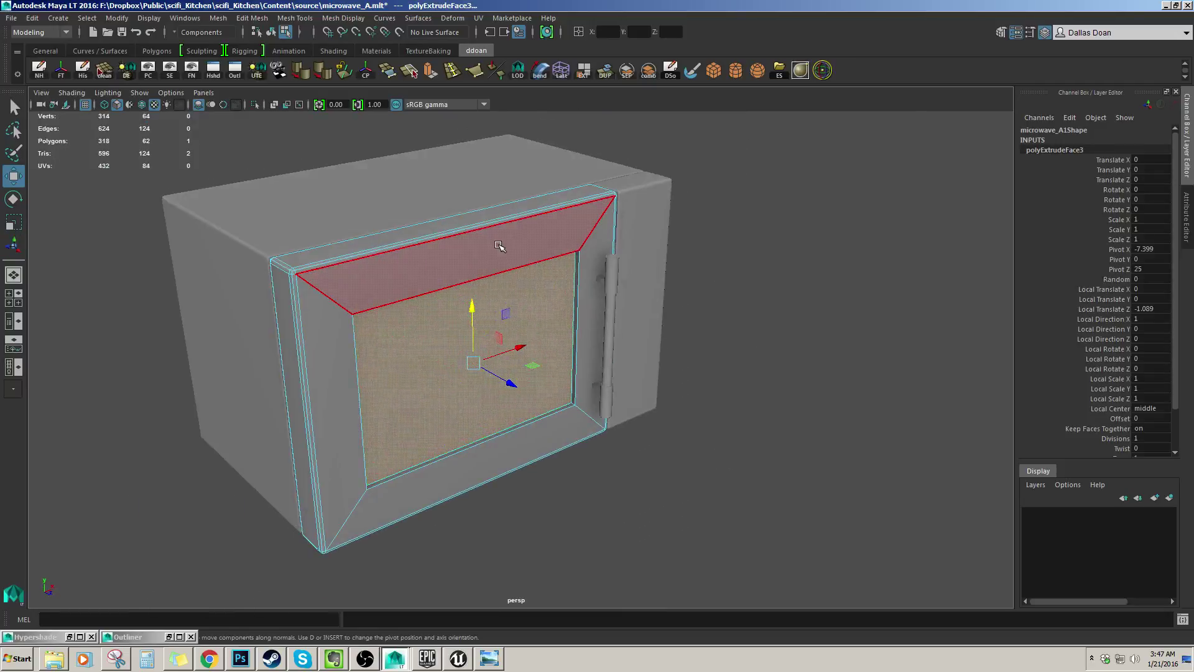
- Return to object mode and pull the door forward off the microwave body to Translate Z 88.086
right_drag(493, 322, 523, 296)
scroll(520, 305, down, 4)
alt+drag(520, 305, 714, 393)
key(f)
alt+drag(548, 344, 609, 354)
- Delete the back face of the door in face mode and select the recessed window face
key(F11)
click(590, 345)
key(Delete)
click(555, 342)
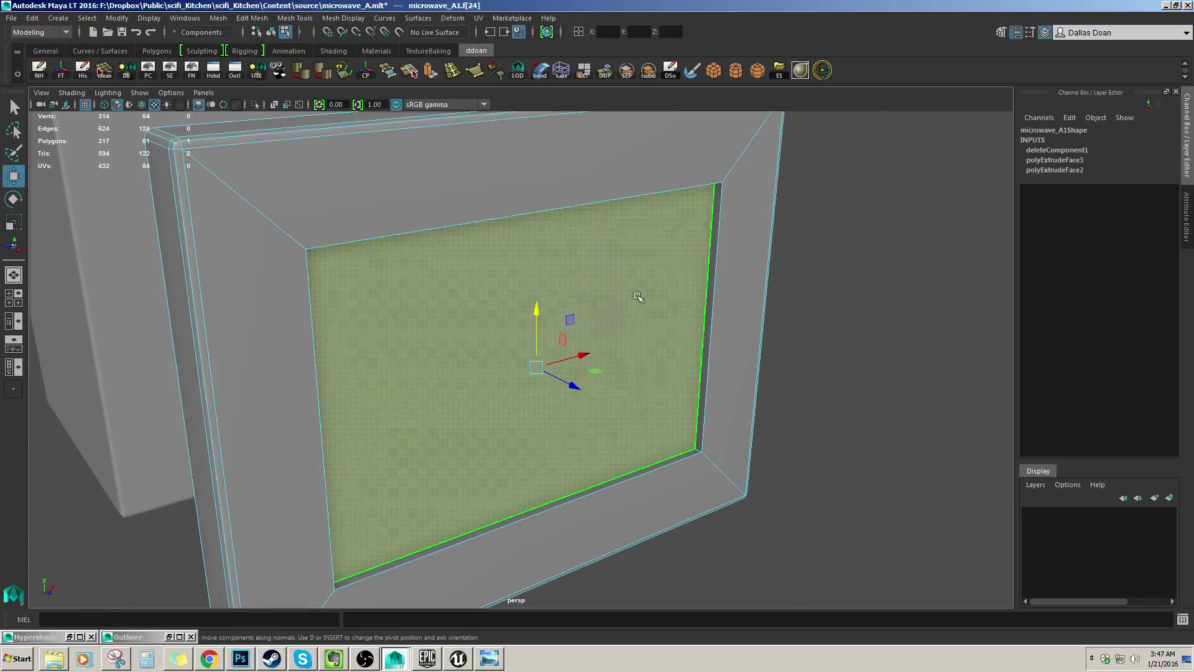
- Move the door back against the microwave body to Translate Z 54.777 in object mode
key(F8)
key(f)
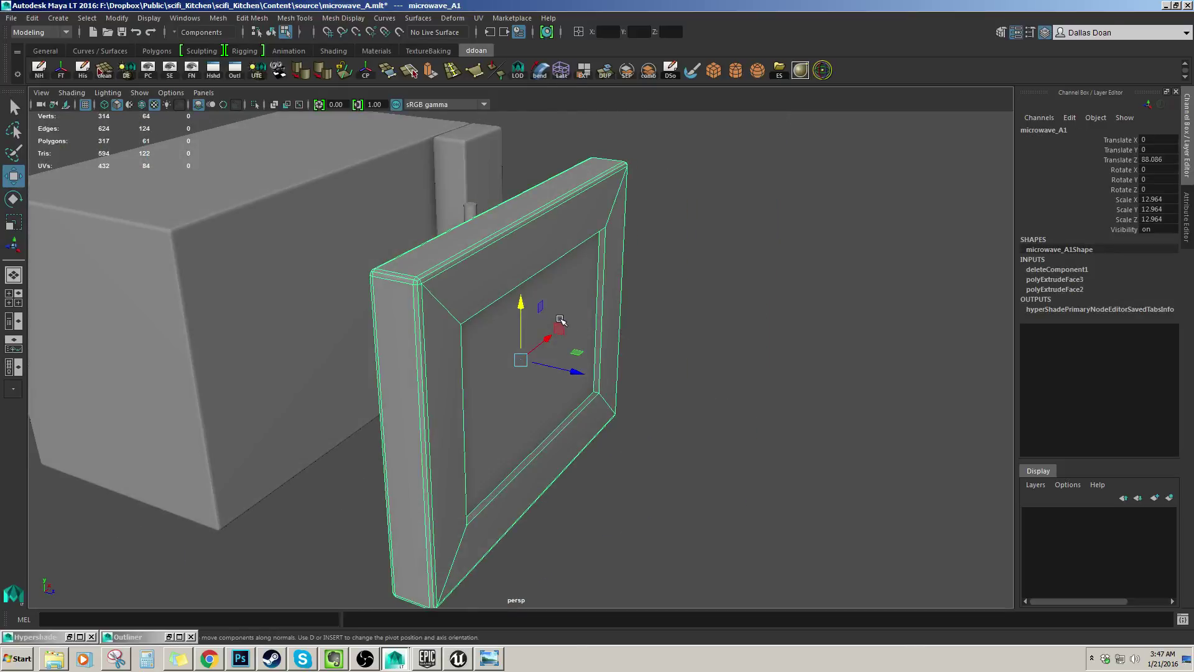
alt+drag(563, 325, 437, 358)
alt+middle_drag(436, 357, 591, 362)
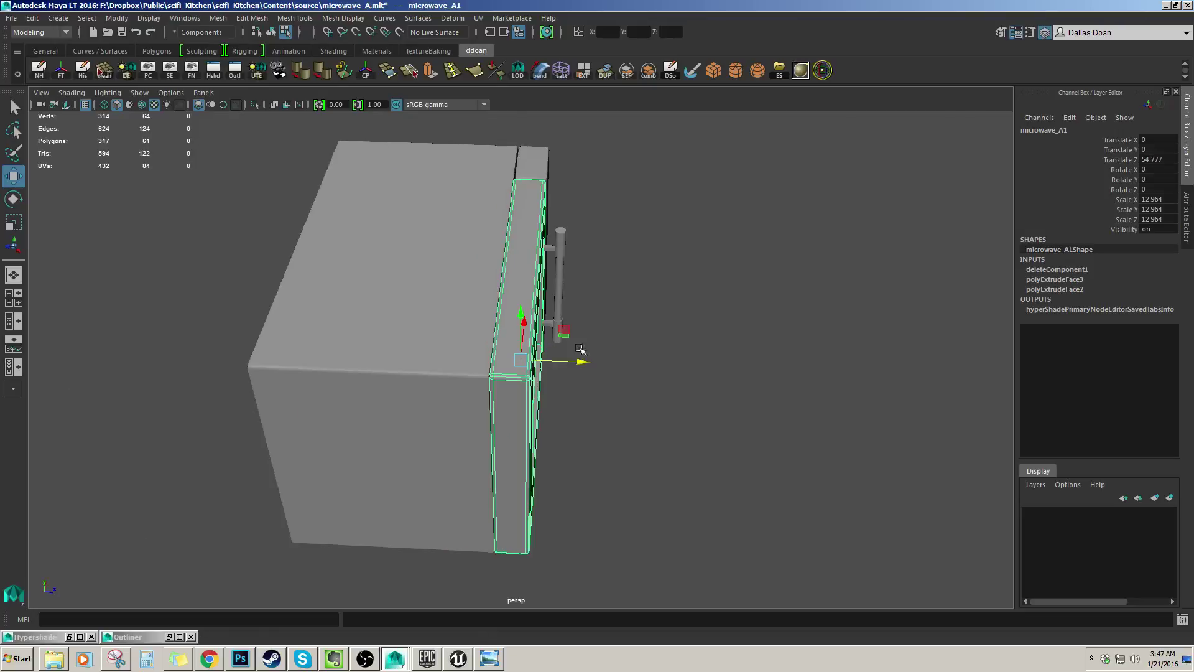
alt+drag(563, 339, 535, 311)
- Select the repositioned door and delete its construction history
click(712, 340)
alt+drag(712, 340, 664, 336)
click(594, 326)
key(F8)
alt+right_drag(583, 330, 580, 335)
alt+drag(580, 336, 633, 338)
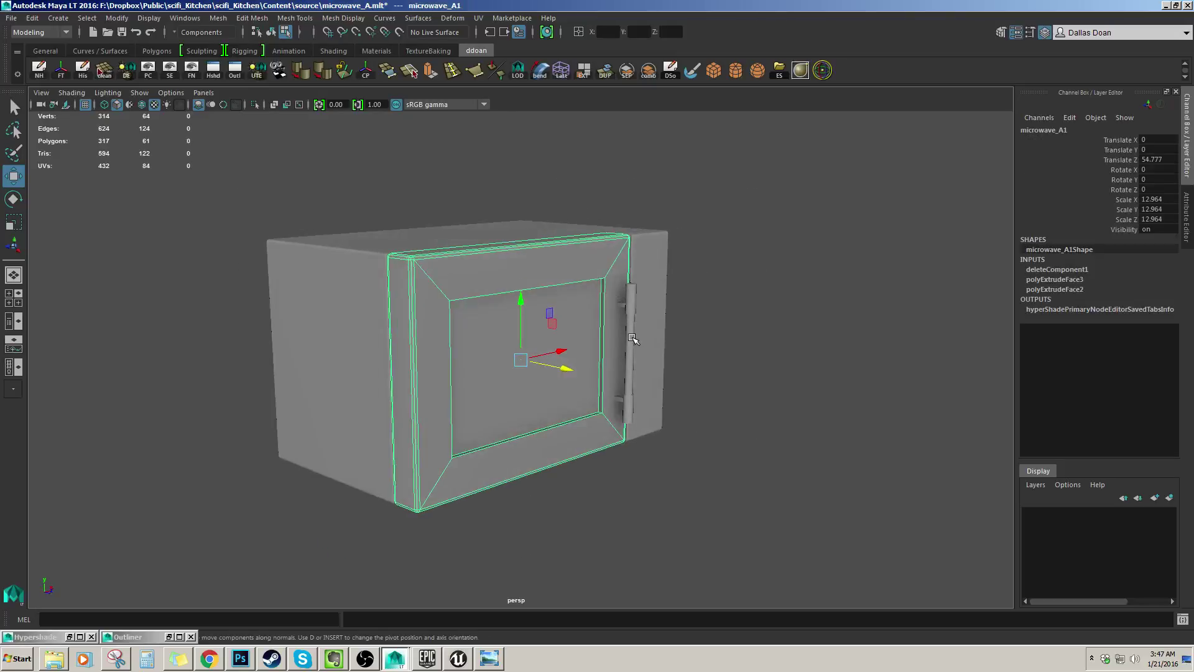
key(alt+shift+d)
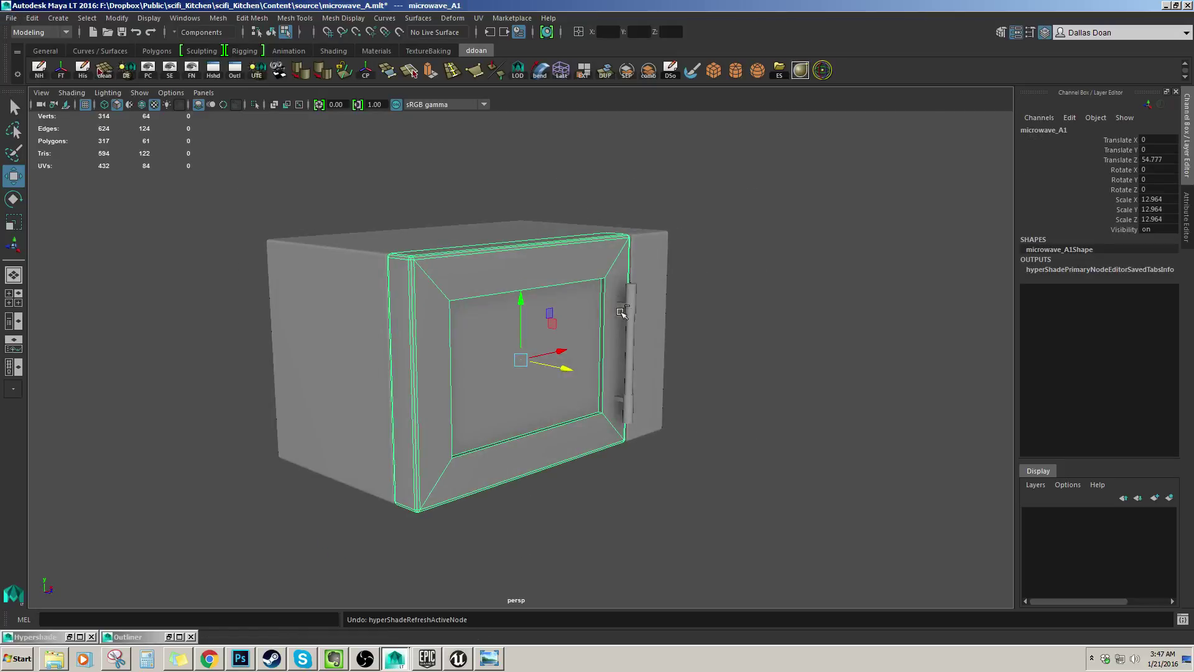
- Undo the door's history deletion and its move back onto the body
key(ctrl+z)
key(ctrl+z)
key(ctrl+z)
key(ctrl+z)
key(ctrl+z)
key(ctrl+z)
key(ctrl+z)
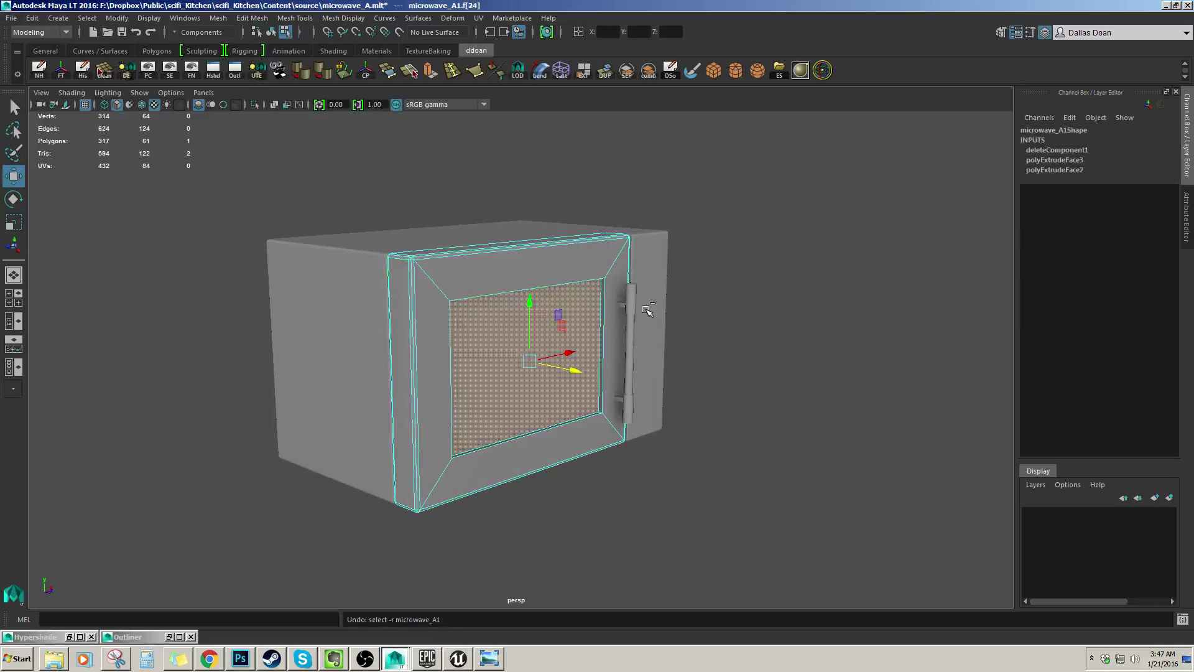
key(ctrl+z)
key(ctrl+z)
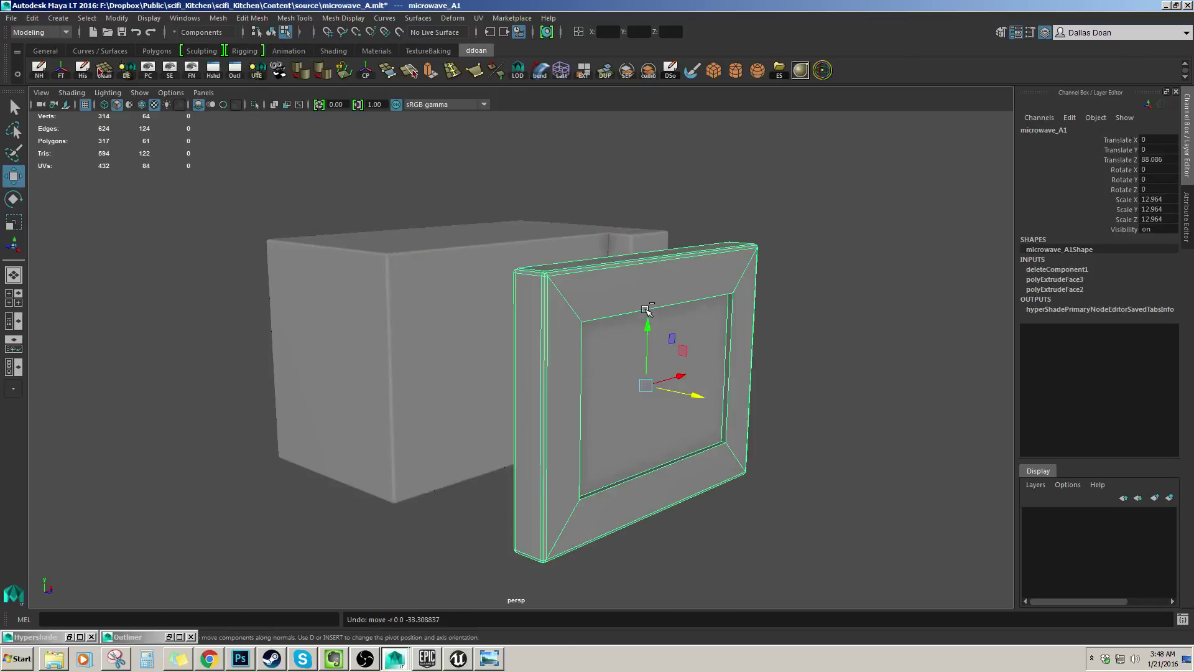
key(ctrl+z)
mouse_move(560, 322)
alt+mouse_down()
mouse_move(645, 315)
mouse_move(571, 328)
mouse_move(578, 310)
alt+mouse_up()
key(shift+z)
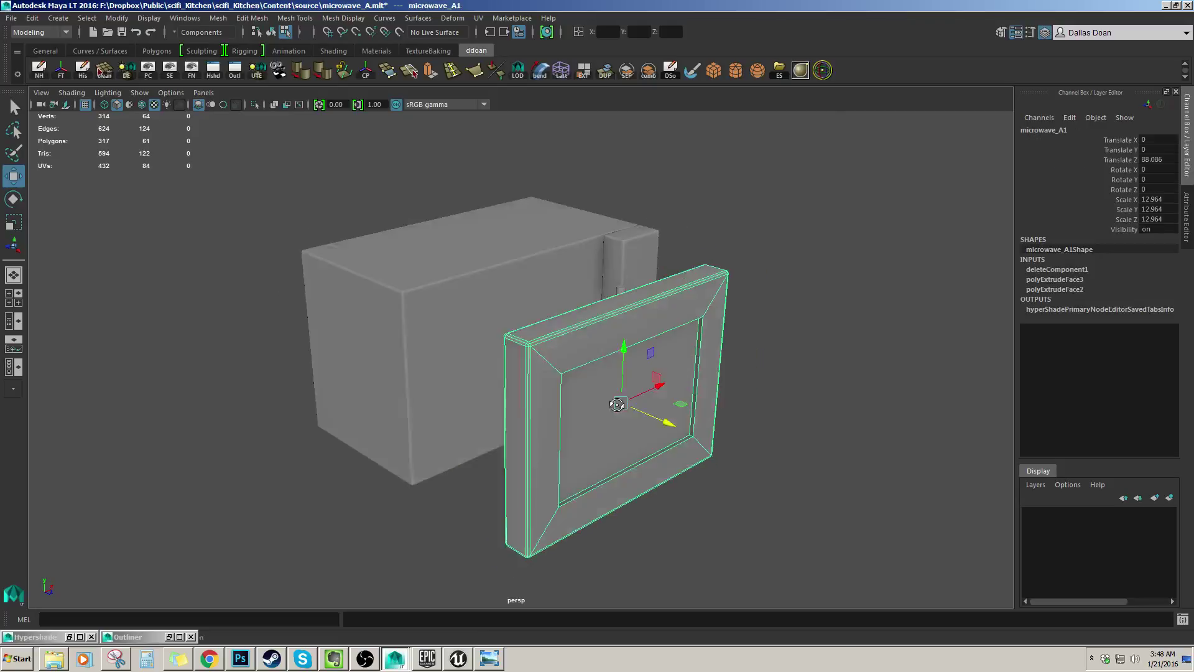
key(shift+z)
- Examine the detached door and its open back from several angles
drag(546, 394, 545, 393)
alt+right_drag(546, 394, 571, 391)
alt+drag(571, 391, 648, 397)
alt+right_drag(647, 396, 635, 386)
alt+drag(635, 386, 587, 363)
click(686, 333)
alt+drag(686, 333, 522, 362)
right_drag(522, 363, 522, 398)
mouse_move(522, 398)
alt+right_down()
mouse_move(493, 365)
mouse_move(534, 379)
alt+right_up()
alt+drag(534, 380, 602, 333)
- Undo the deletion of the door's back face and the move that pulled the door off the body
key(ctrl+z)
key(ctrl+z)
key(ctrl+z)
key(ctrl+z)
key(ctrl+z)
key(ctrl+z)
key(ctrl+z)
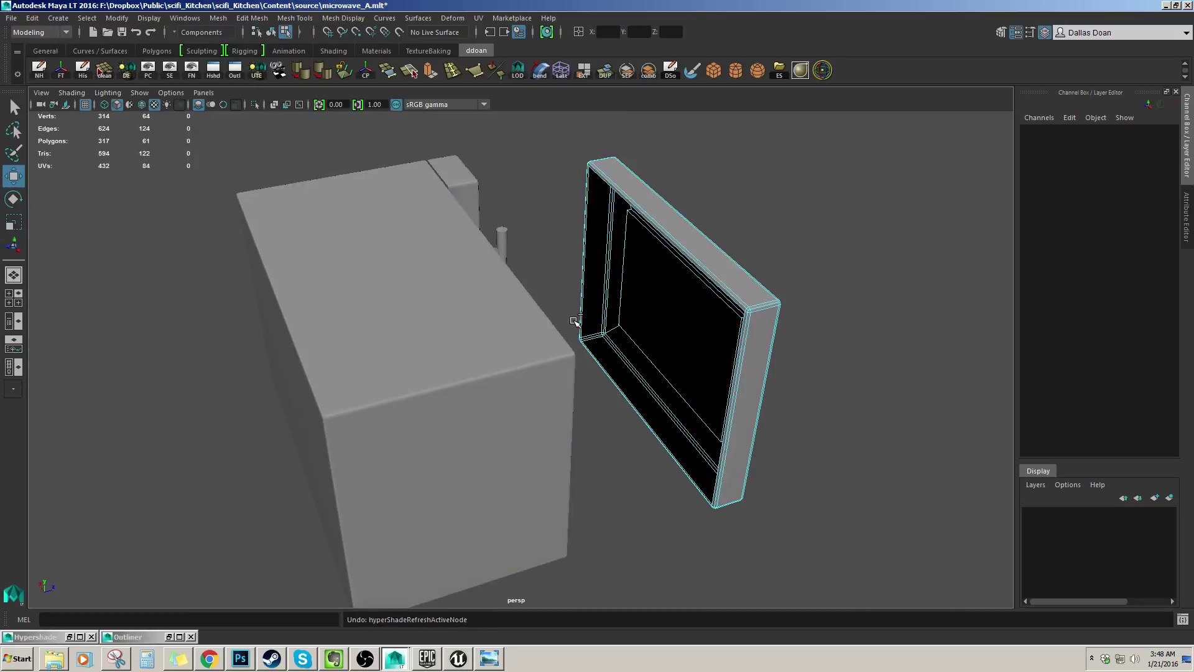
key(shift+z)
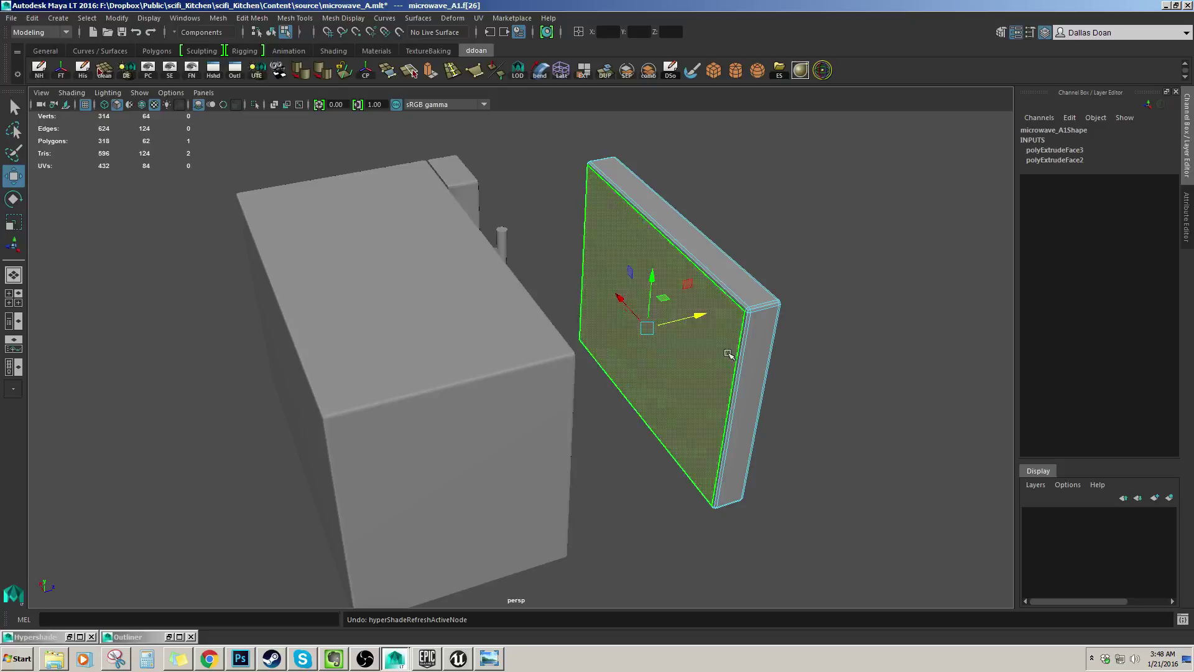
key(F8)
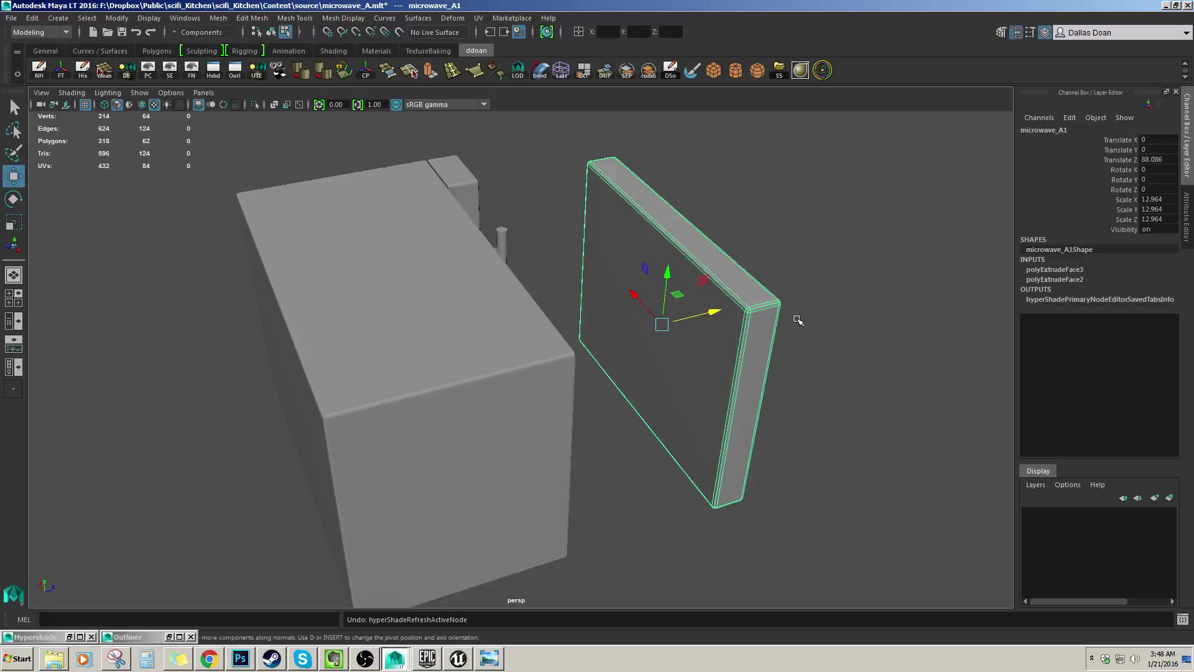
key(ctrl+z)
key(ctrl+z)
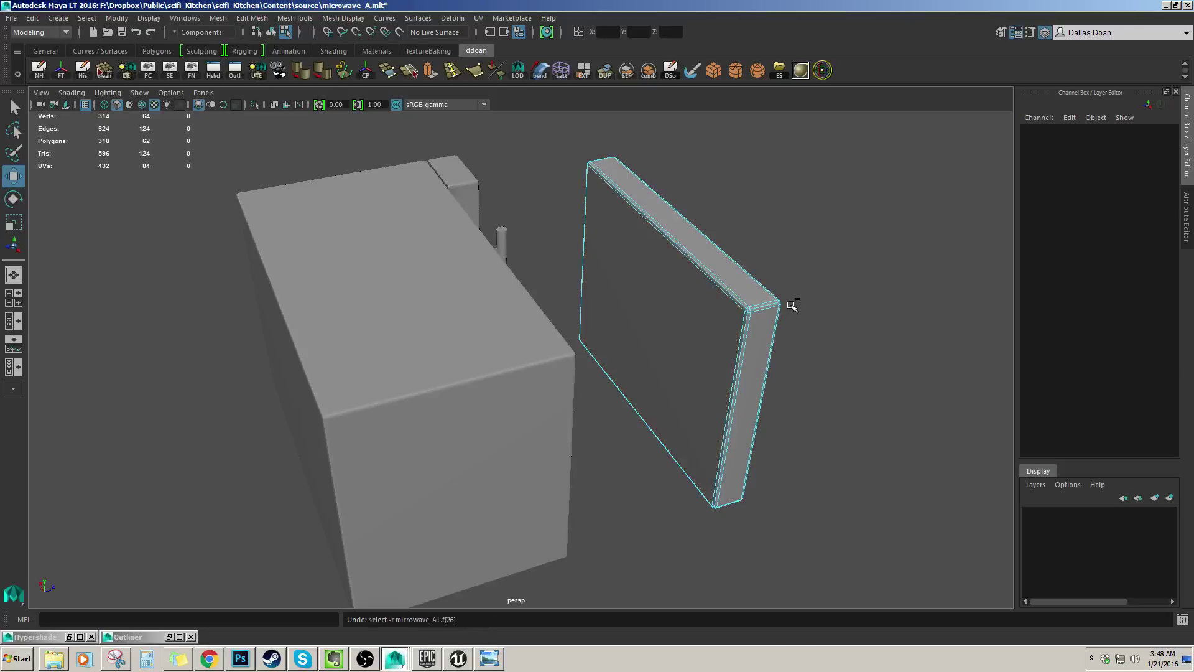
key(ctrl+z)
key(ctrl+z)
- Examine the microwave's front with the recessed door window from several angles
alt+drag(786, 304, 541, 336)
click(687, 317)
alt+drag(688, 317, 624, 344)
click(460, 658)
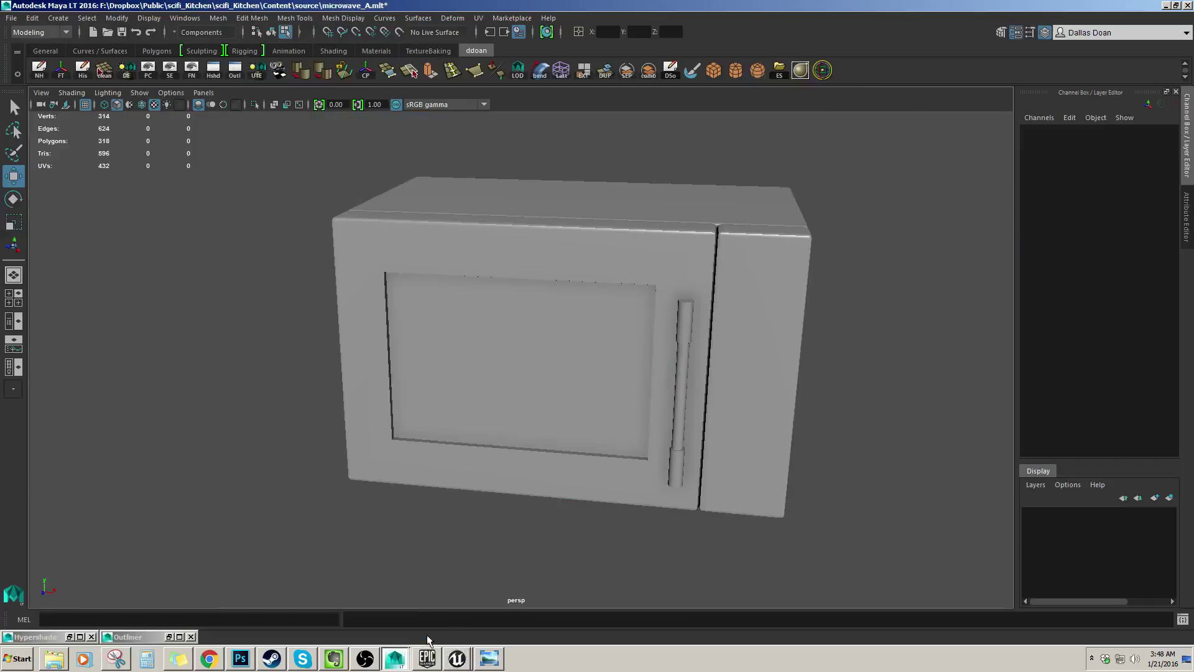
alt+drag(547, 367, 579, 384)
alt+drag(442, 370, 497, 334)
click(501, 358)
key(F8)
mouse_move(483, 407)
alt+mouse_down()
mouse_move(470, 405)
mouse_move(485, 408)
alt+mouse_up()
key(F8)
alt+right_drag(485, 408, 731, 349)
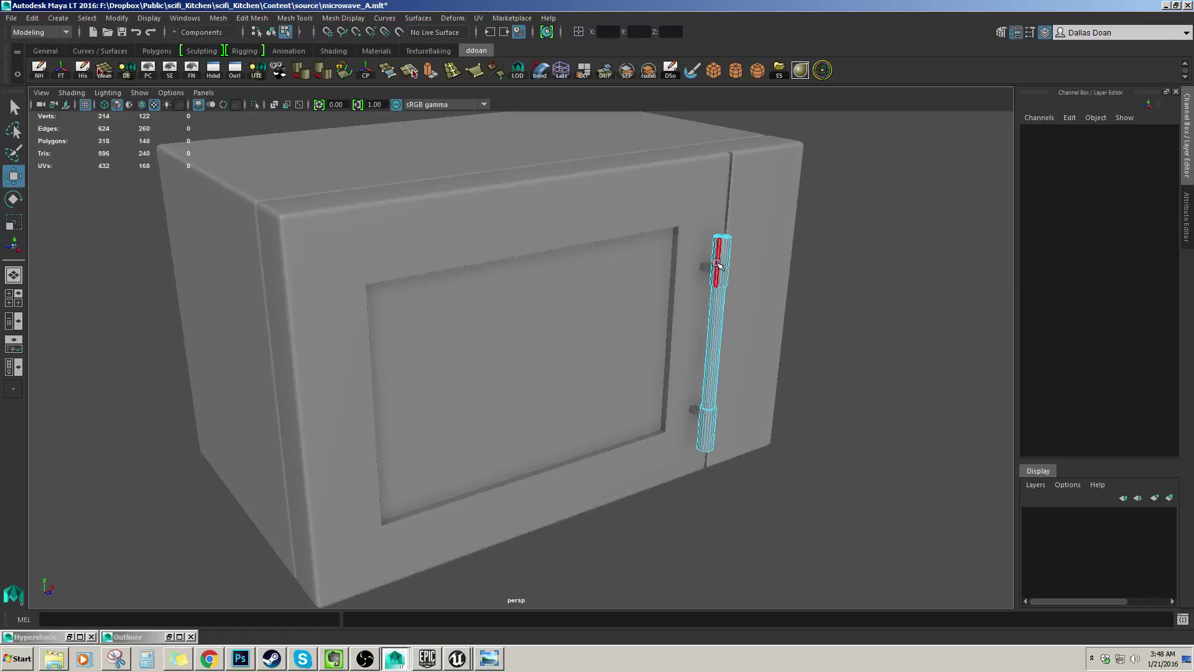
- Select the handle cylinder with its mounting brackets and combine them into one mesh
key(F8)
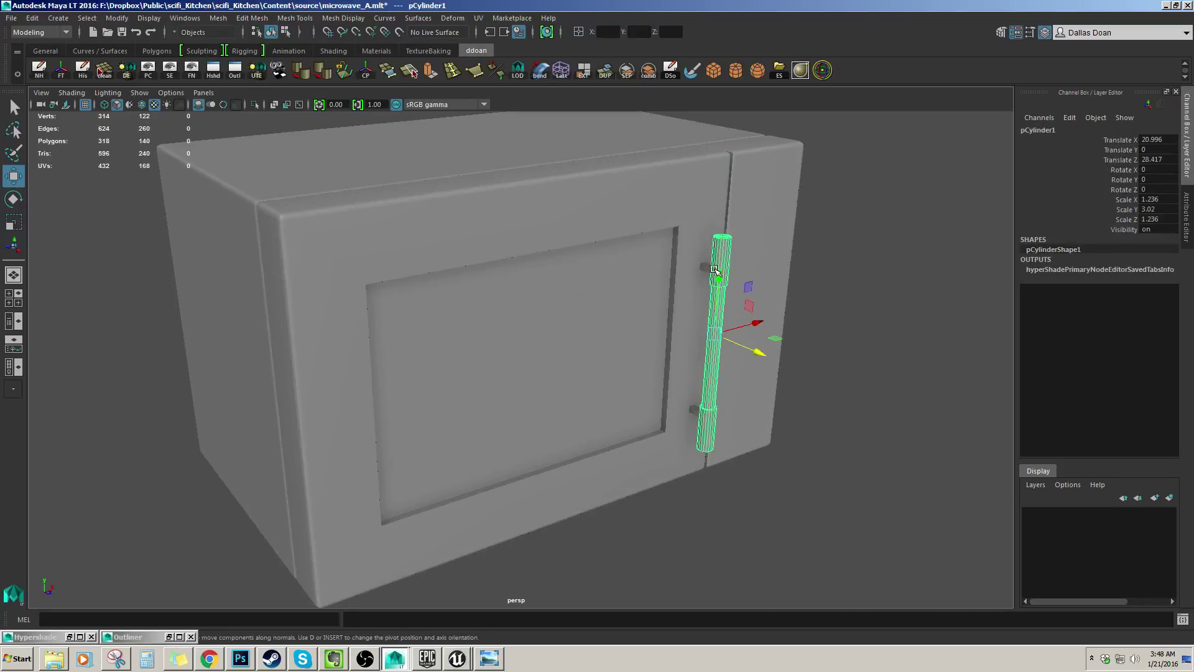
shift+click(710, 268)
key(f)
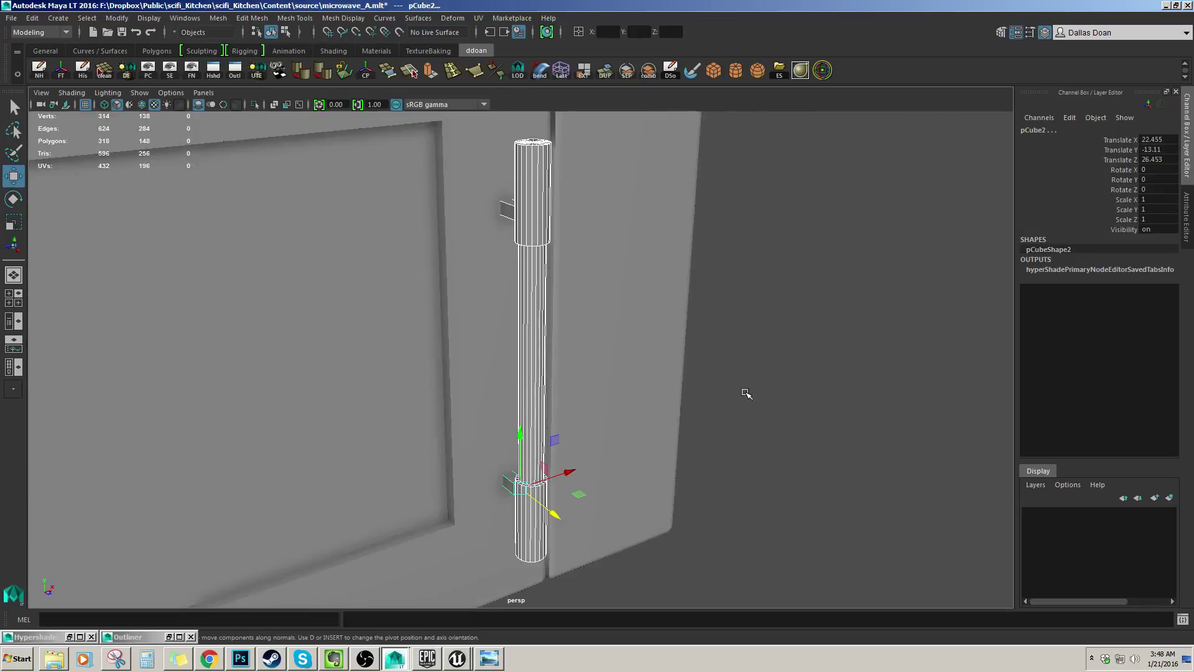
alt+right_drag(749, 394, 632, 370)
alt+middle_drag(632, 370, 744, 363)
alt+drag(744, 363, 640, 304)
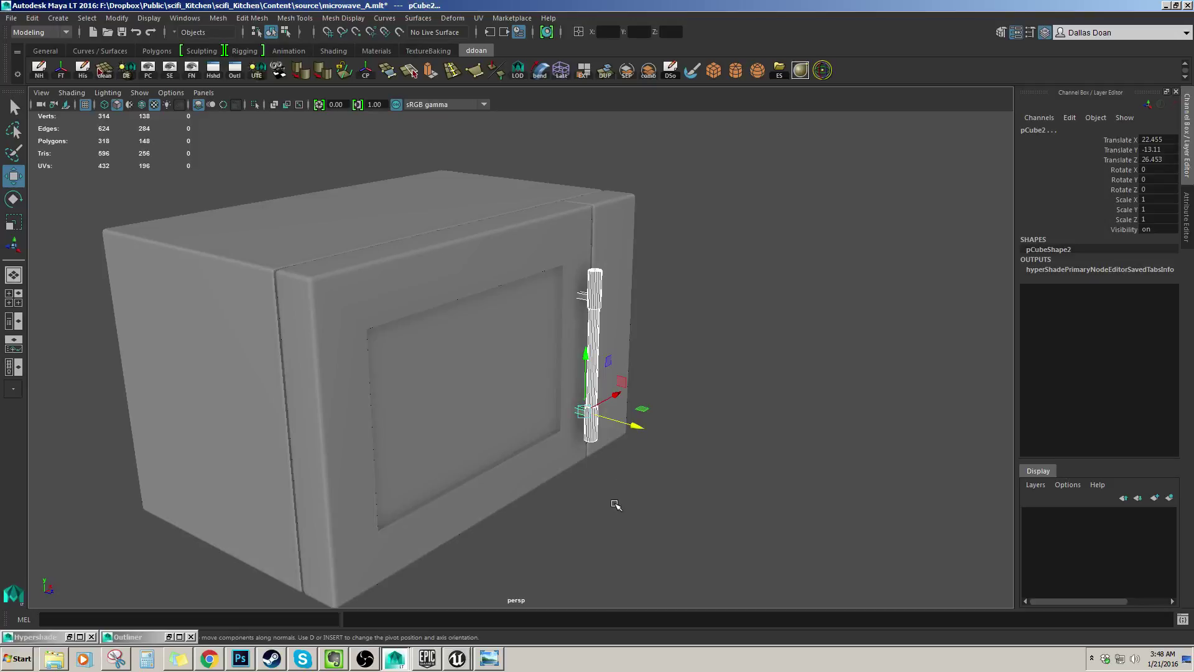
key(ctrl+shift+c)
alt+drag(709, 457, 709, 450)
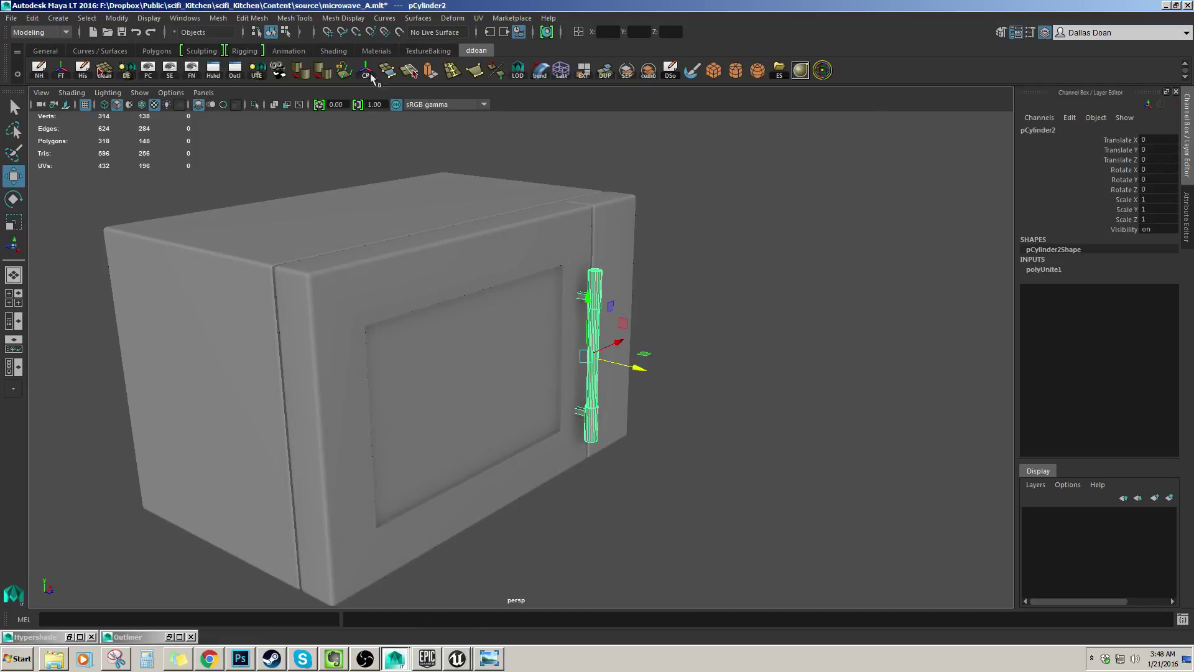
- Check the microwave's separate parts by selecting the door, body and side panel from different angles
alt+drag(849, 279, 794, 261)
click(794, 261)
alt+right_drag(716, 293, 764, 295)
alt+drag(763, 295, 643, 347)
click(627, 276)
click(553, 293)
alt+drag(553, 294, 643, 325)
click(430, 245)
alt+drag(430, 245, 404, 250)
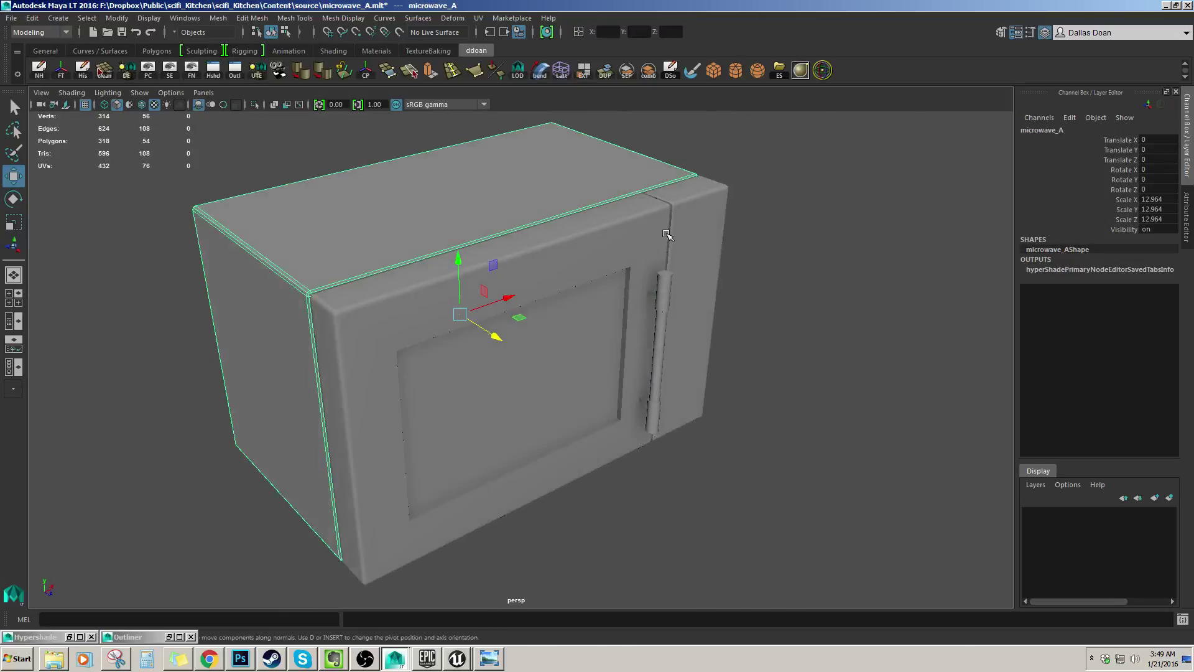
click(663, 234)
shift+click(694, 232)
shift+click(613, 187)
alt+drag(653, 215, 622, 199)
click(734, 224)
- Select the edges around the rim of the door's recessed window
click(592, 258)
alt+drag(588, 257, 504, 211)
alt+right_drag(504, 211, 528, 231)
alt+middle_drag(497, 239, 536, 274)
alt+drag(536, 274, 482, 224)
key(F7)
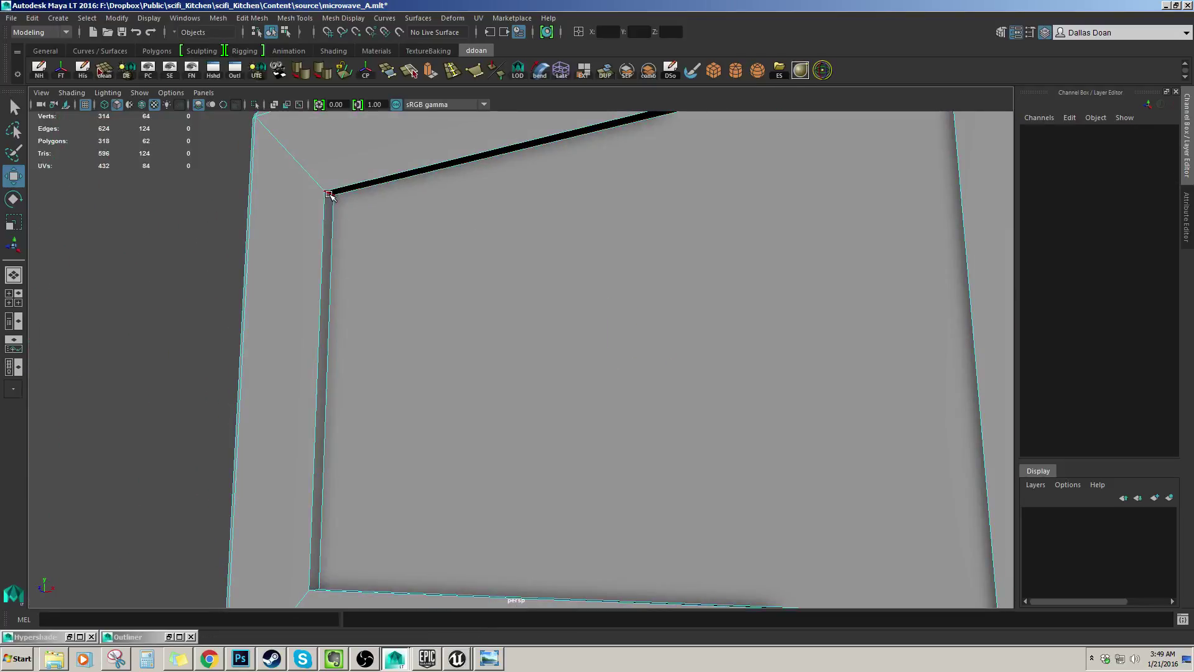
click(328, 194)
alt+right_drag(330, 195, 368, 193)
alt+drag(368, 193, 716, 231)
alt+right_drag(715, 232, 759, 250)
alt+drag(760, 250, 821, 237)
shift+click(806, 233)
shift+click(831, 263)
alt+right_drag(836, 386, 797, 408)
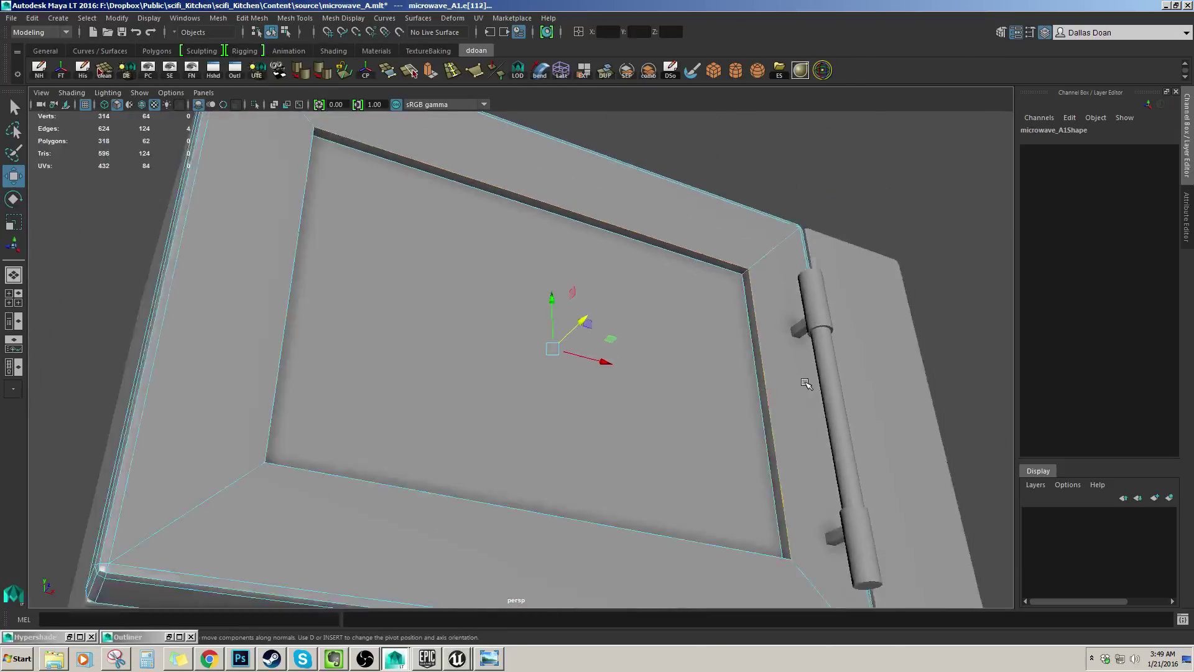
- Add the short corner edges of the window recess to the selection and bevel the selected edges
alt+drag(797, 408, 750, 461)
alt+middle_drag(749, 460, 740, 373)
alt+drag(737, 397, 464, 362)
shift+click(696, 492)
shift+click(293, 315)
alt+right_drag(473, 305, 432, 293)
alt+drag(432, 293, 480, 339)
alt+right_drag(481, 339, 506, 318)
alt+drag(506, 318, 545, 348)
alt+drag(711, 278, 647, 269)
scroll(762, 369, up, 3)
alt+drag(762, 369, 549, 411)
alt+drag(568, 338, 607, 287)
alt+drag(653, 253, 644, 334)
key(ctrl+b)
alt+drag(640, 264, 623, 323)
scroll(591, 304, up, 3)
alt+middle_drag(624, 323, 642, 334)
alt+drag(641, 334, 772, 395)
alt+drag(613, 367, 450, 261)
- Return to object mode and inspect the corners of the bevelled window recess up close
key(w)
key(F8)
alt+right_drag(449, 261, 476, 275)
alt+drag(476, 274, 455, 329)
click(258, 310)
alt+drag(258, 309, 466, 342)
alt+right_drag(467, 342, 530, 348)
alt+drag(530, 349, 491, 299)
click(449, 254)
alt+drag(449, 254, 471, 251)
- Undo the bevel on the window recess's rim and corner edges
key(ctrl+z)
key(ctrl+z)
key(ctrl+z)
key(ctrl+z)
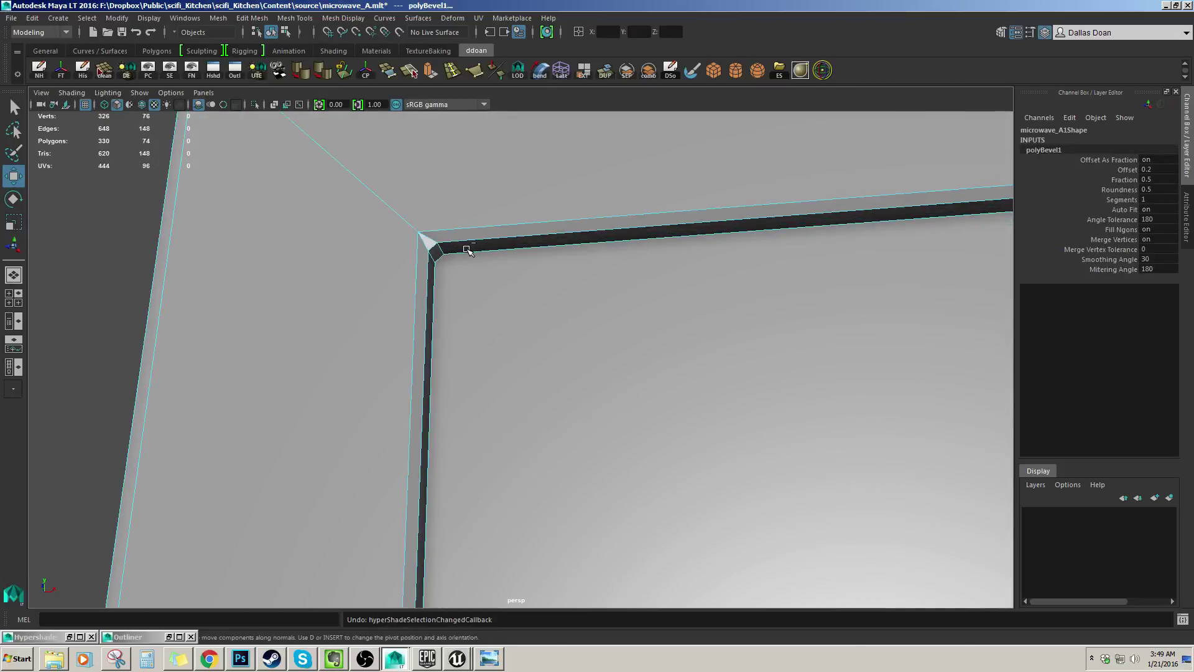
key(ctrl+z)
- Deselect the recess's corner edges and bevel the window rim with a fraction of 0.8 and 2 segments
alt+drag(466, 250, 603, 418)
ctrl+click(435, 249)
alt+drag(598, 476, 761, 365)
key(ctrl+b)
alt+middle_drag(577, 299, 579, 299)
alt+drag(579, 299, 820, 378)
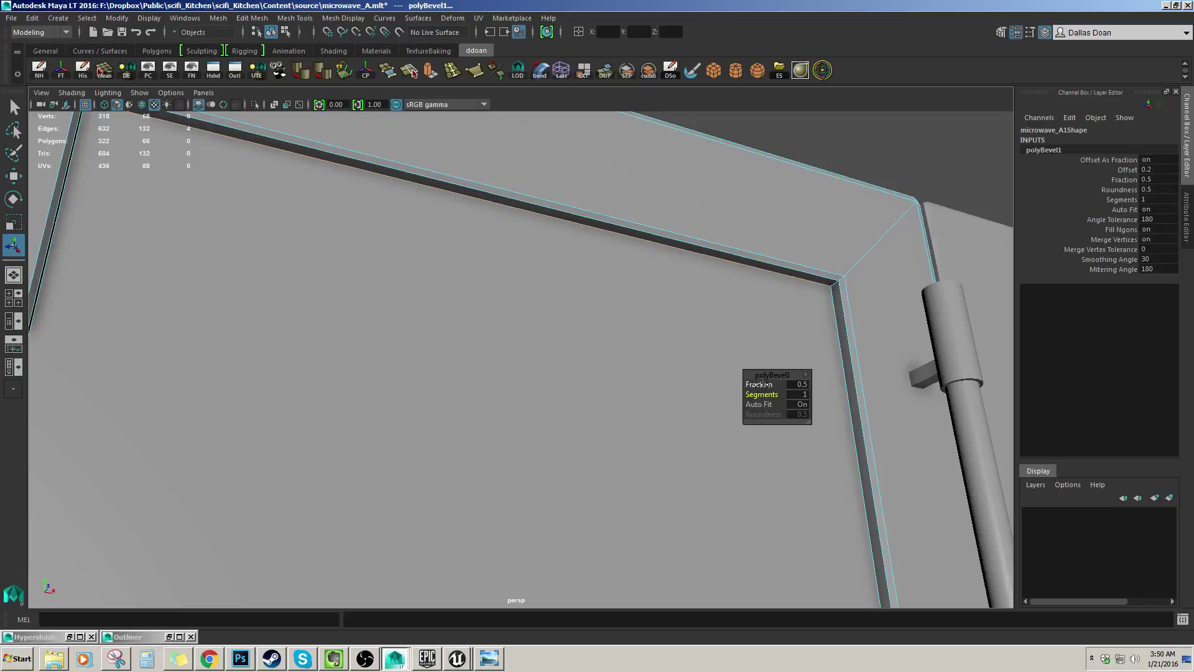
drag(762, 384, 450, 301)
- Try to bevel the short edges at the corners of the window recess, and undo that bevel
scroll(450, 301, up, 3)
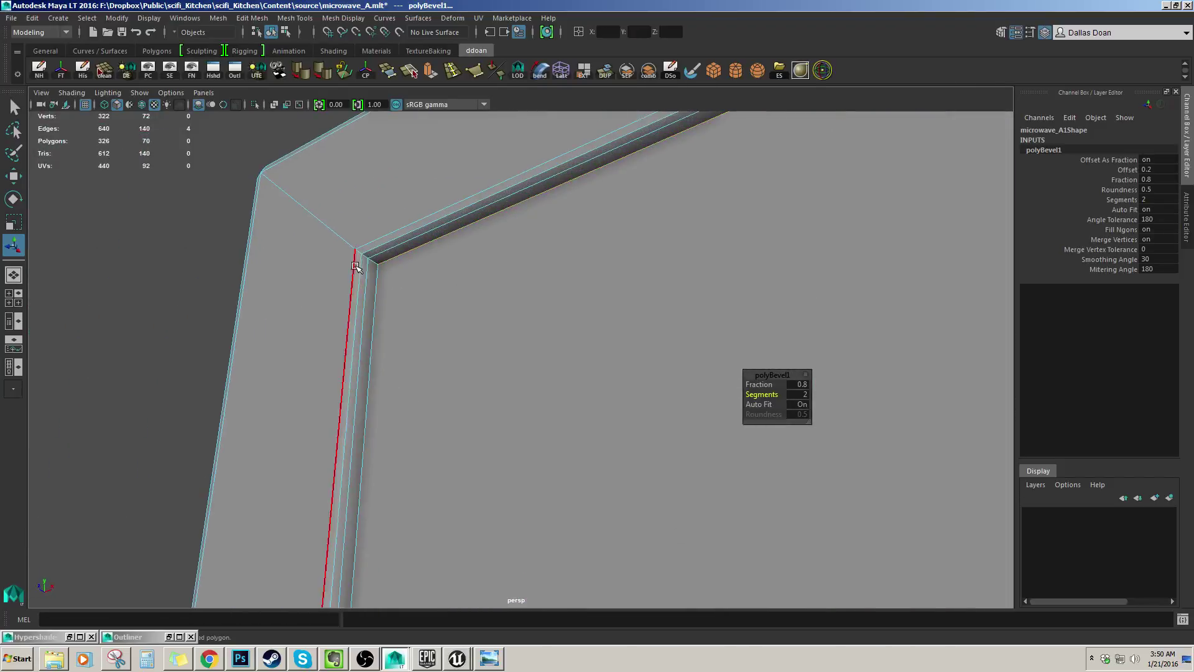
click(371, 261)
alt+drag(381, 264, 832, 336)
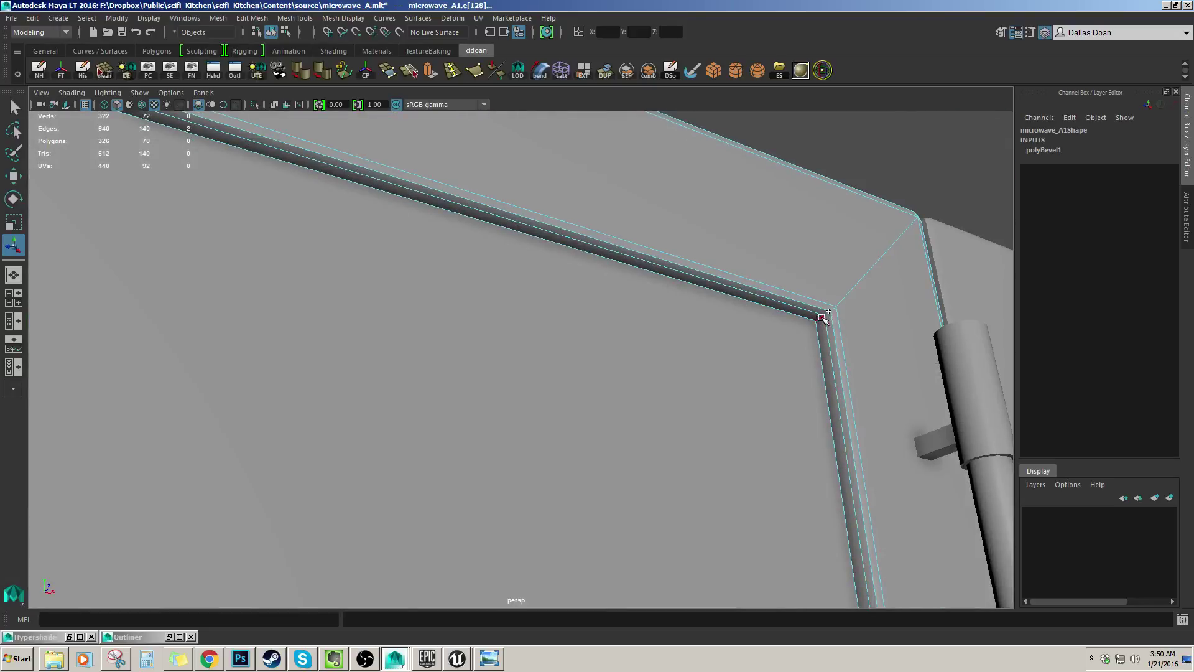
alt+drag(789, 373, 473, 379)
shift+click(715, 309)
shift+click(723, 310)
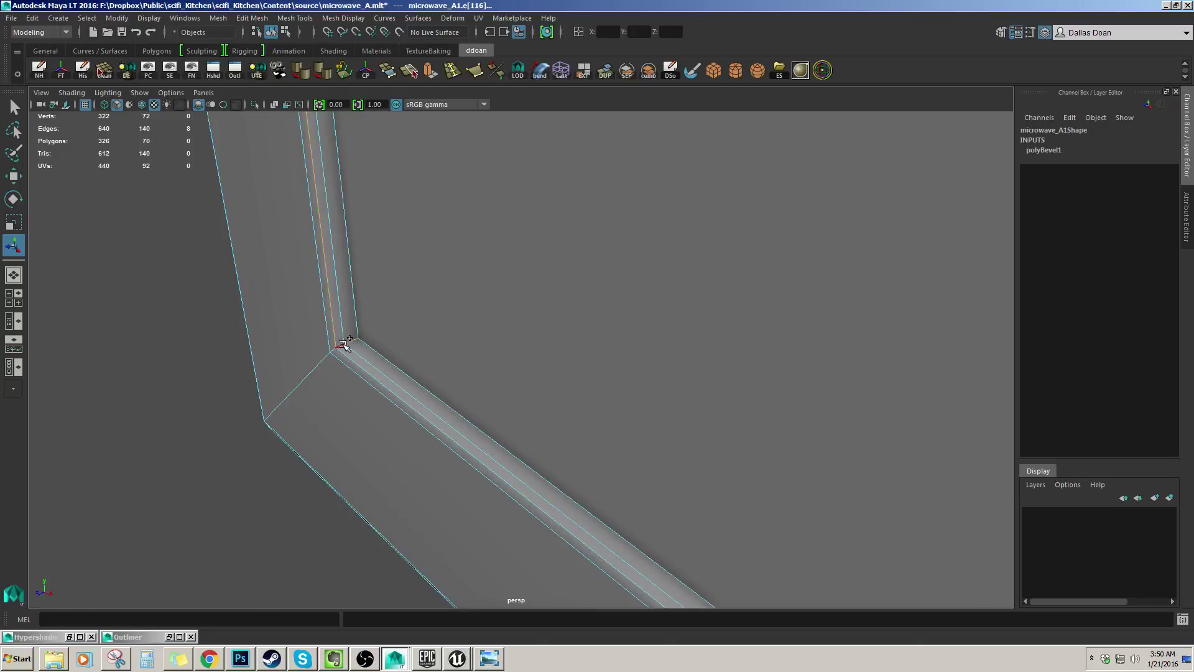
key(ctrl+z)
key(ctrl+z)
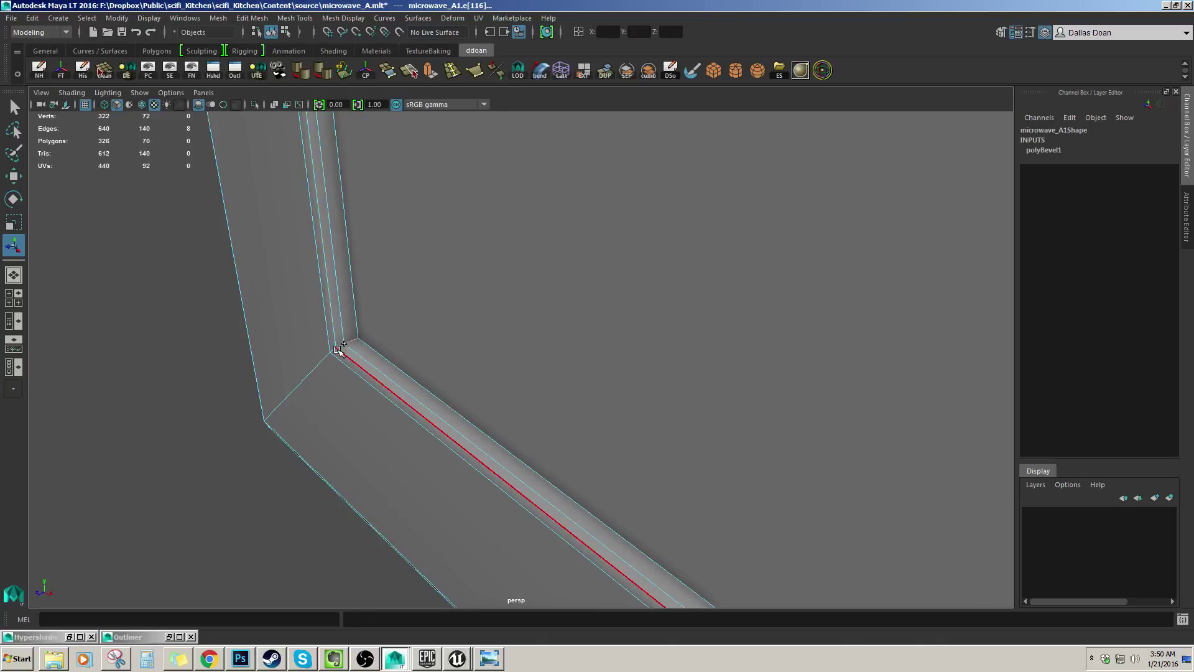
alt+drag(337, 351, 550, 350)
key(ctrl+b)
key(ctrl+z)
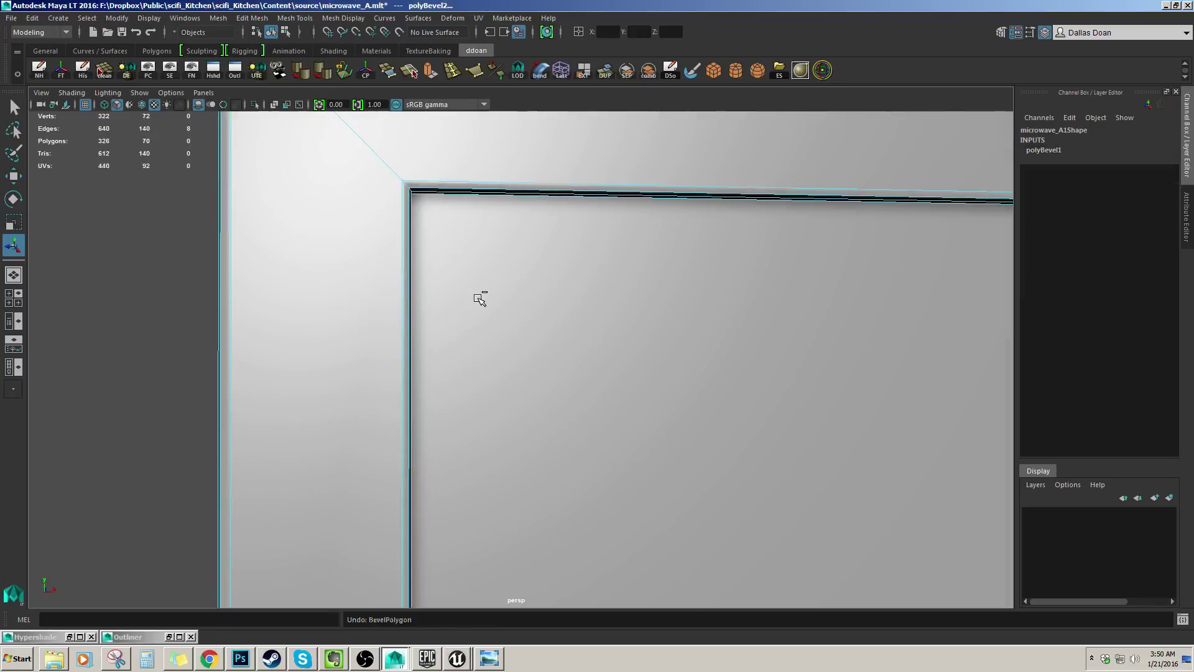
- Return to object mode and examine the door with its bevelled window rim from several angles
alt+drag(480, 299, 477, 248)
key(w)
right_drag(485, 292, 539, 261)
alt+right_drag(547, 273, 255, 314)
click(245, 315)
alt+drag(245, 315, 575, 315)
click(548, 335)
alt+right_drag(575, 314, 542, 325)
alt+drag(543, 325, 661, 362)
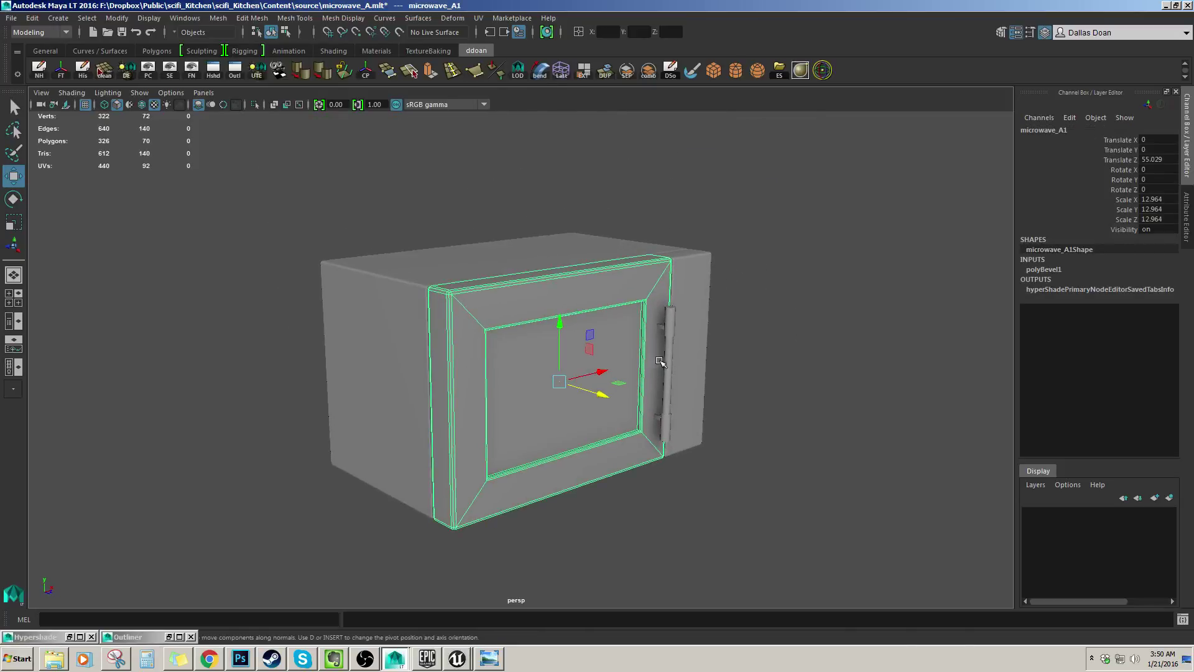
alt+middle_drag(660, 359, 615, 342)
click(784, 312)
alt+right_drag(784, 312, 824, 324)
alt+drag(825, 323, 542, 257)
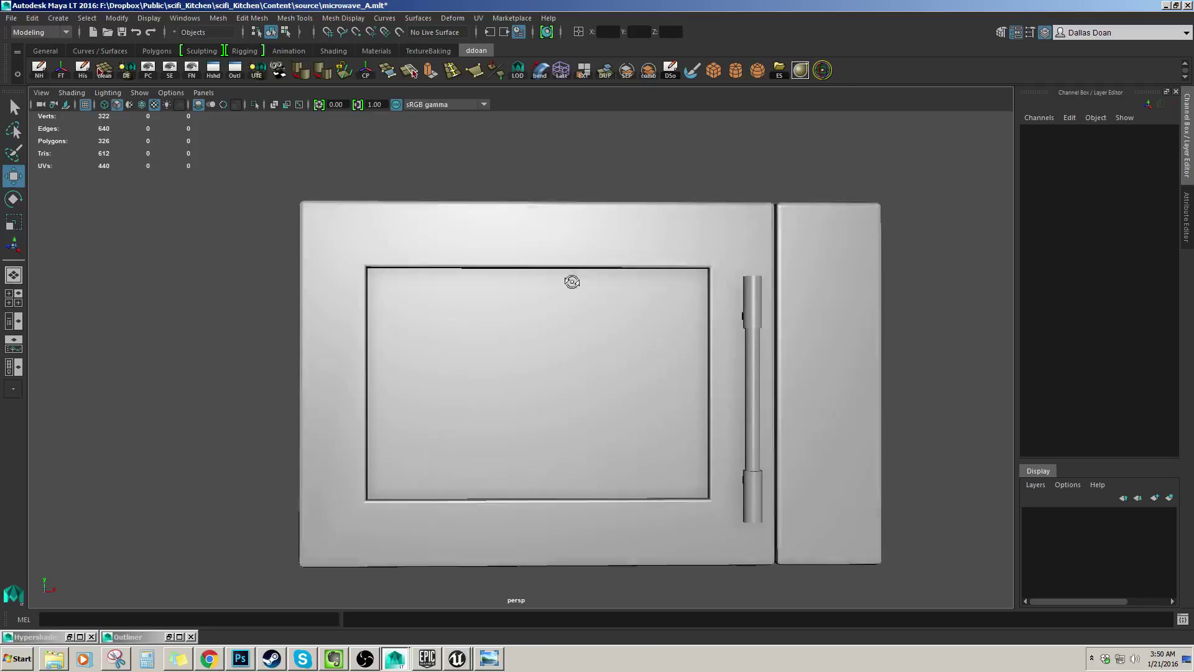
scroll(599, 296, down, 2)
scroll(653, 324, up, 2)
- Delete the door's construction history and deselect it
click(539, 229)
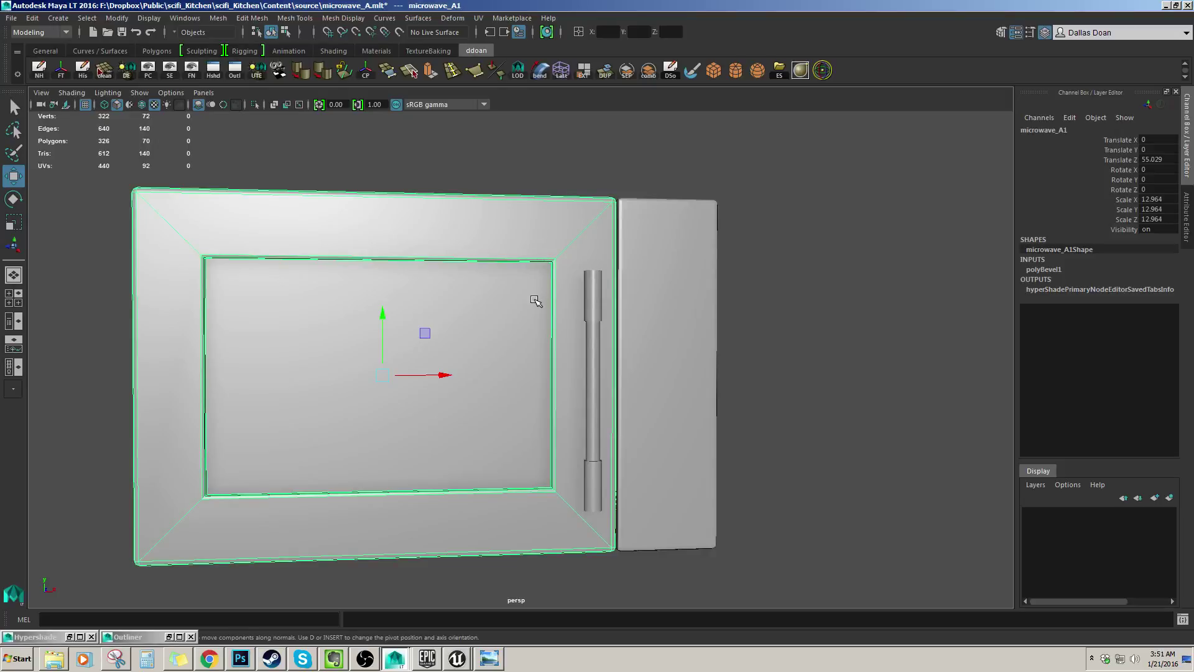
alt+drag(536, 301, 592, 345)
key(alt+shift+d)
click(785, 301)
- Examine the whole microwave from the front and from below
scroll(697, 311, down, 3)
scroll(560, 325, up, 3)
alt+middle_drag(592, 345, 691, 416)
scroll(594, 397, down, 3)
alt+drag(690, 416, 693, 325)
scroll(693, 325, up, 3)
alt+middle_drag(693, 325, 635, 258)
alt+drag(635, 258, 501, 344)
scroll(603, 373, down, 2)
alt+drag(603, 373, 484, 391)
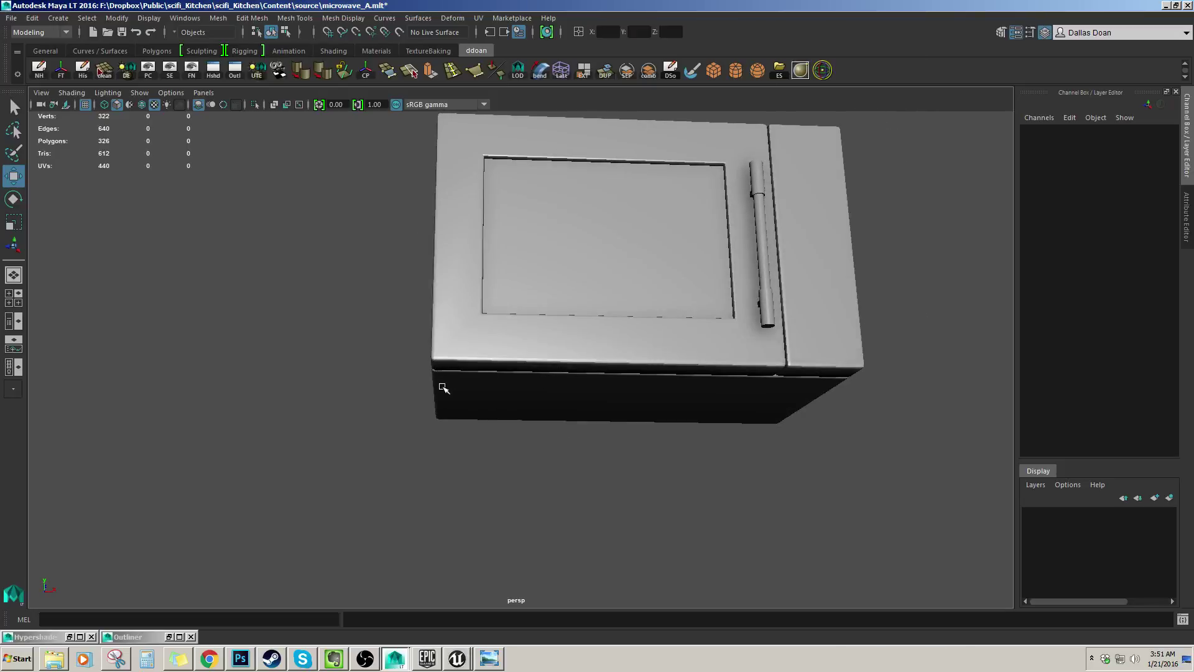
alt+drag(566, 408, 467, 431)
alt+drag(452, 386, 488, 360)
- Check how the door and side panel fit together by selecting both and viewing the model from different angles
click(576, 330)
alt+drag(576, 330, 647, 360)
shift+click(569, 304)
alt+right_drag(565, 286, 628, 302)
alt+drag(628, 302, 677, 275)
alt+middle_drag(677, 275, 604, 347)
alt+drag(603, 347, 563, 357)
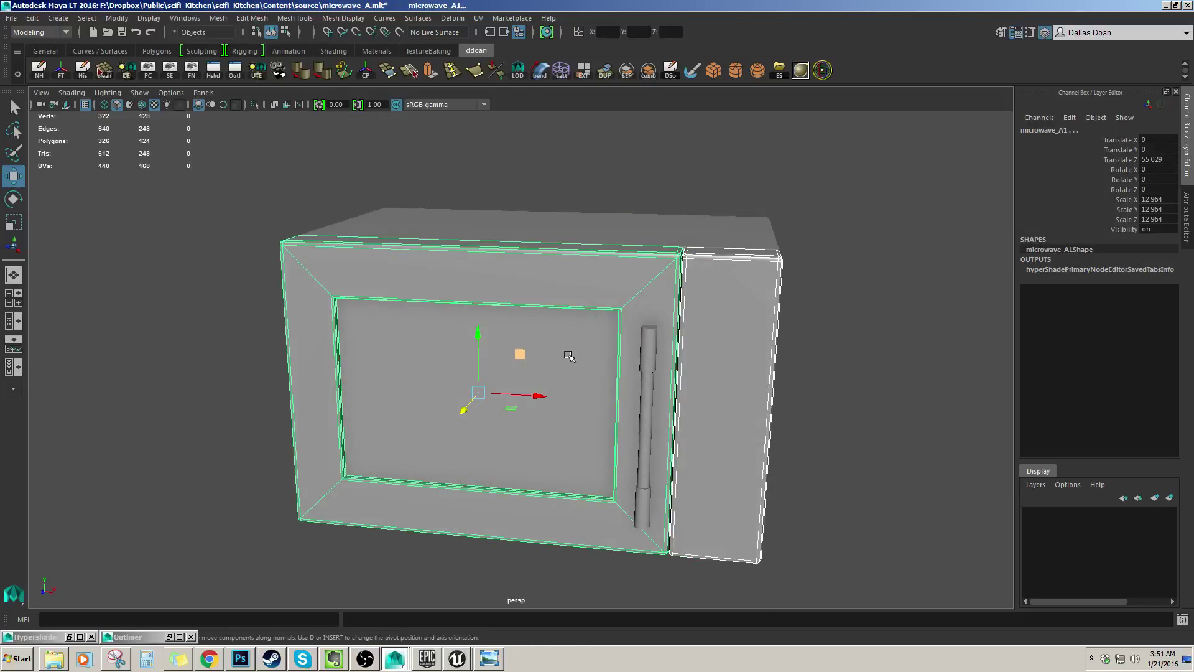
click(926, 365)
alt+drag(697, 367, 828, 335)
alt+middle_drag(828, 334, 893, 289)
alt+right_drag(893, 290, 811, 304)
alt+drag(811, 304, 818, 278)
alt+right_drag(819, 278, 789, 339)
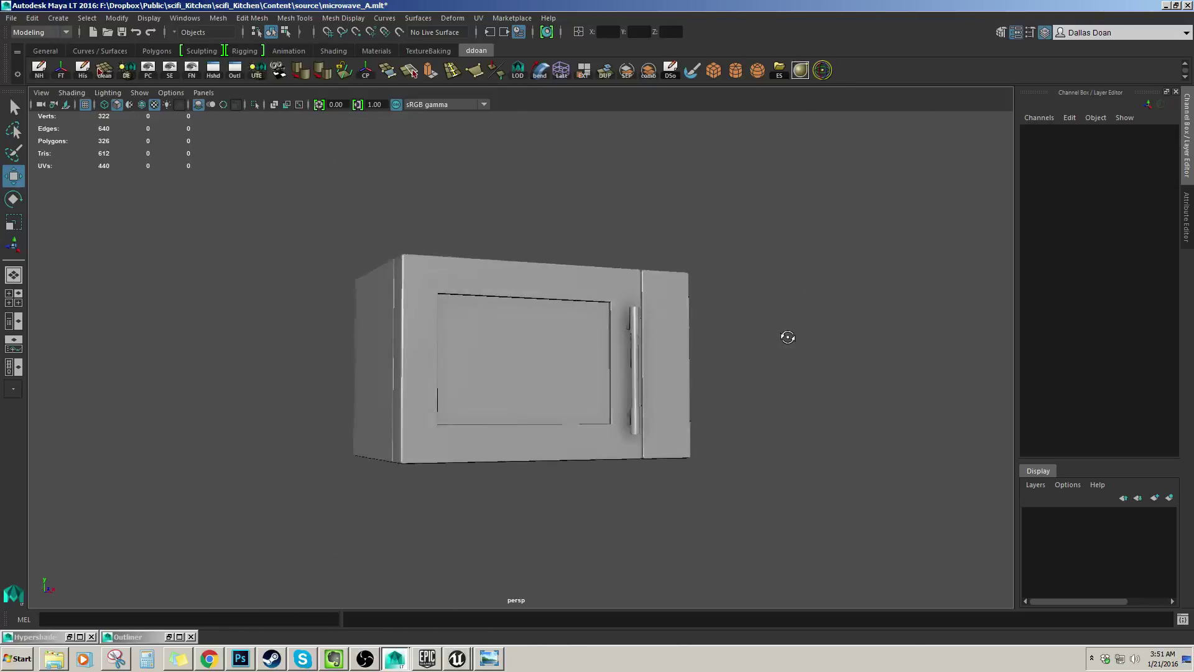
alt+drag(459, 314, 459, 336)
- Select the four microwave parts, from microwave_A to pCylinder2, and group them
drag(296, 186, 697, 364)
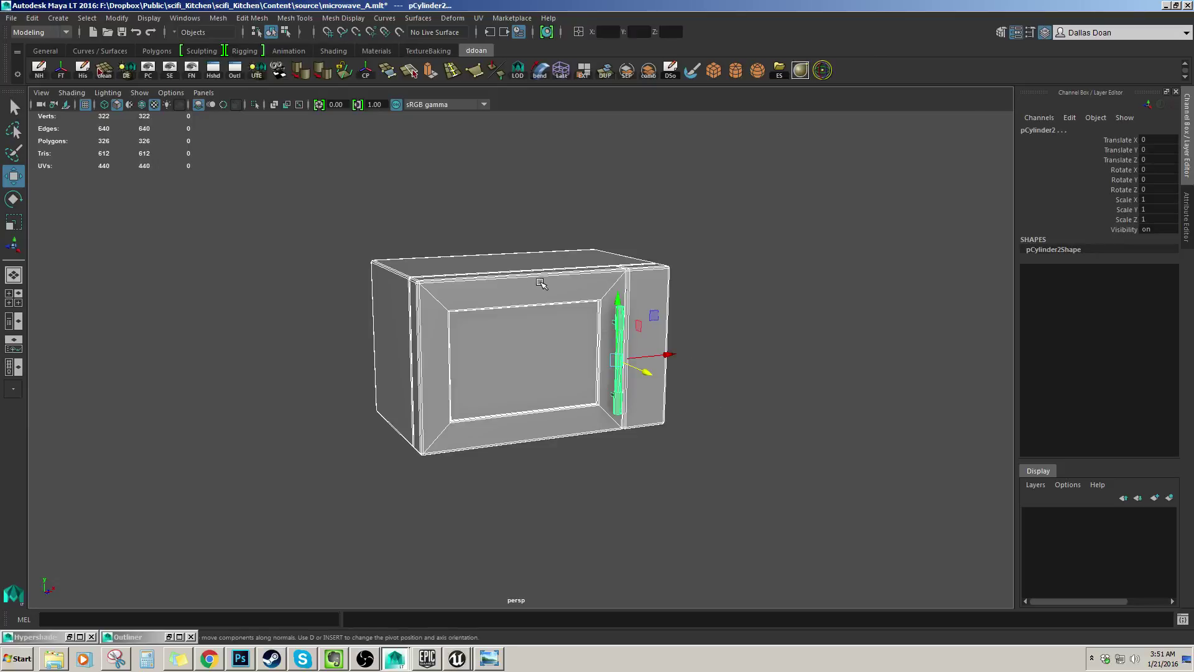
click(235, 70)
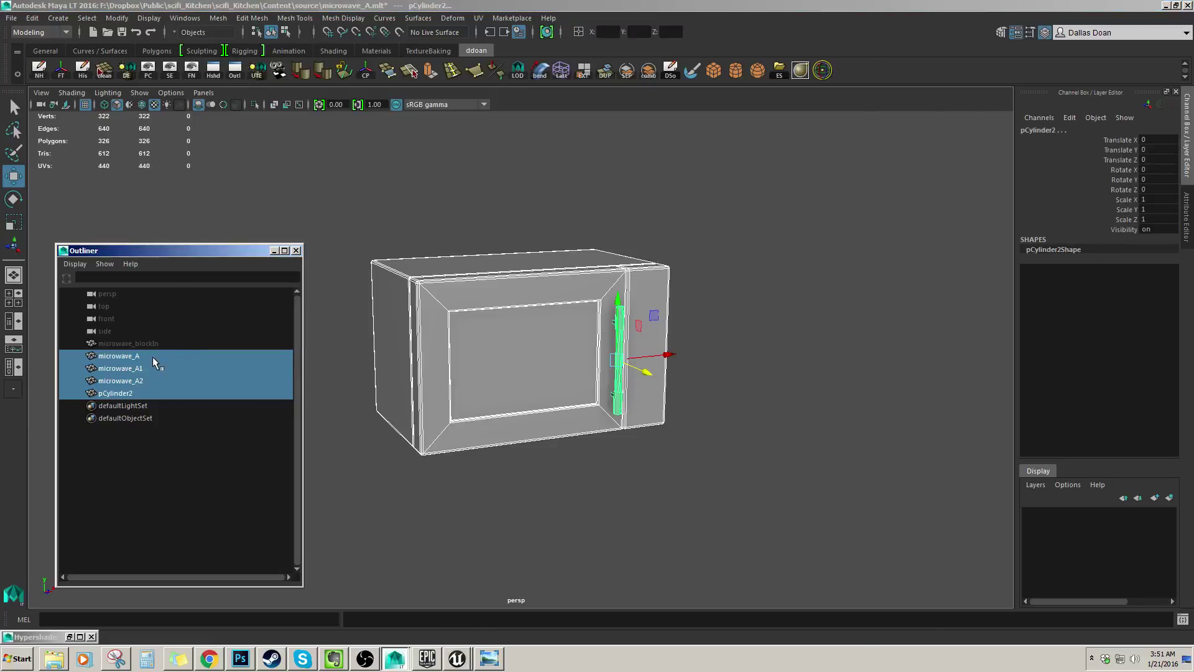
click(384, 198)
alt+drag(439, 282, 423, 253)
alt+right_drag(423, 254, 437, 251)
alt+drag(437, 250, 518, 293)
click(119, 356)
shift+click(155, 392)
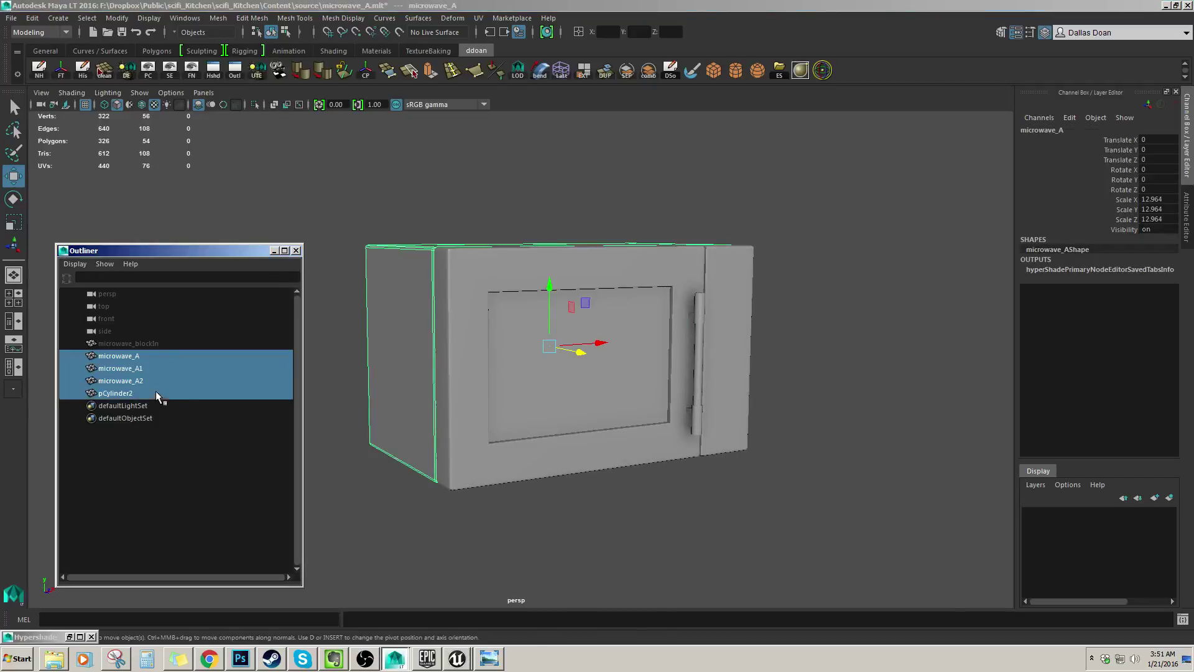
key(f)
key(ctrl+g)
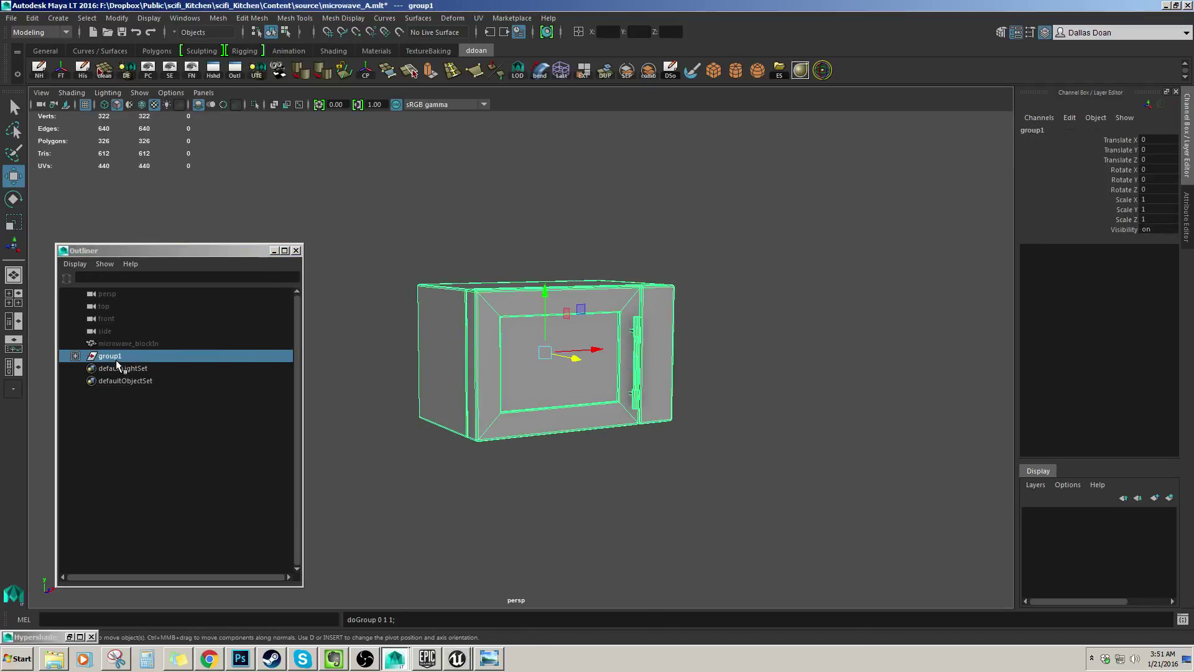
- Check the new group's contents and rename the group as microwave_A_Original
double_click(181, 353)
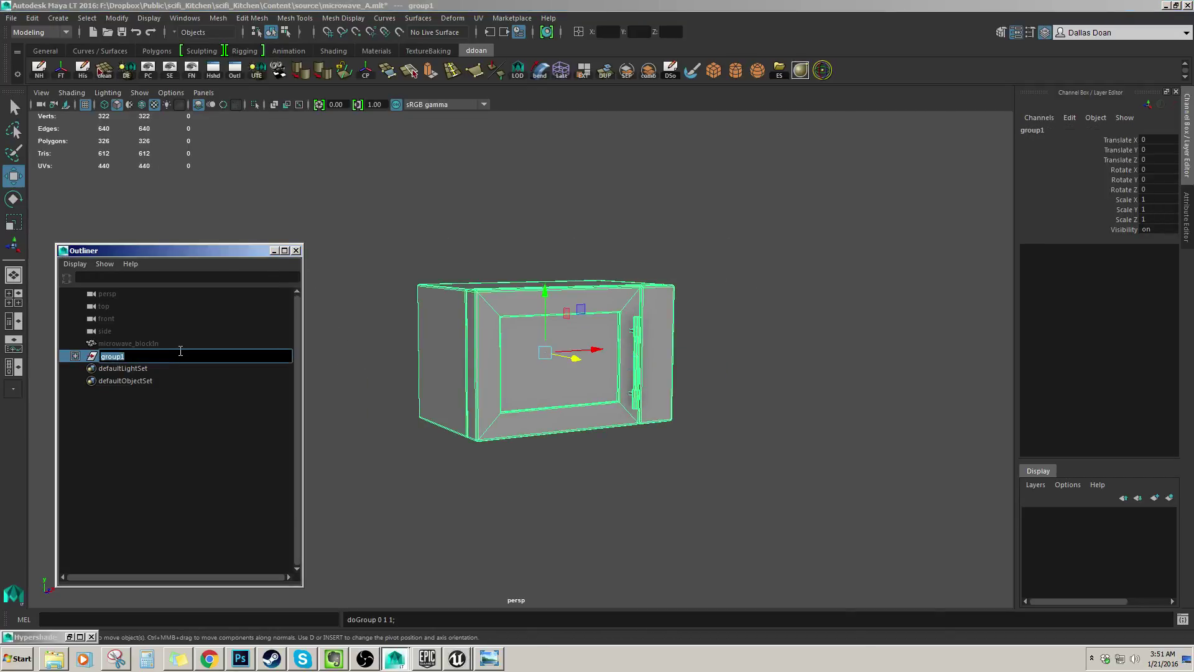
click(75, 356)
double_click(134, 369)
click(133, 381)
click(111, 356)
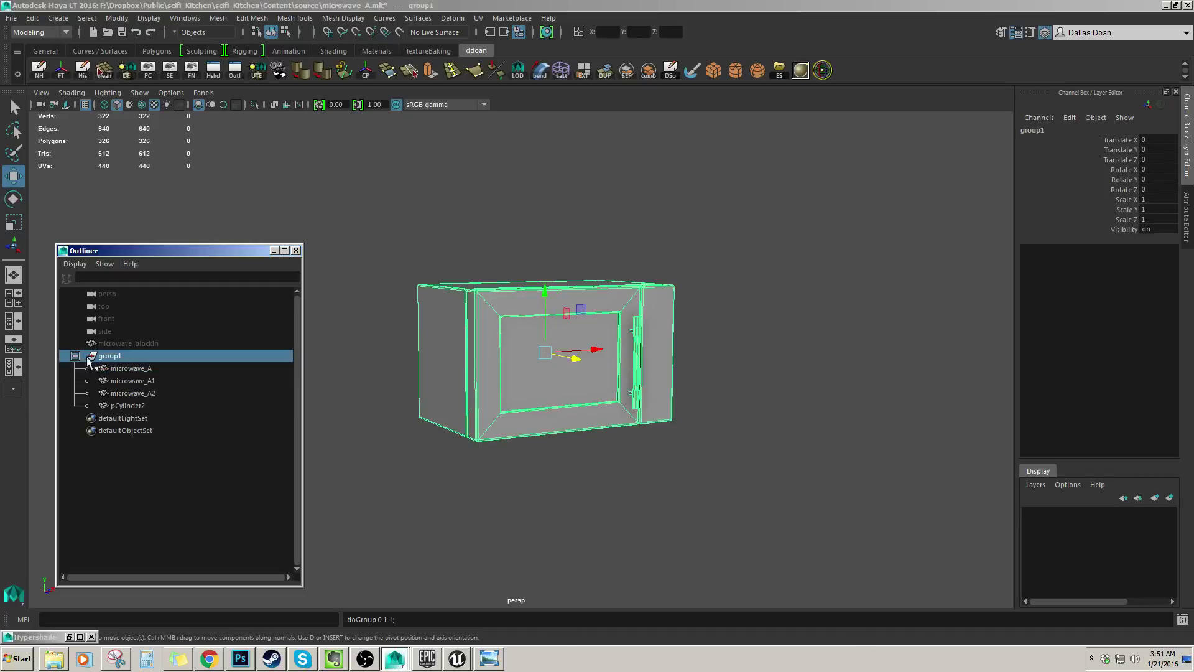
click(75, 356)
double_click(109, 356)
text(microwave_A)
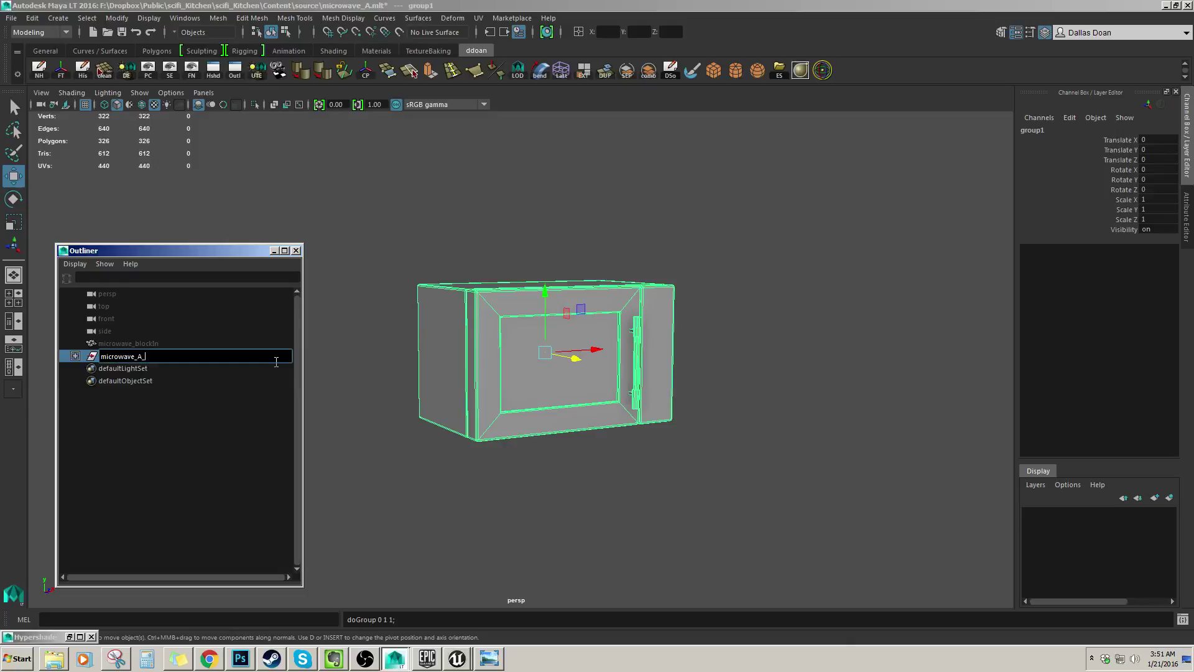
text(_Original)
key(Return)
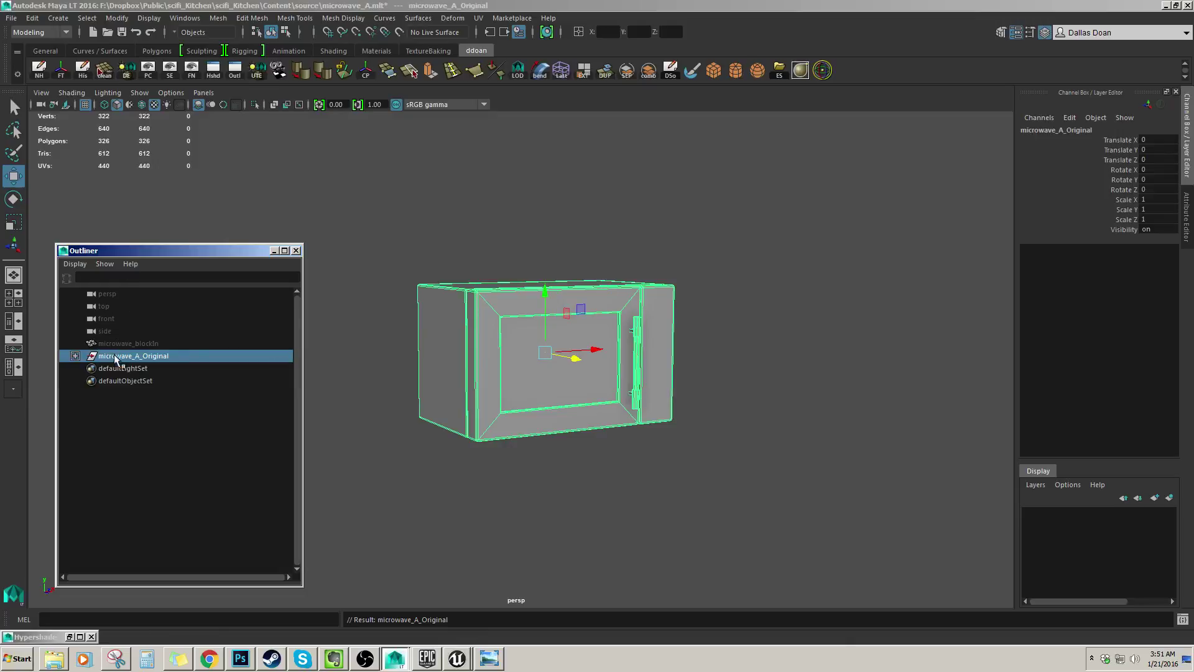
- Duplicate the microwave_A_Original group and hide the original, keeping the duplicate selected
key(ctrl+d)
click(173, 357)
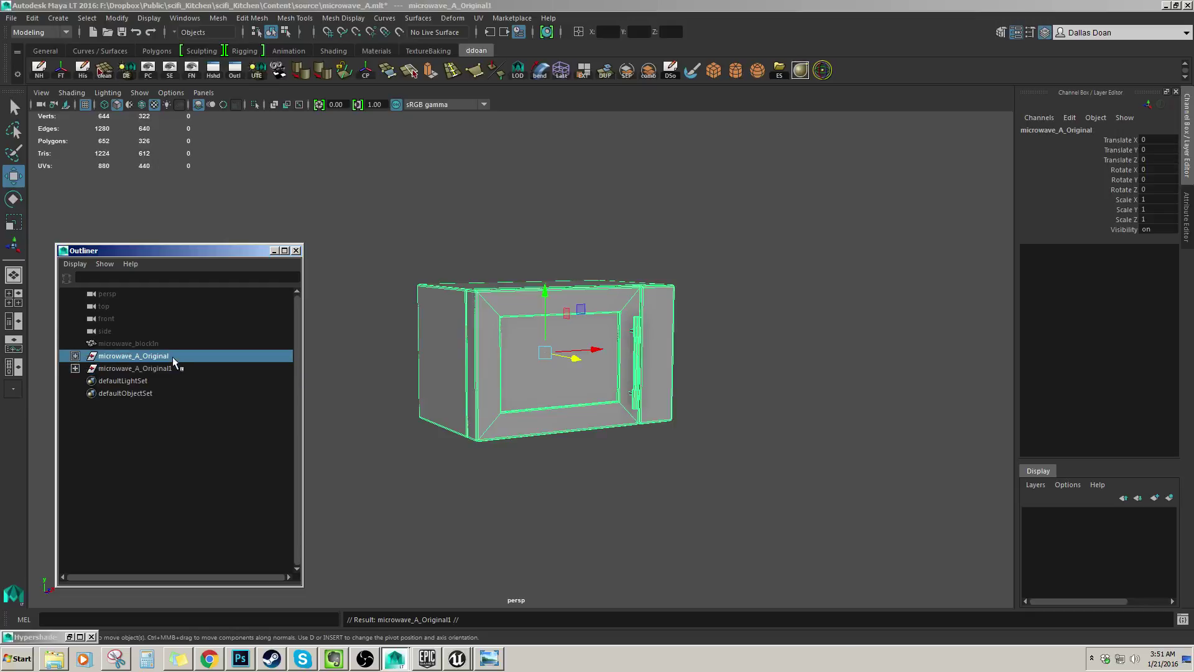
key(ctrl+h)
click(170, 367)
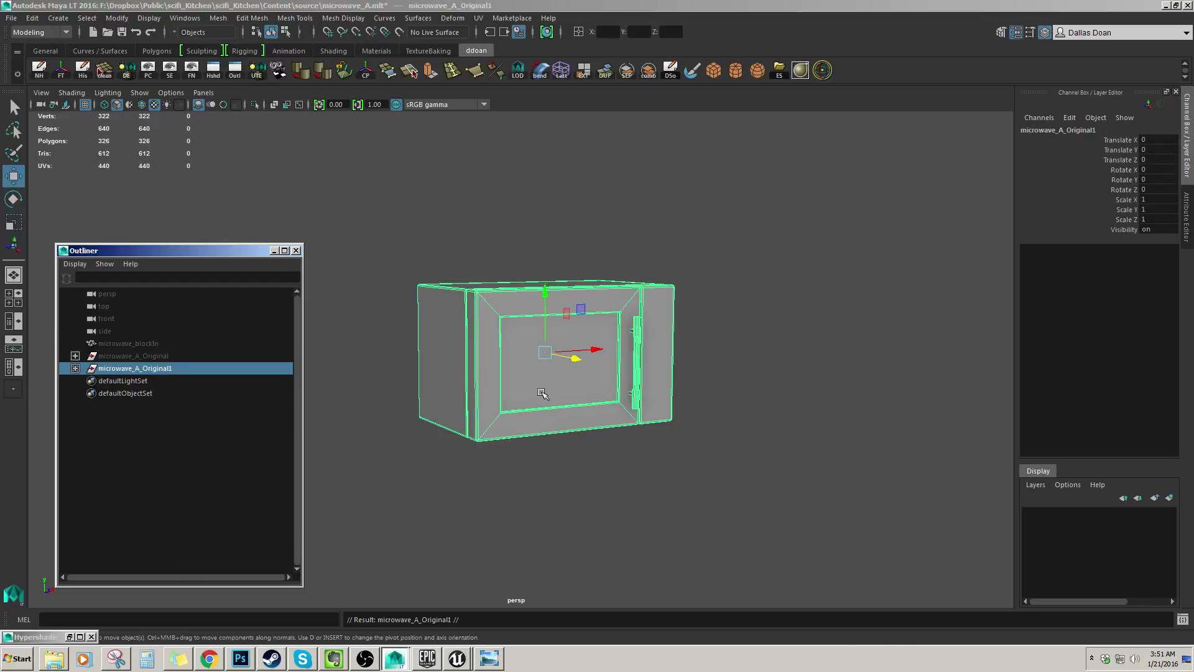
- Combine the duplicated group's parts into one mesh and delete the leftover microwave_A_Original1 group
alt+drag(491, 274, 525, 325)
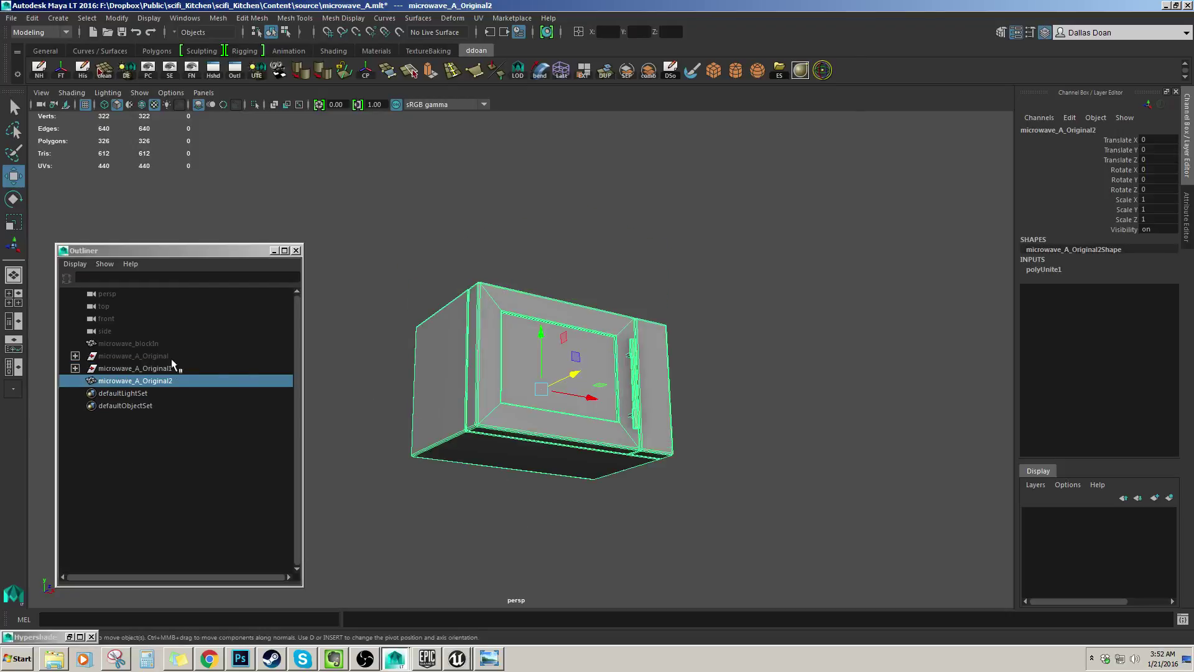
click(169, 368)
click(167, 377)
click(182, 372)
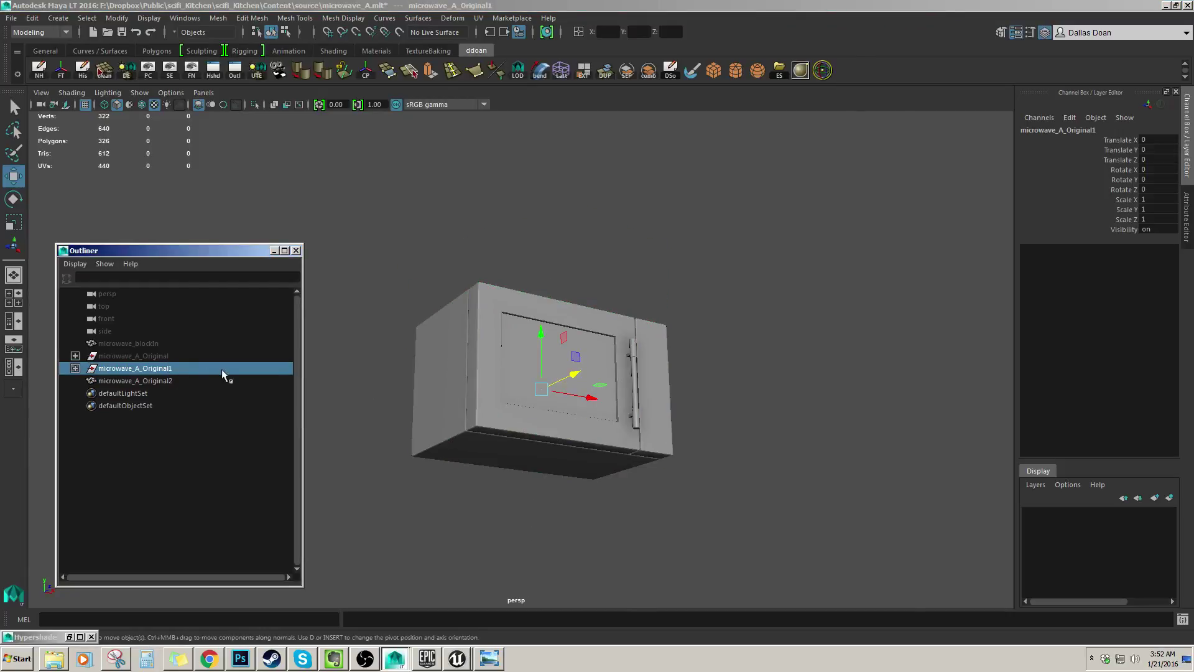
click(199, 381)
click(159, 368)
click(75, 368)
click(74, 368)
key(Delete)
click(176, 370)
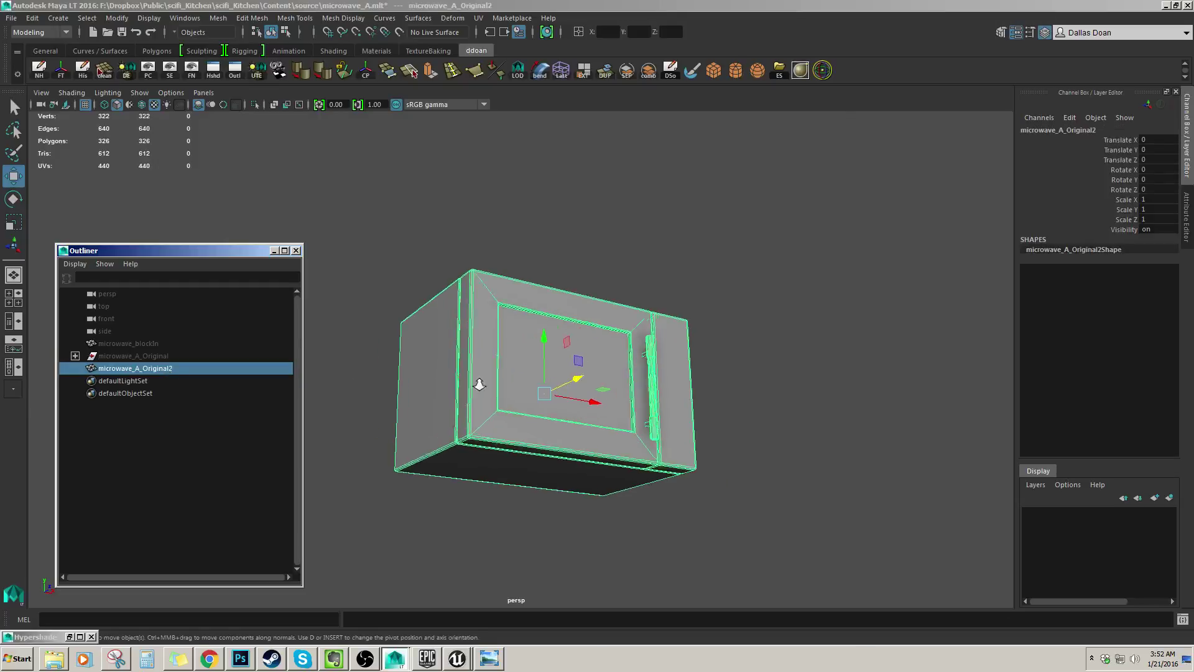
- Snap the combined mesh's pivot to the bottom rear corner on the side away from the handle
alt+drag(590, 429, 670, 422)
key(d)
drag(513, 323, 508, 346)
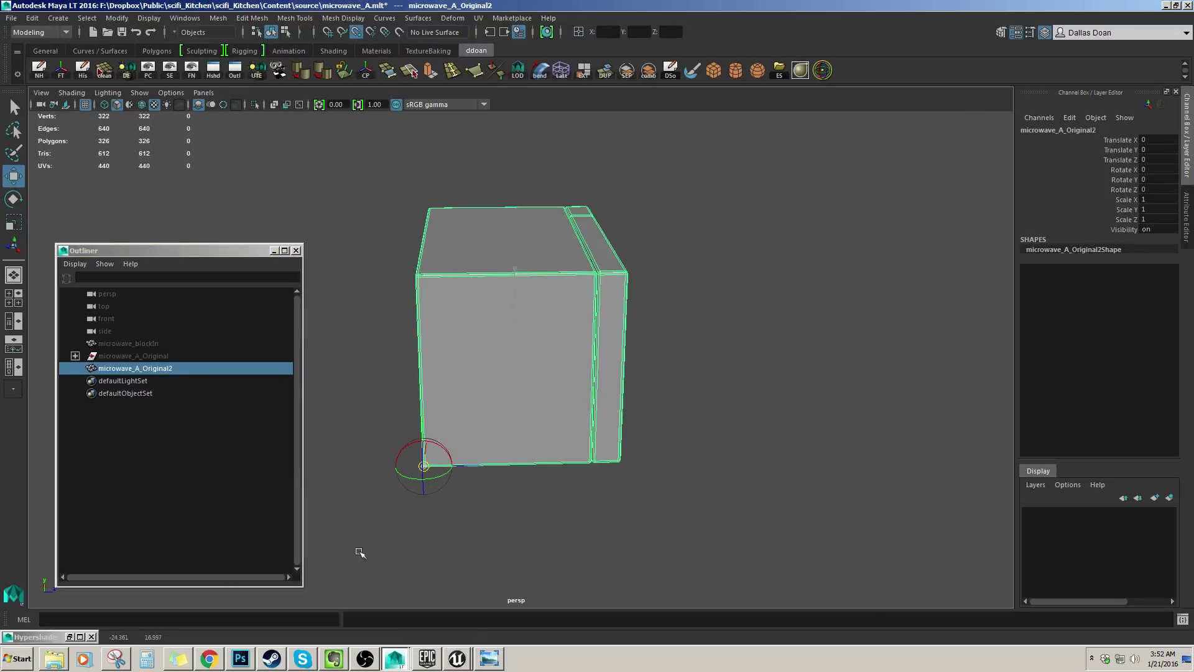
key(d)
- Move the combined microwave so that its pivot sits at the world origin, using 0 as the absolute position
alt+drag(674, 475, 540, 429)
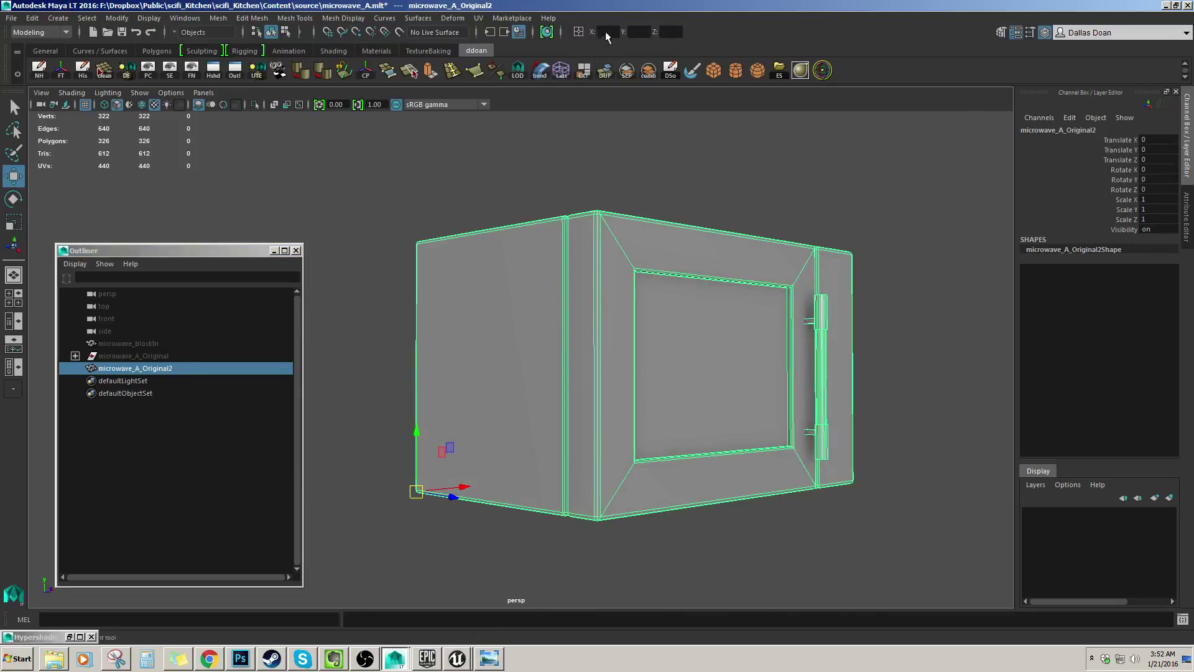
text(0)
key(Return)
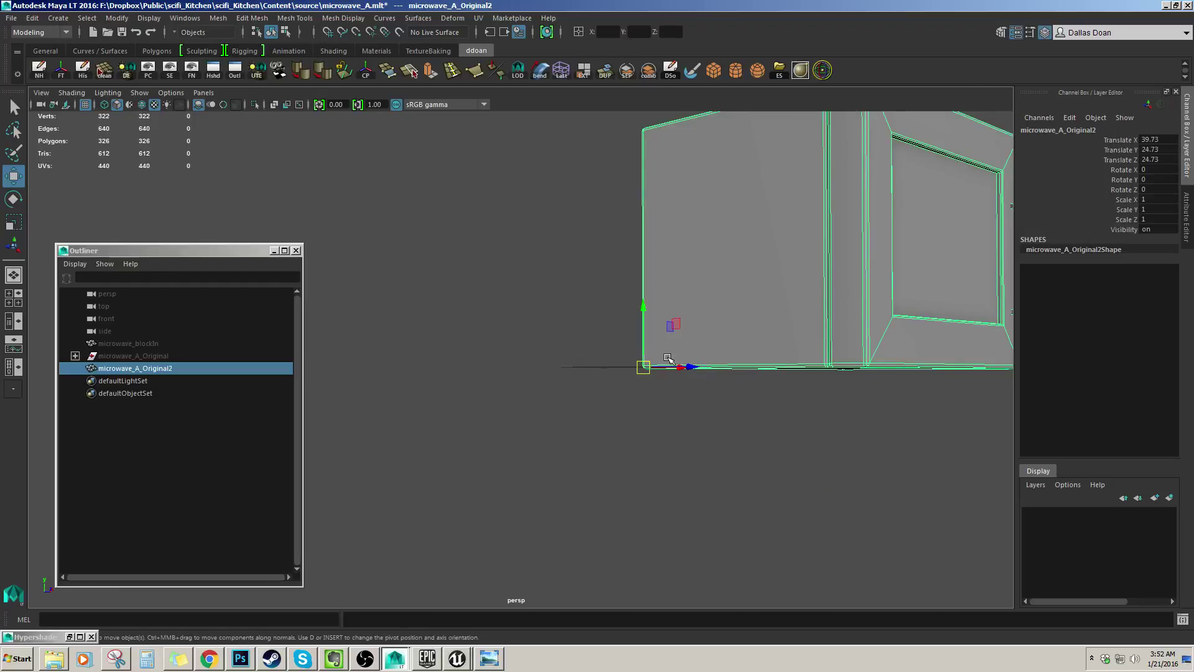
- Freeze the transformations of the combined microwave mesh at the origin
alt+drag(672, 362, 661, 384)
key(f)
scroll(620, 370, down, 2)
alt+middle_drag(620, 370, 729, 365)
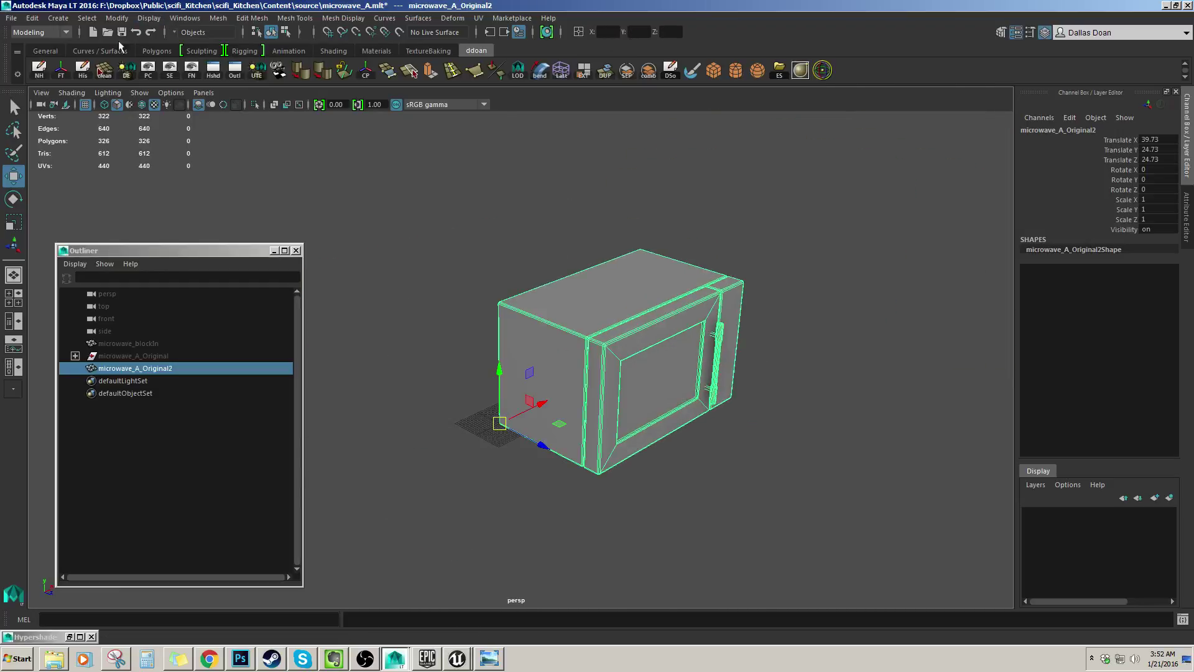
click(60, 74)
alt+drag(560, 242, 471, 301)
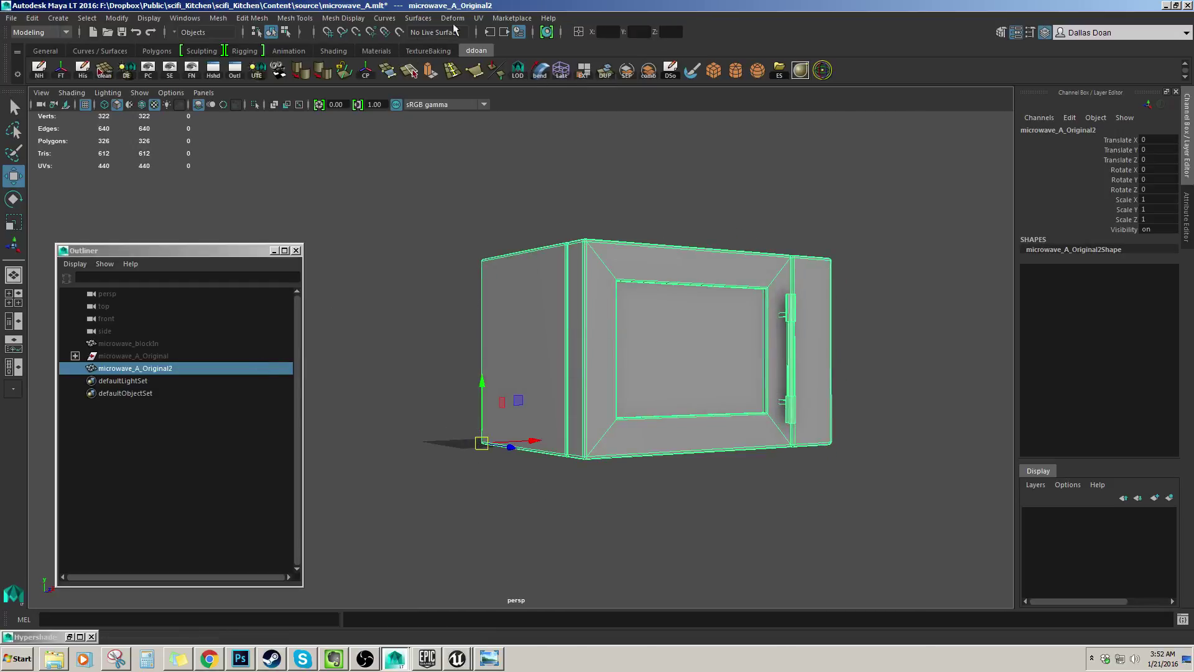
- Select all faces of the combined microwave and apply automatic UV mapping to them
scroll(560, 317, down, 4)
alt+drag(561, 287, 558, 305)
key(F11)
scroll(498, 288, down, 3)
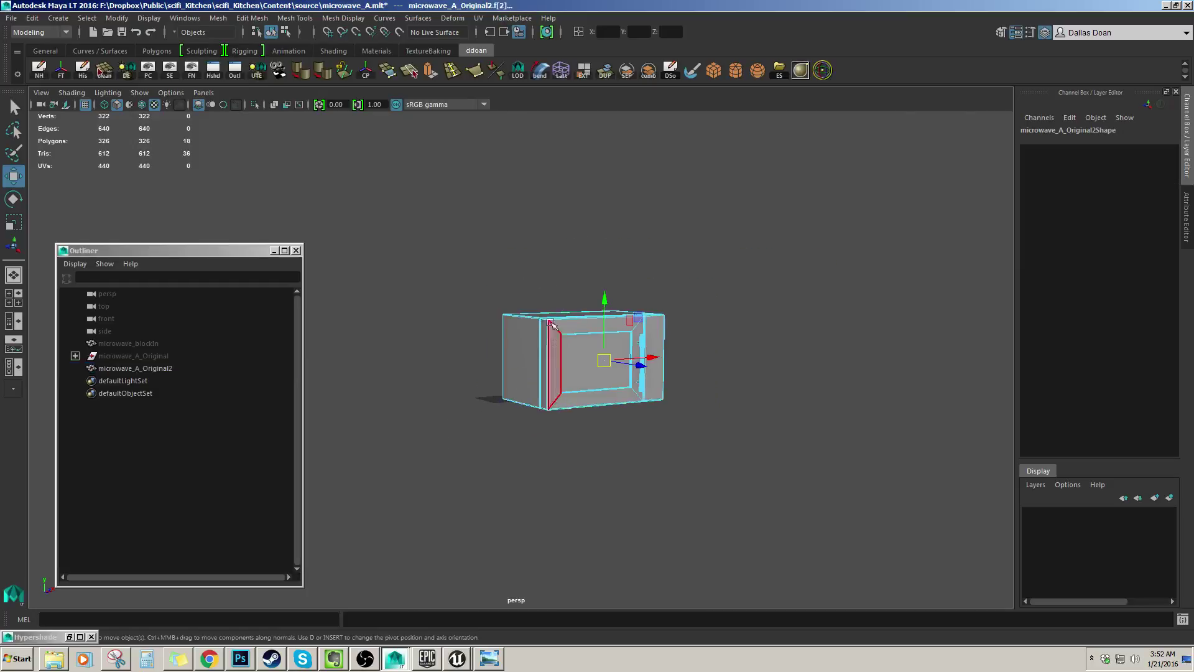
drag(357, 229, 772, 500)
scroll(616, 399, up, 4)
alt+drag(617, 400, 646, 428)
click(478, 18)
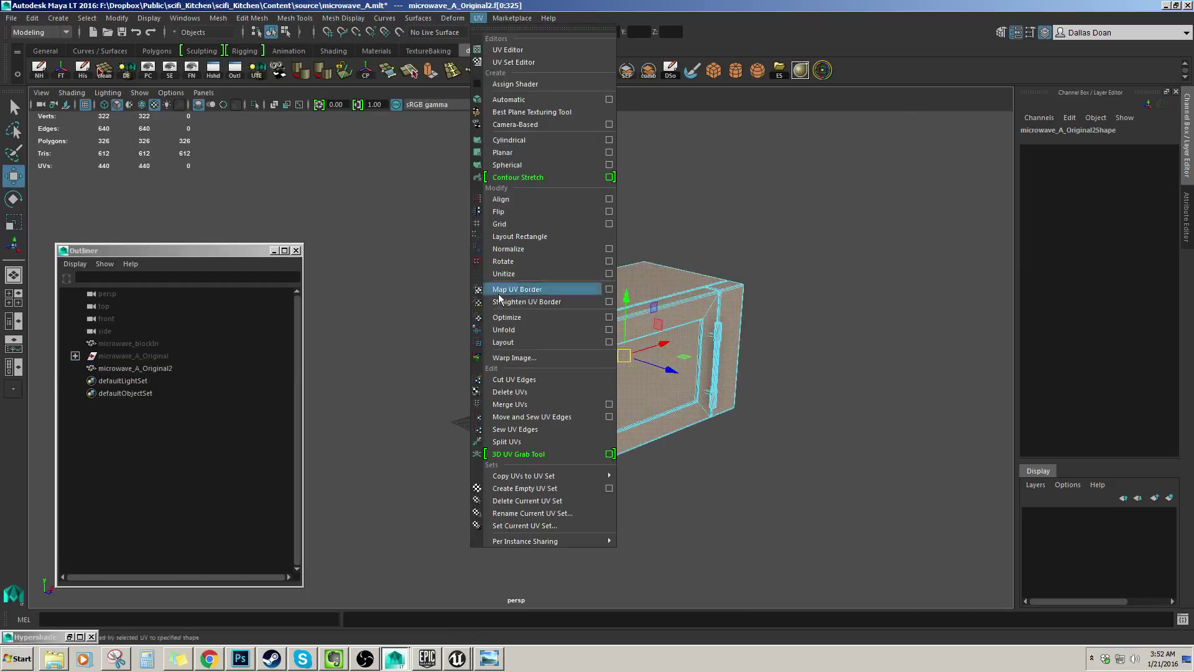
click(538, 100)
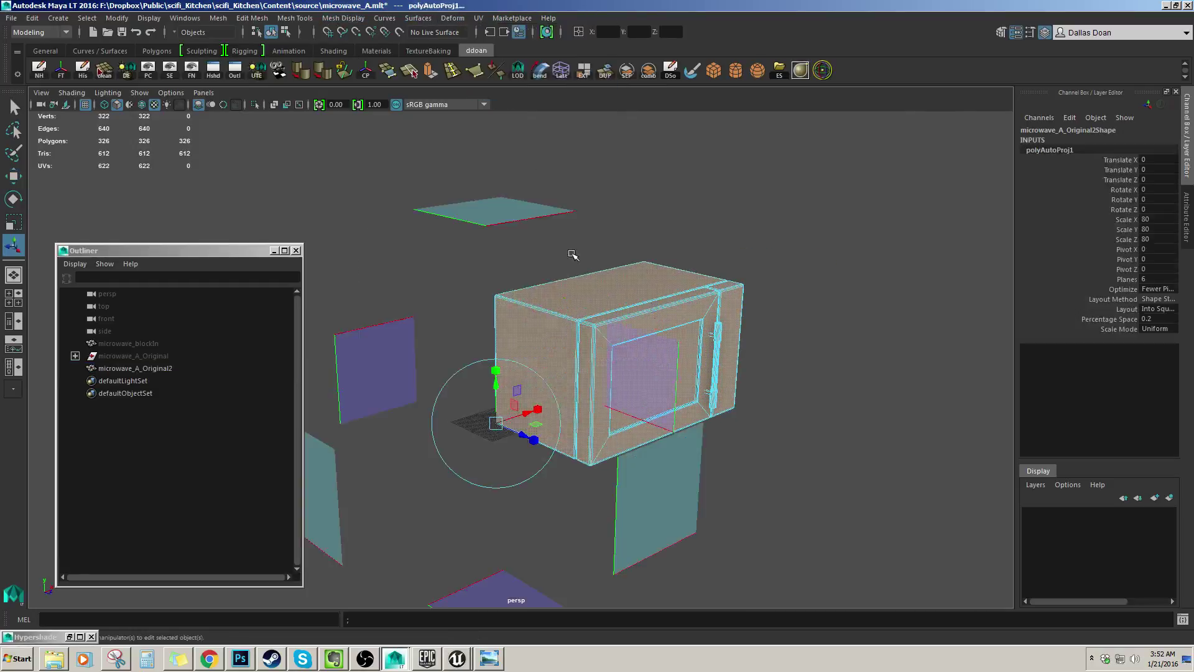
- Examine the generated UV shells in the Persp/UV Editor layout, then return to the single perspective view with the mesh selected
click(202, 93)
mouse_move(262, 108)
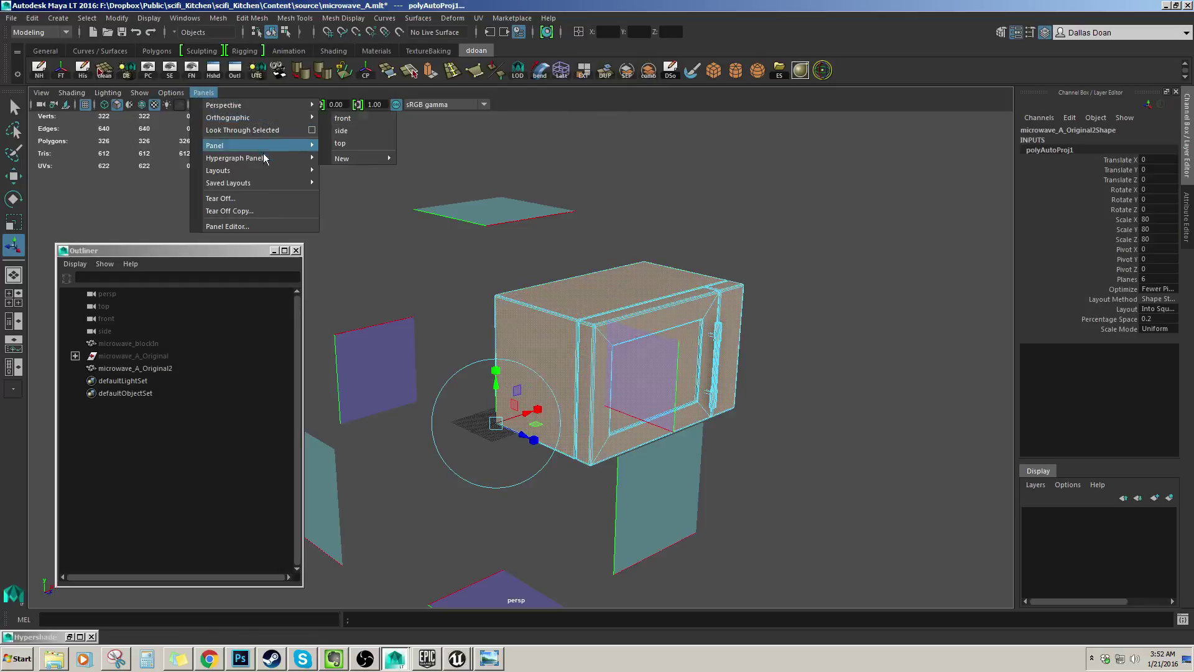
mouse_move(264, 180)
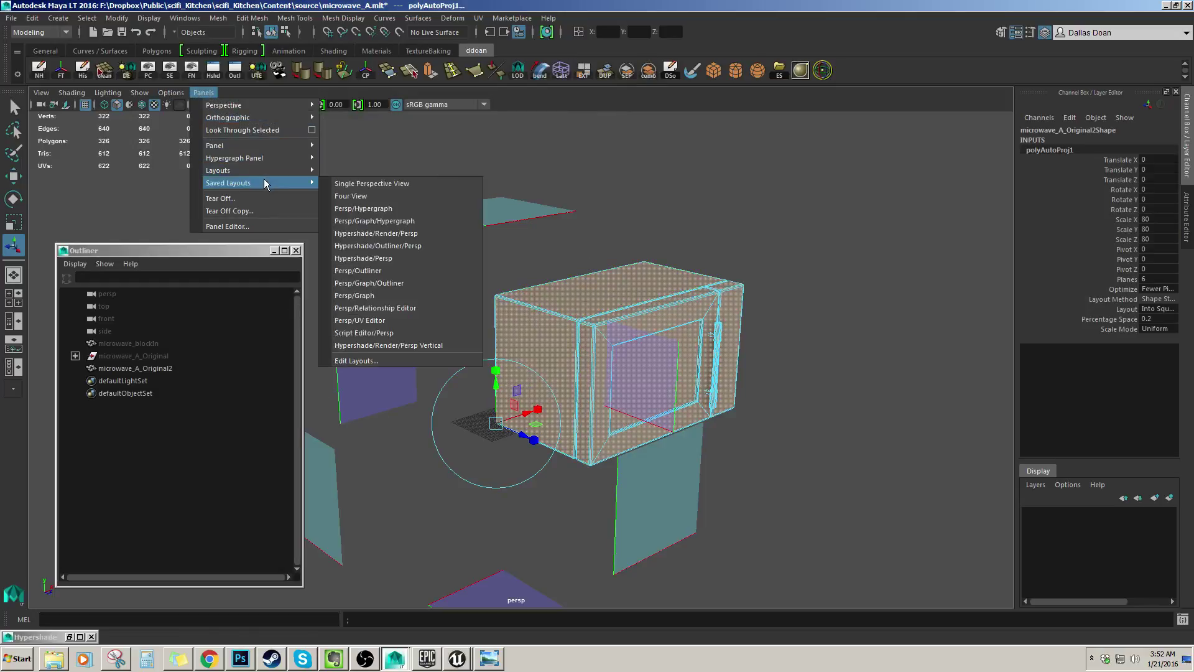
click(364, 321)
scroll(678, 376, up, 3)
alt+middle_drag(677, 374, 757, 353)
alt+middle_drag(398, 364, 427, 361)
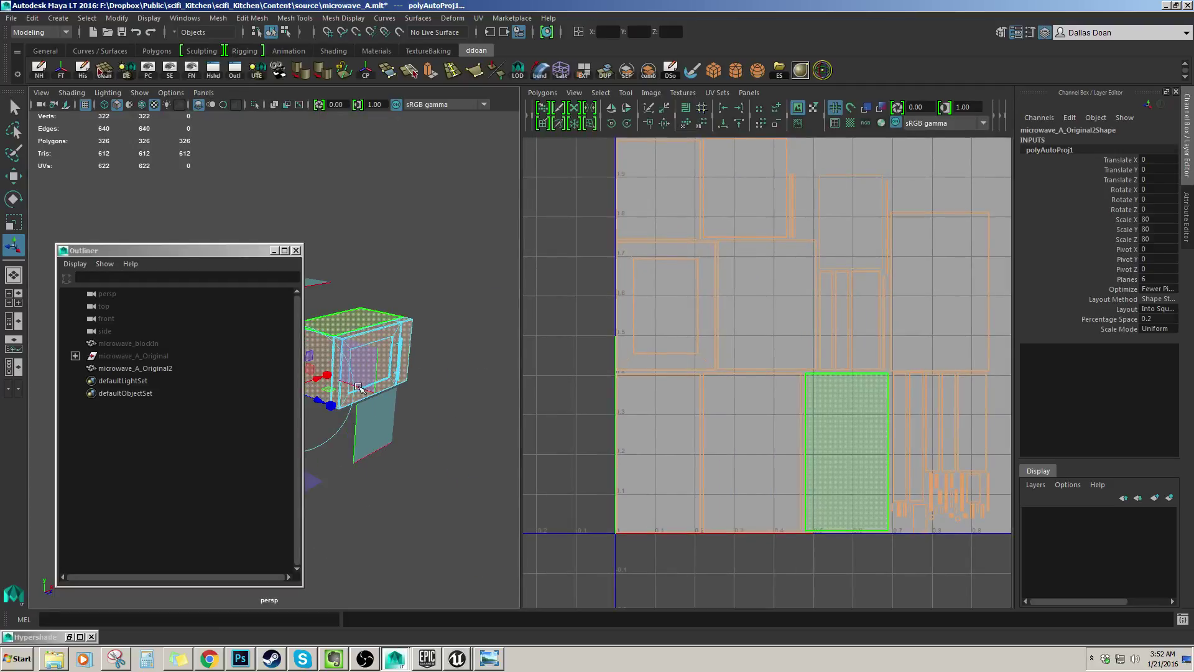
click(381, 359)
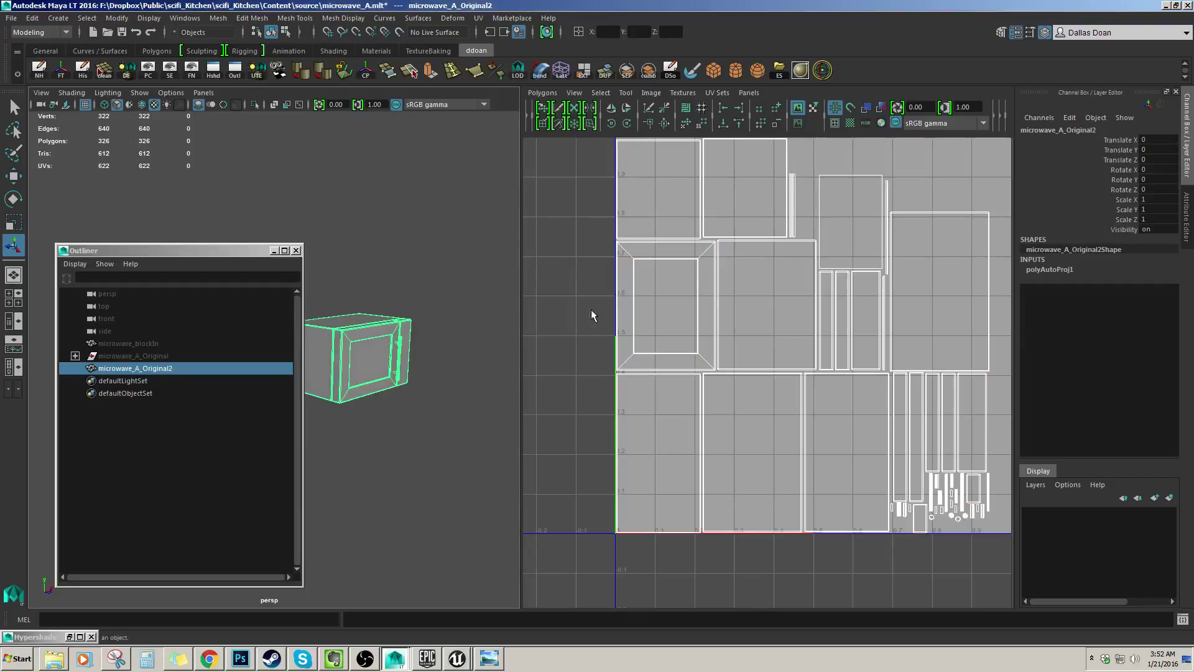
key(space)
- Delete the construction history of the combined microwave and rename the mesh microwave_A
scroll(581, 309, up, 3)
alt+middle_drag(573, 301, 429, 318)
alt+drag(445, 318, 533, 242)
click(410, 210)
click(525, 270)
key(alt+shift+d)
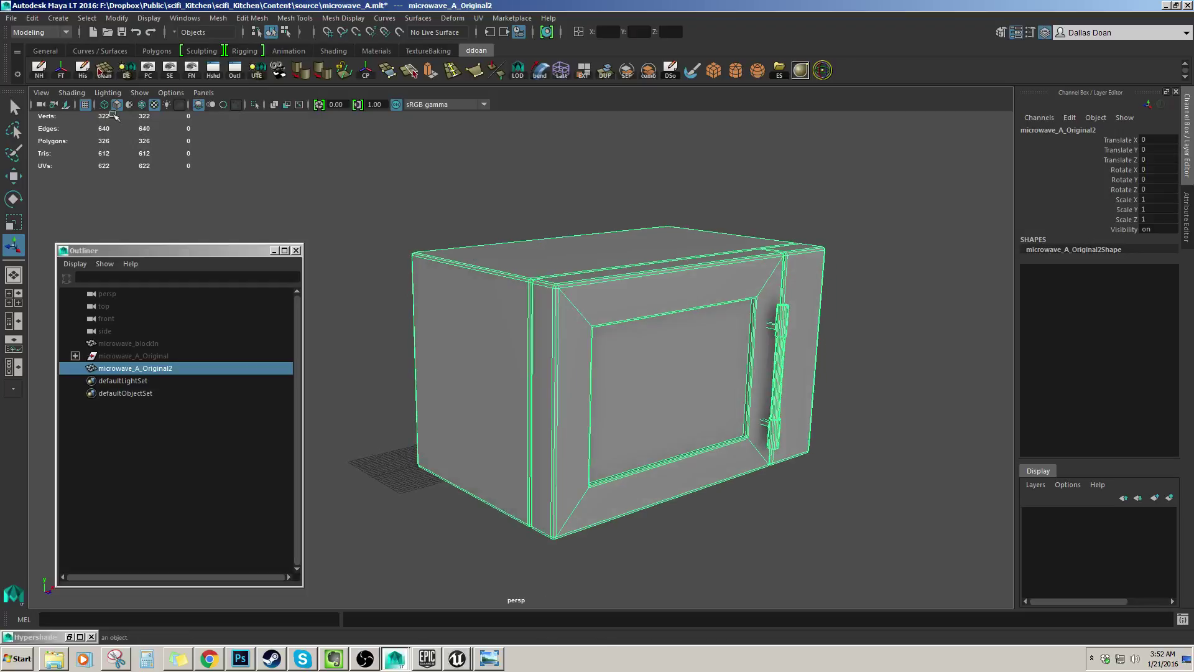
double_click(159, 367)
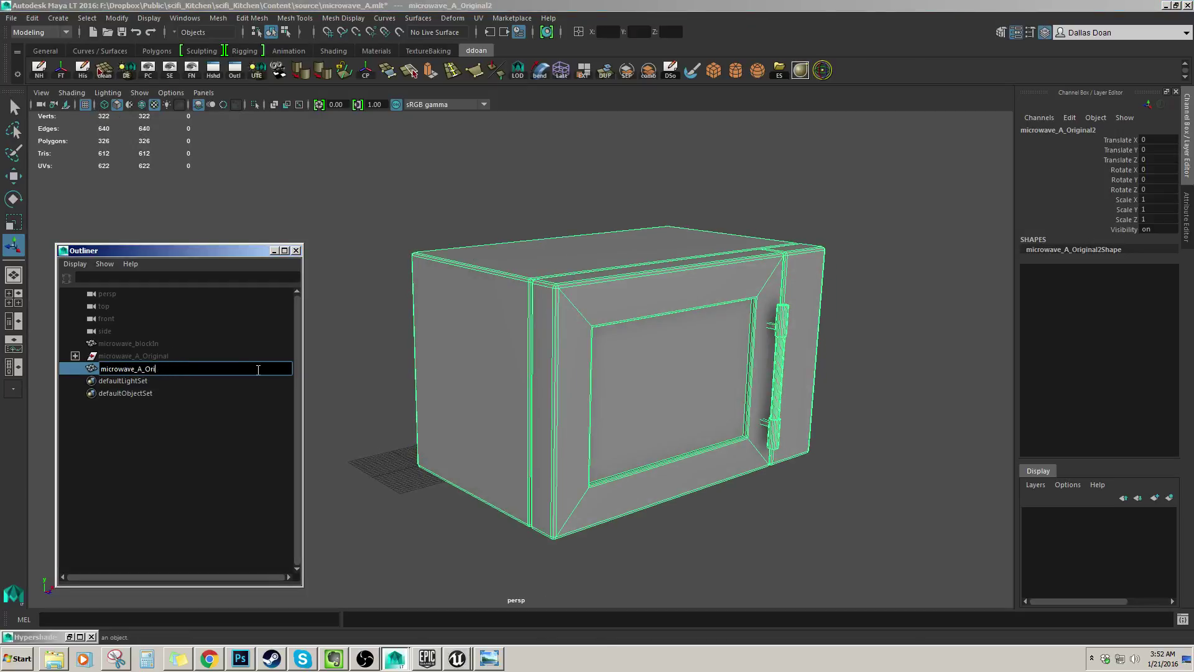
key(Return)
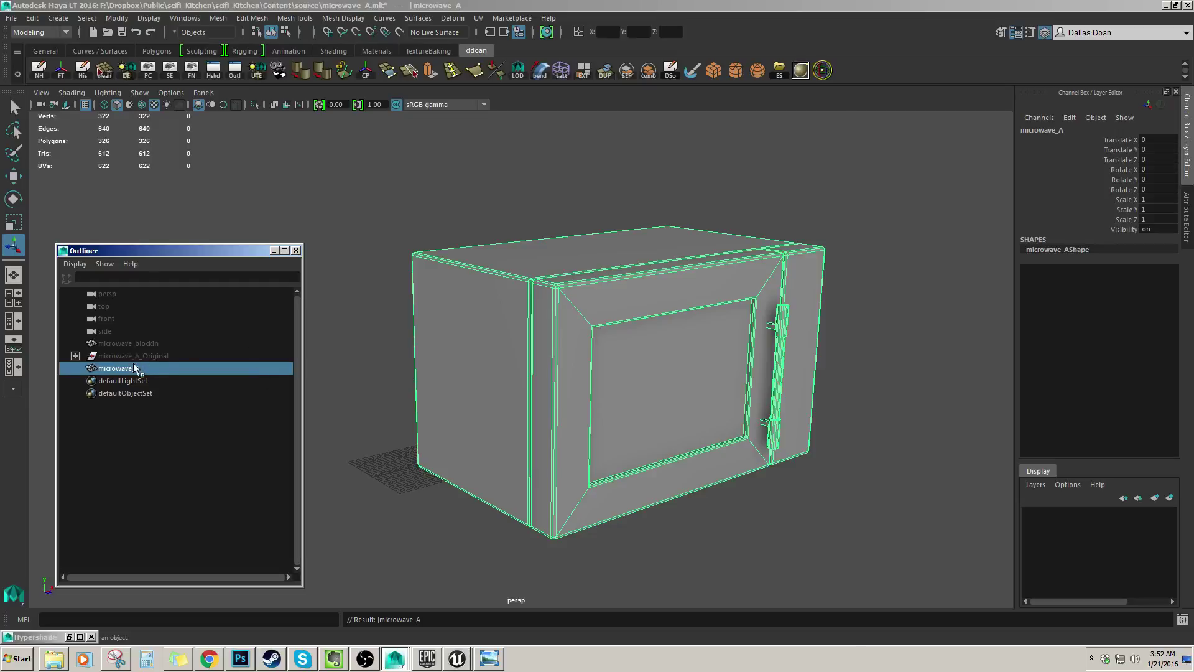
- Export the selected microwave_A as FBX to the project's Content/Props folder, overwriting microwave_A.fbx
click(11, 18)
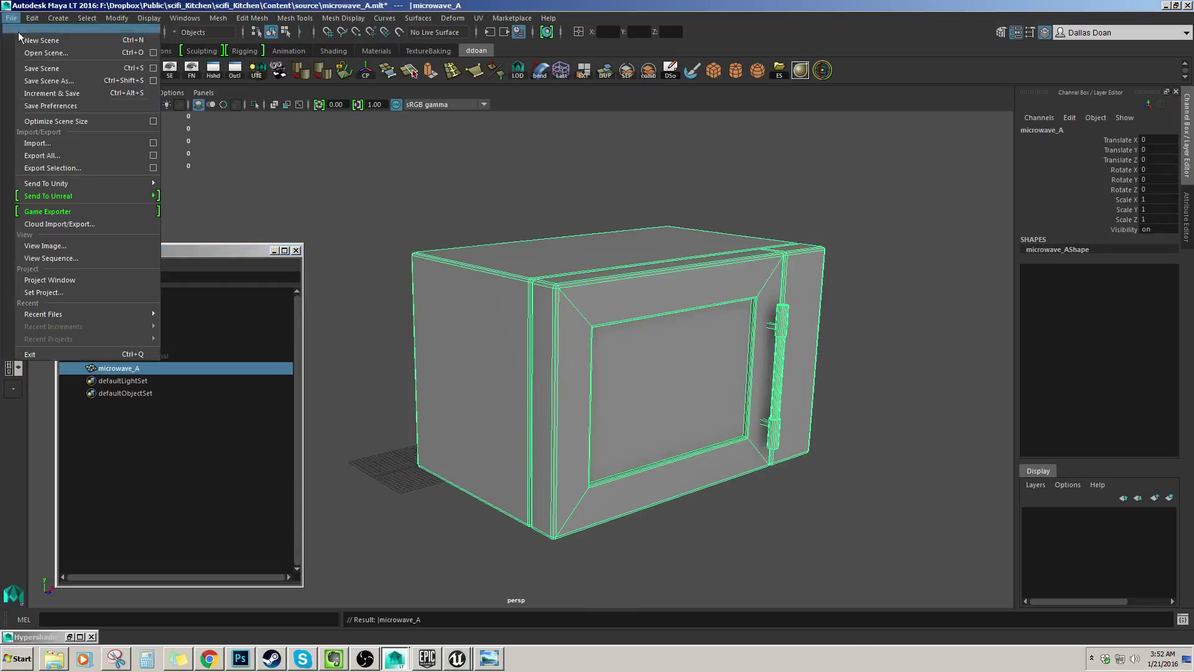
click(54, 165)
click(239, 280)
double_click(310, 243)
double_click(300, 273)
double_click(303, 273)
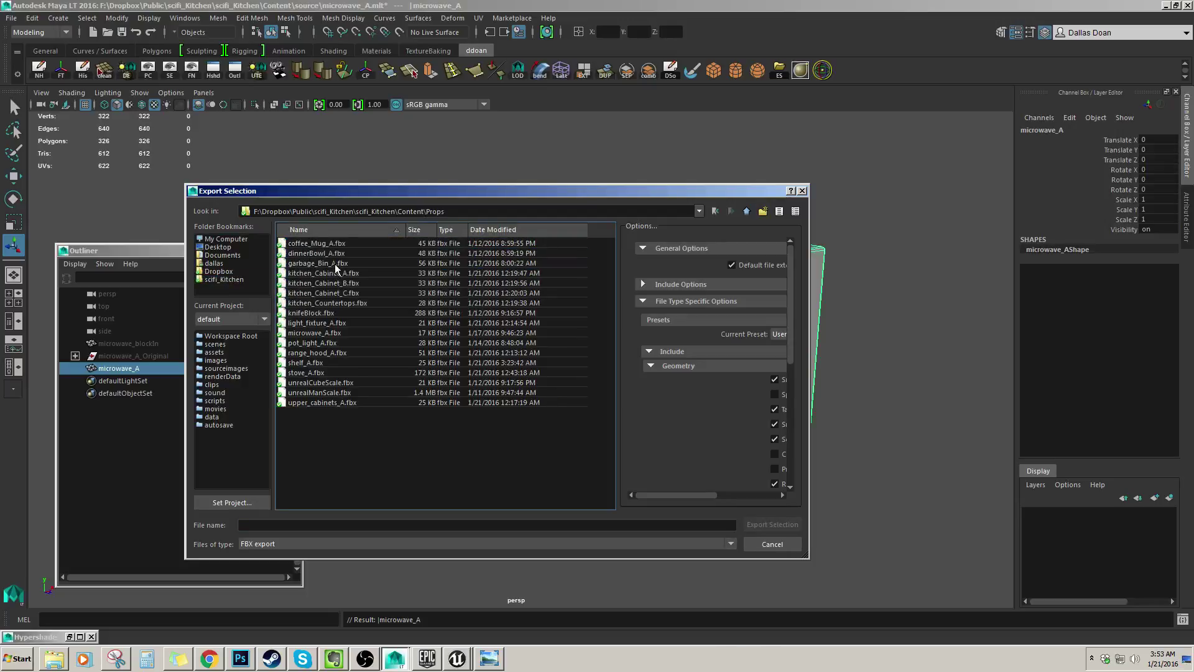
click(330, 244)
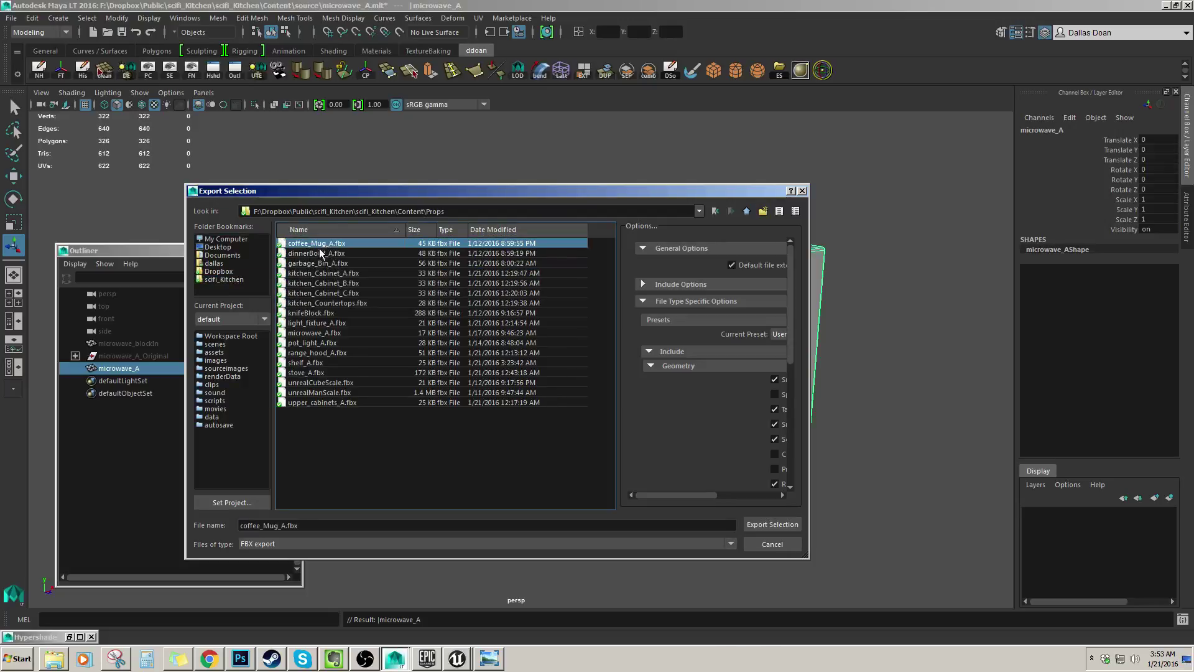
click(312, 334)
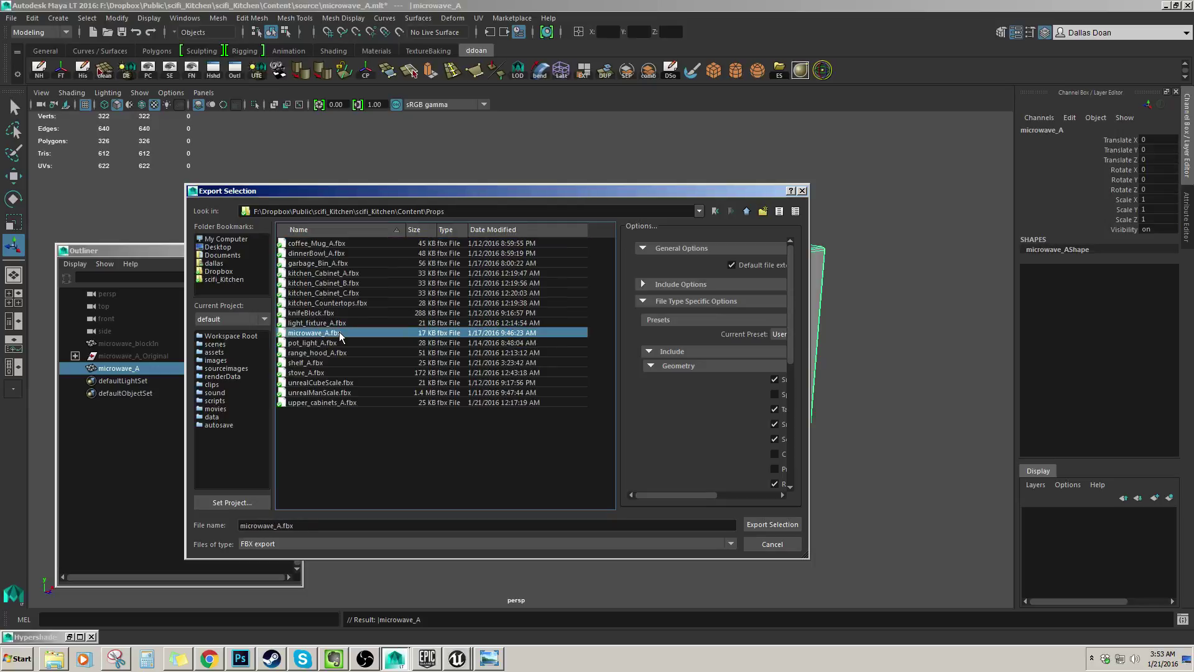
double_click(340, 336)
click(482, 390)
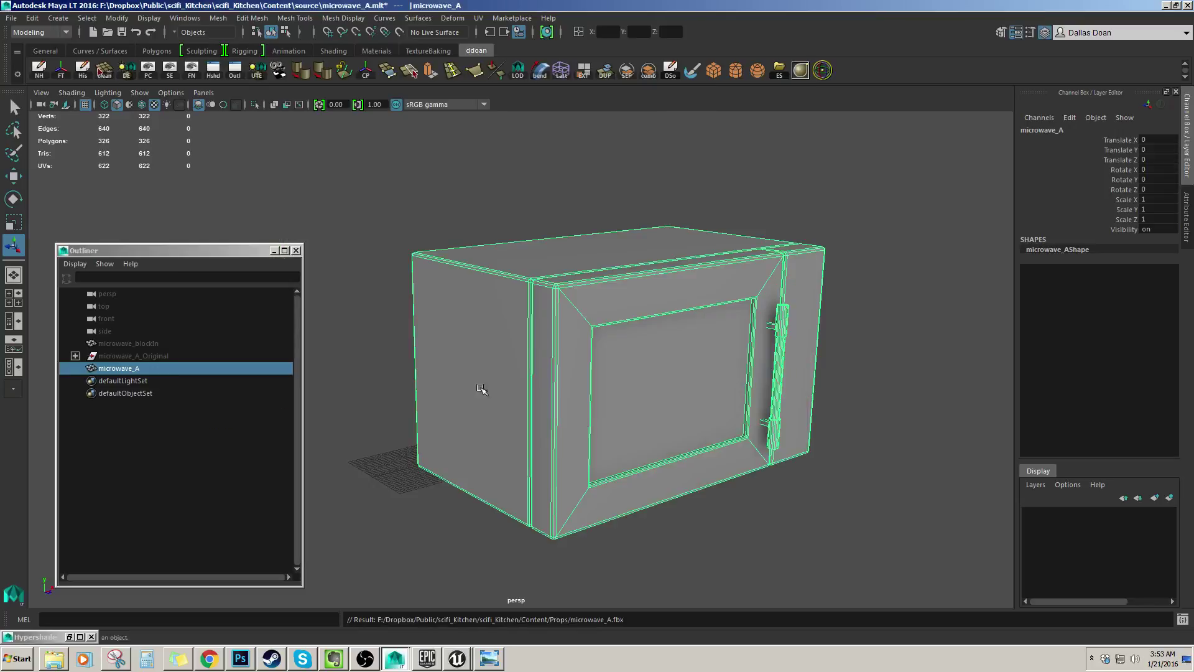
- Switch to Unreal Engine and select the microwave placeholder brush beside the window in the scifi_Kitchen level
click(390, 416)
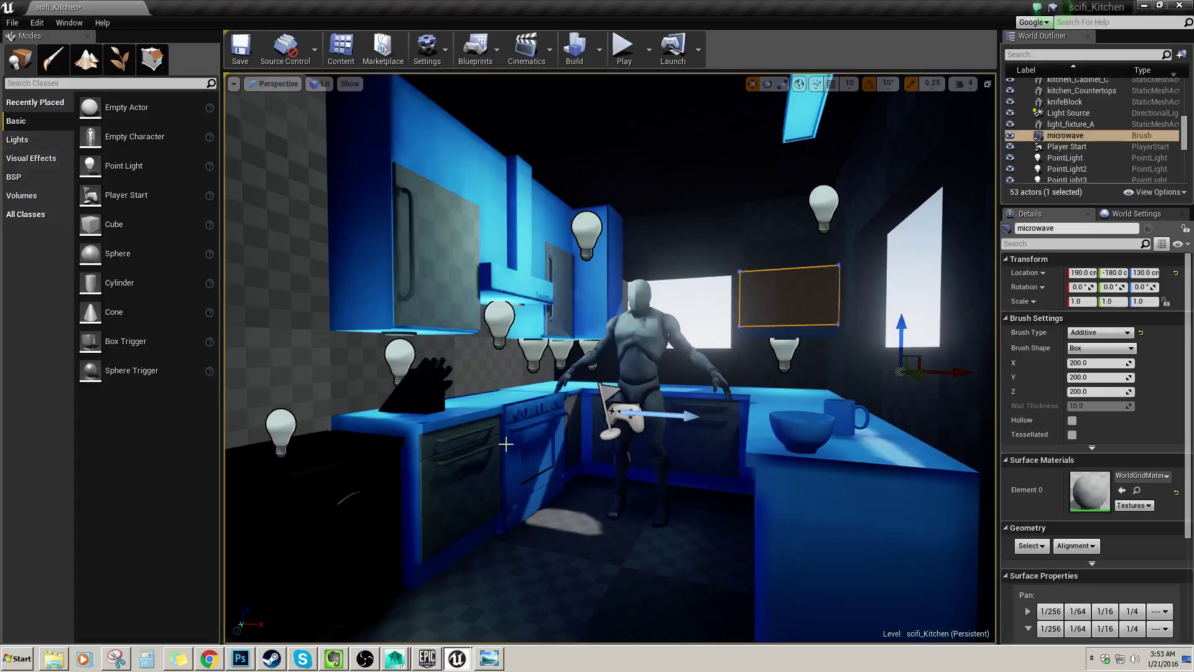
click(618, 354)
key(f)
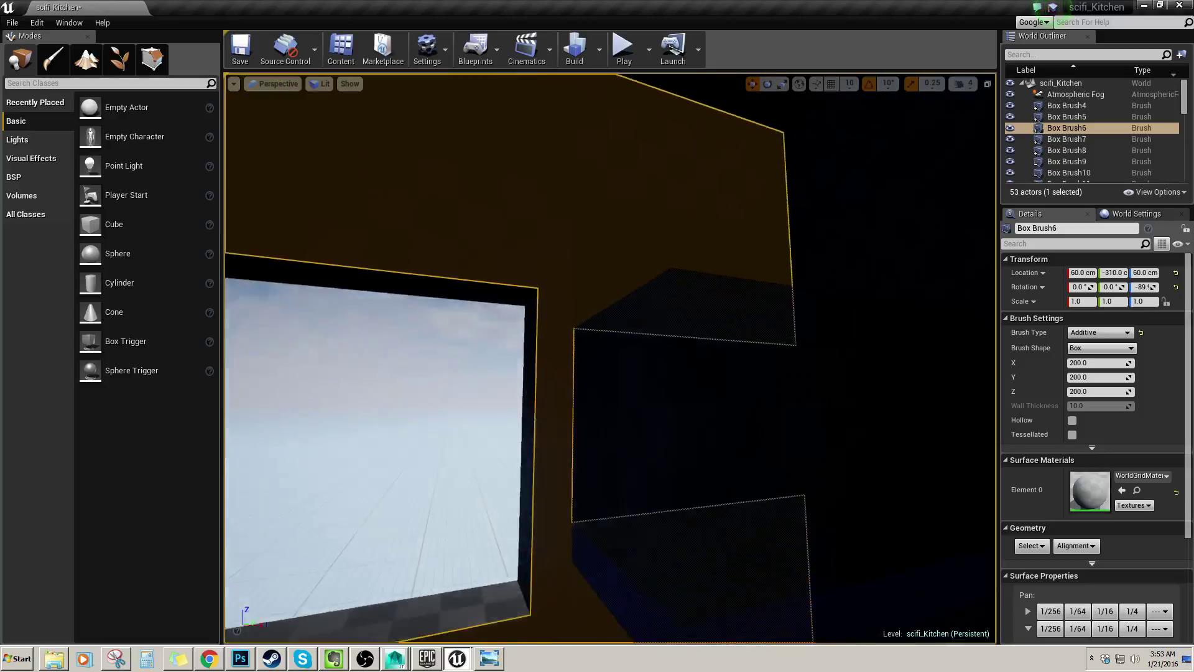
right_drag(558, 374, 558, 373)
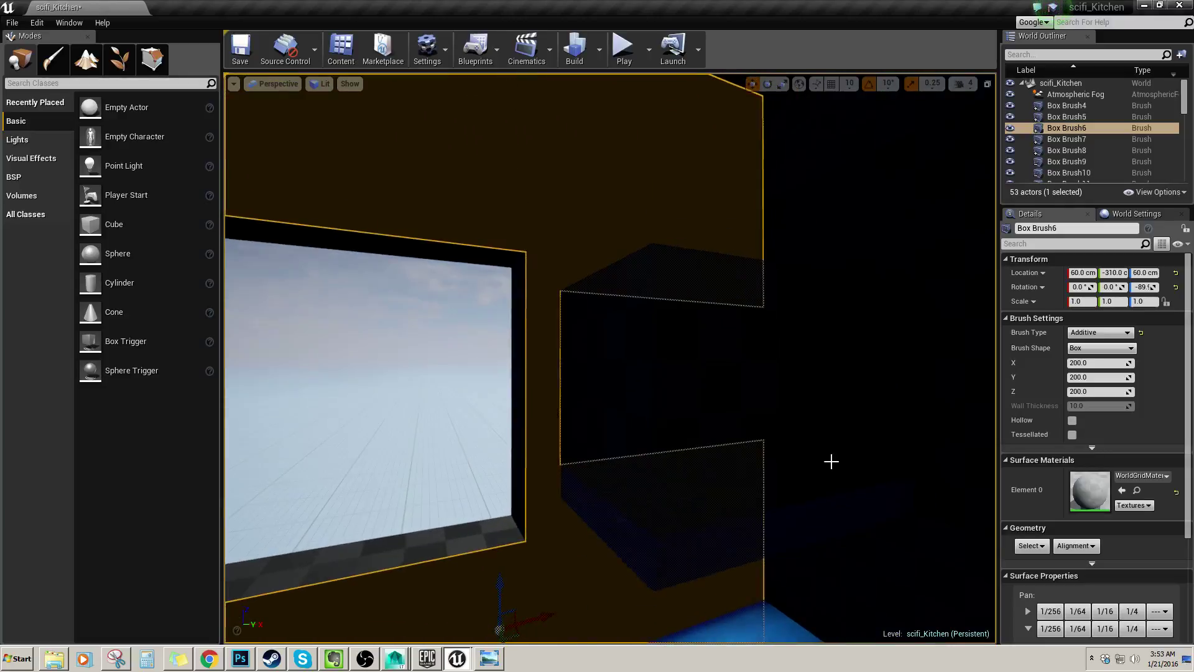
mouse_move(778, 461)
right_down()
mouse_move(799, 484)
mouse_move(795, 498)
right_up()
click(744, 411)
mouse_move(743, 395)
right_down()
mouse_move(744, 411)
mouse_move(701, 422)
mouse_move(695, 438)
right_up()
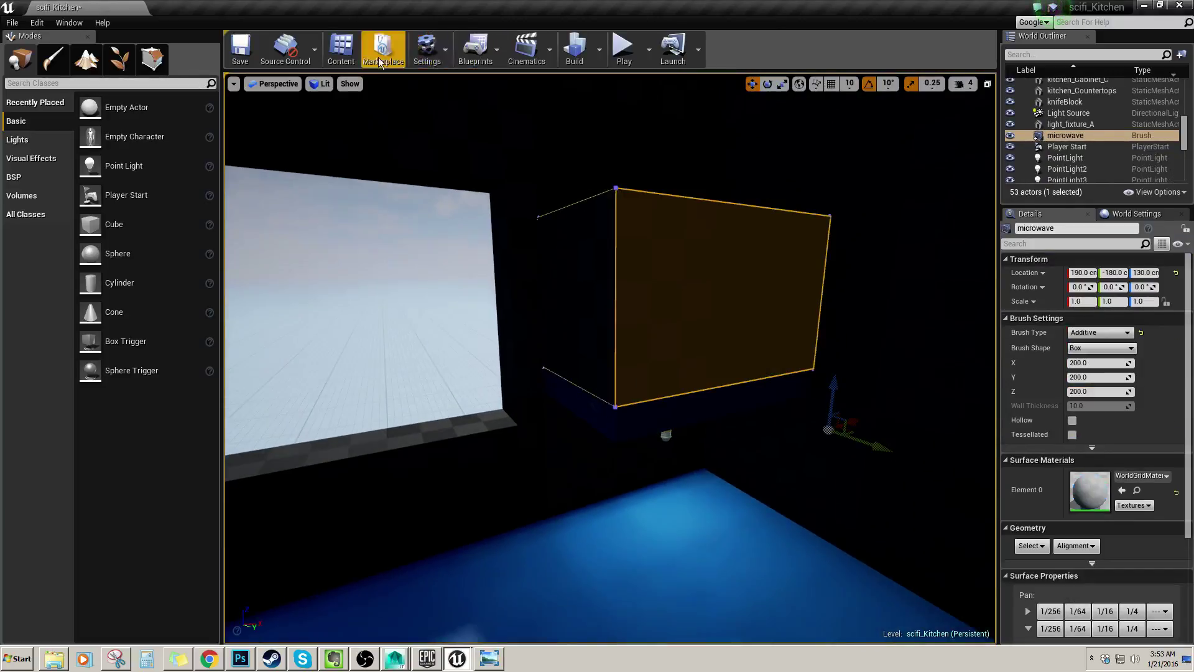
- Place the microwave_A mesh from the Props folder over the placeholder brush, at location 60, -210, 170 cm
click(341, 50)
click(83, 317)
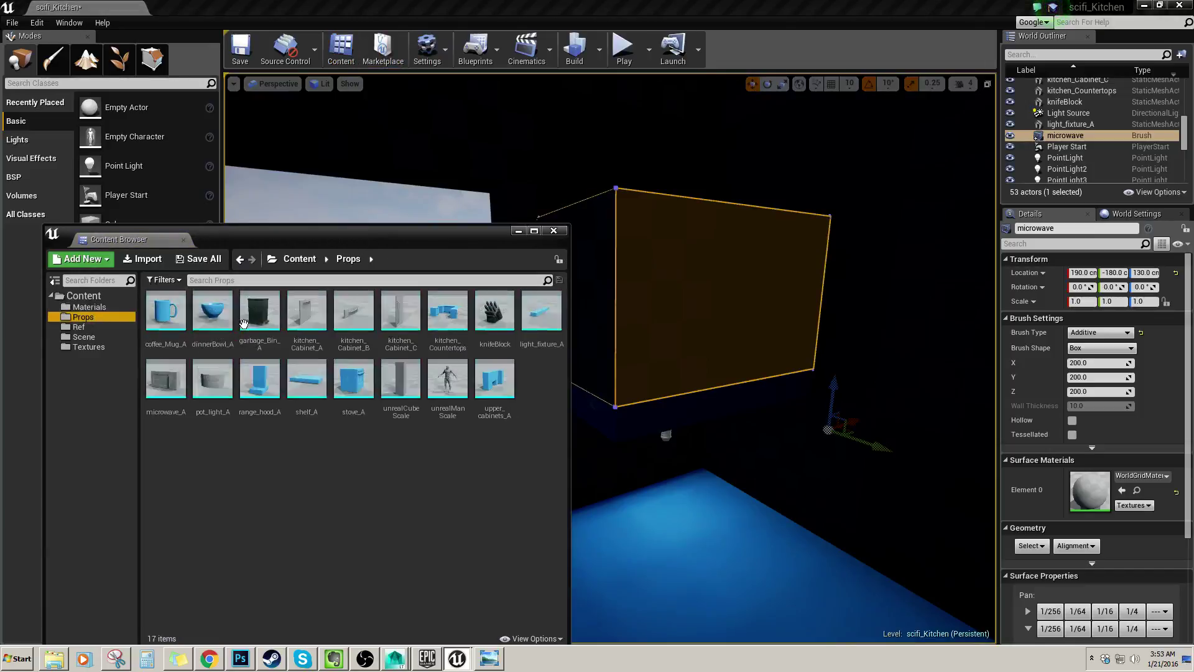
mouse_move(165, 377)
mouse_down()
mouse_move(744, 342)
mouse_move(621, 355)
mouse_move(620, 370)
mouse_up()
key(ctrl+z)
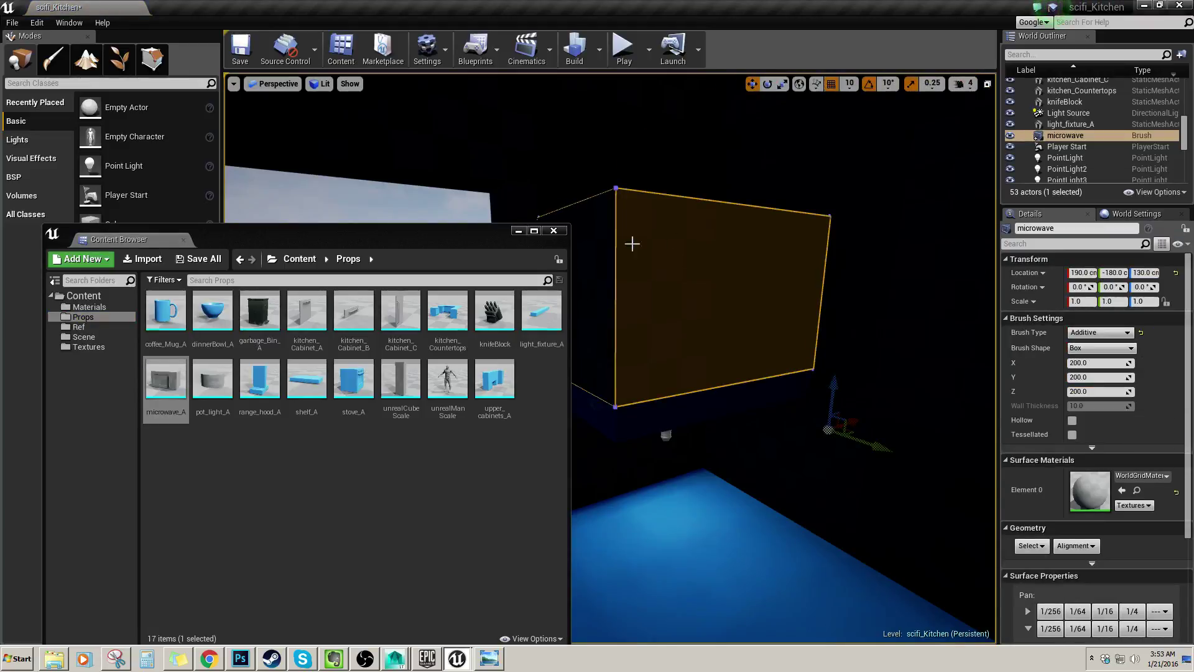
drag(166, 377, 614, 405)
key(f)
click(518, 231)
drag(749, 415, 490, 410)
alt+drag(631, 351, 624, 313)
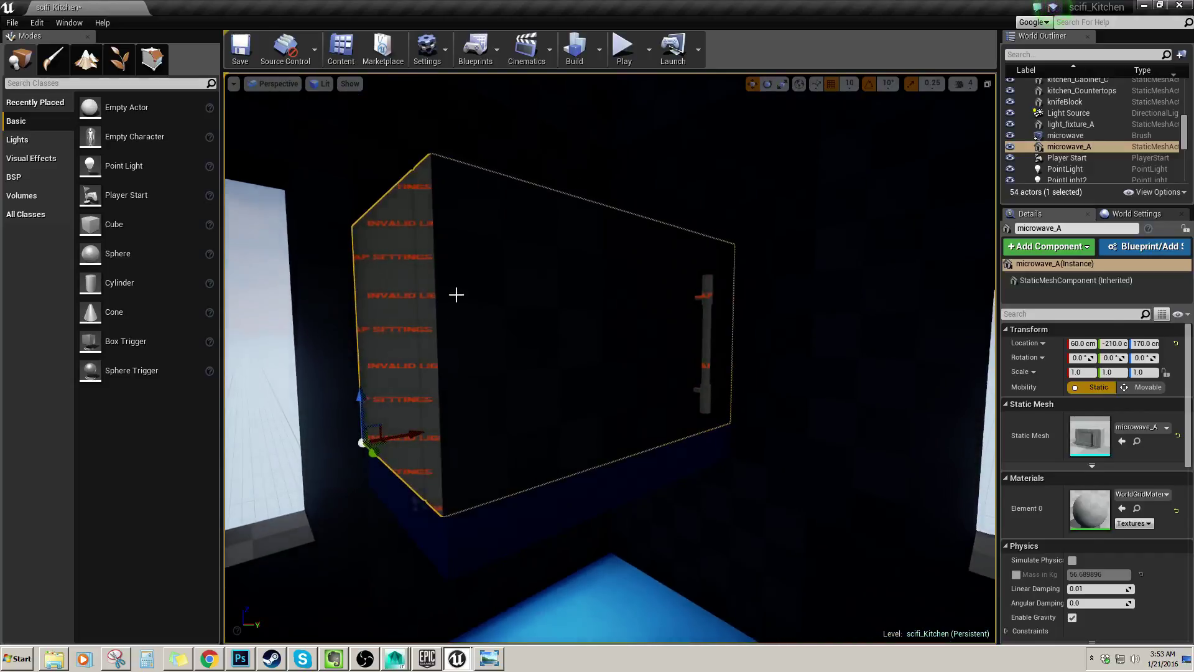
- Delete the microwave placeholder brush that overlaps the placed mesh
click(525, 313)
right_drag(525, 313, 478, 312)
key(Delete)
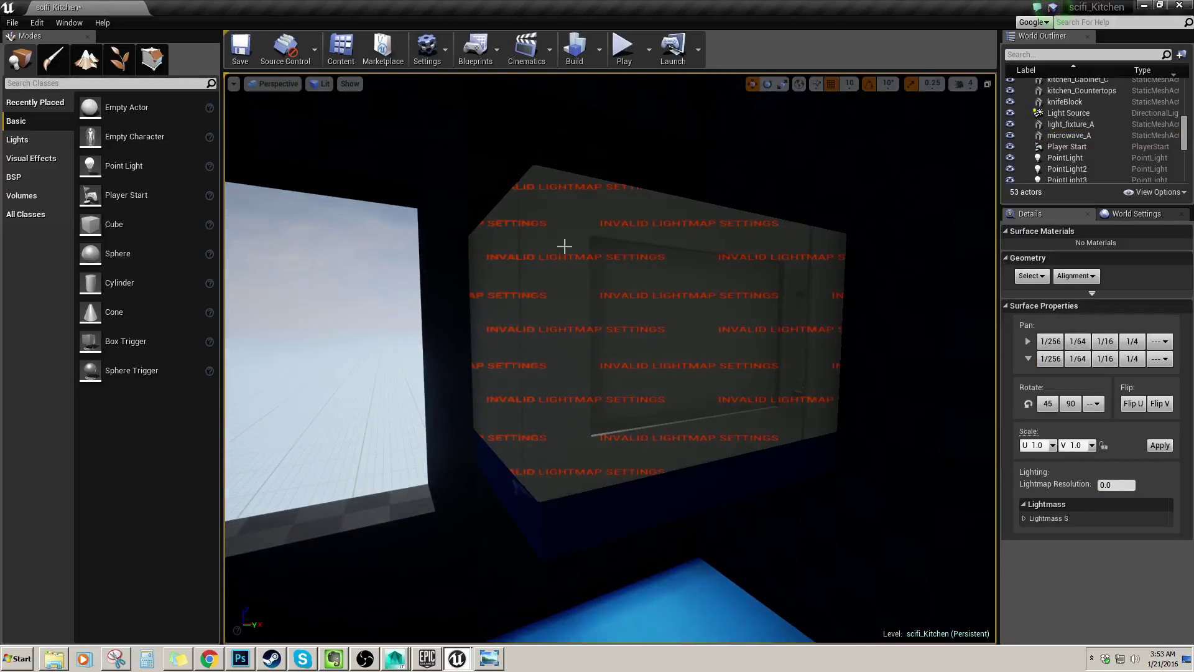
- Select the placed microwave_A and examine how it fits on the shelf and against the wall
key(s)
right_drag(564, 237, 597, 255)
key(w)
key(w)
click(645, 331)
key(d)
right_drag(611, 384, 576, 401)
key(d)
alt+drag(622, 480, 659, 458)
alt+drag(765, 457, 489, 413)
alt+drag(592, 385, 491, 382)
key(ctrl+z)
alt+drag(597, 381, 621, 366)
right_drag(688, 296, 680, 310)
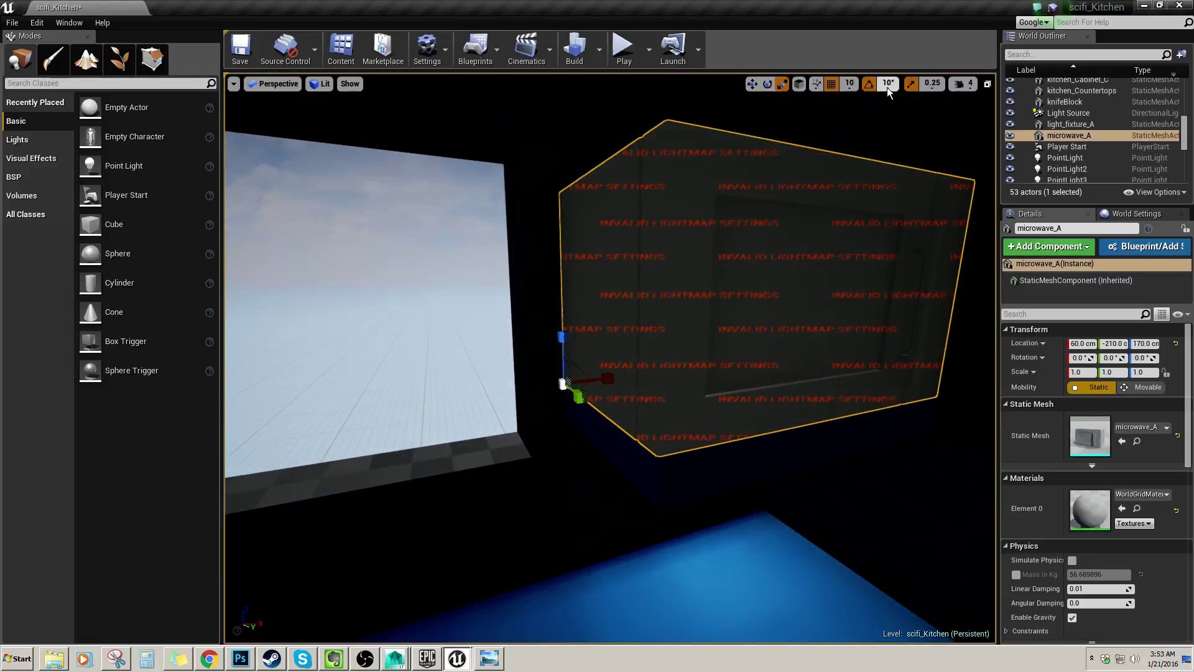
- Try scaling microwave_A in finer increments with the scale snap size set to 0.125
click(932, 85)
click(949, 153)
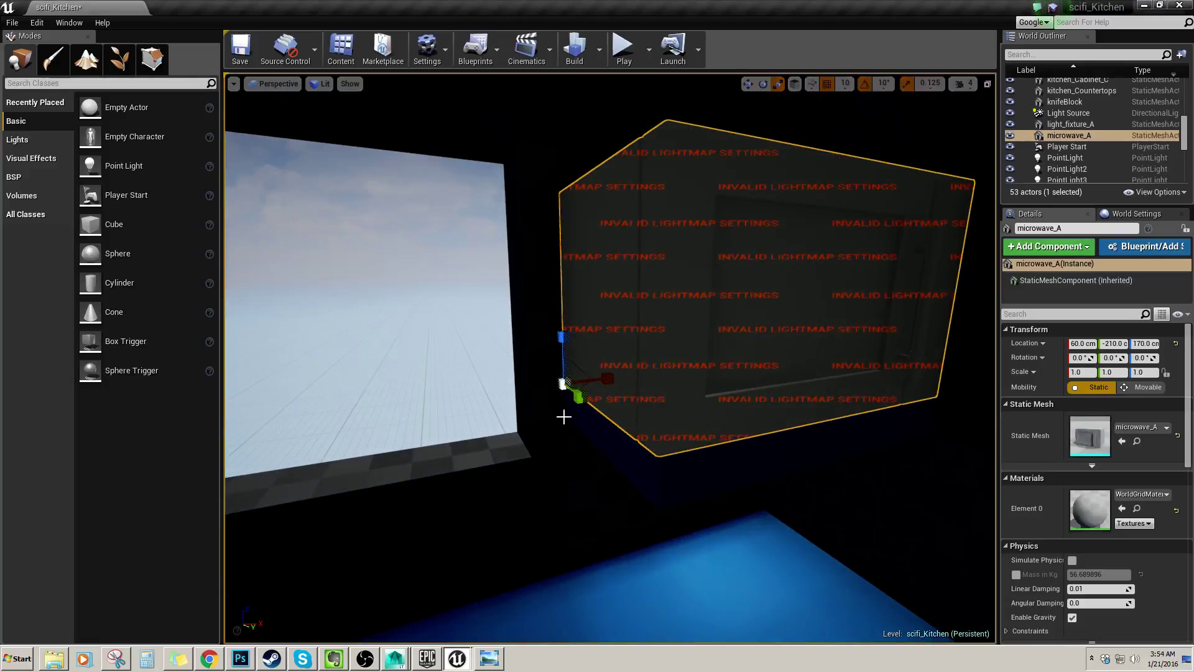
drag(563, 384, 550, 392)
key(w)
mouse_move(598, 354)
right_down()
mouse_move(535, 355)
mouse_move(578, 355)
right_up()
alt+drag(606, 351, 579, 374)
right_drag(579, 373, 625, 378)
key(a)
key(s)
key(w)
key(s)
key(w)
right_drag(523, 348, 490, 328)
key(s)
- Undo the scaling of microwave_A and set the scale snap size back to 0.25
key(ctrl+z)
key(ctrl+z)
key(a)
right_drag(733, 312, 739, 311)
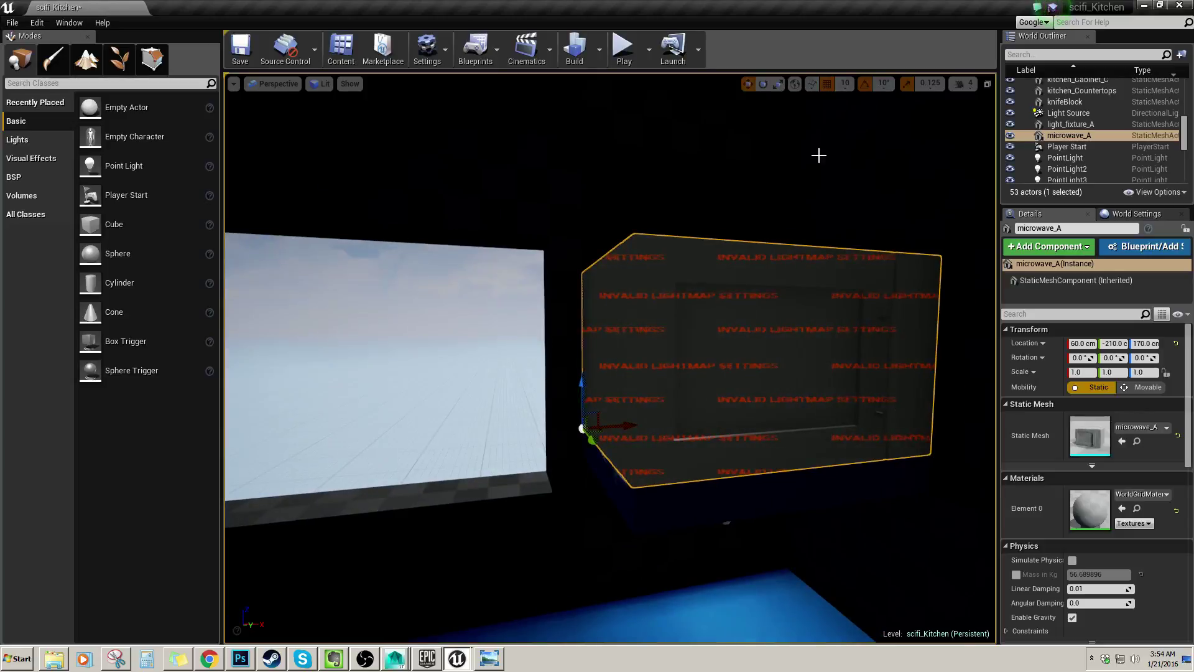
click(931, 83)
click(933, 144)
right_drag(757, 263, 757, 260)
key(d)
right_drag(606, 320, 607, 320)
key(a)
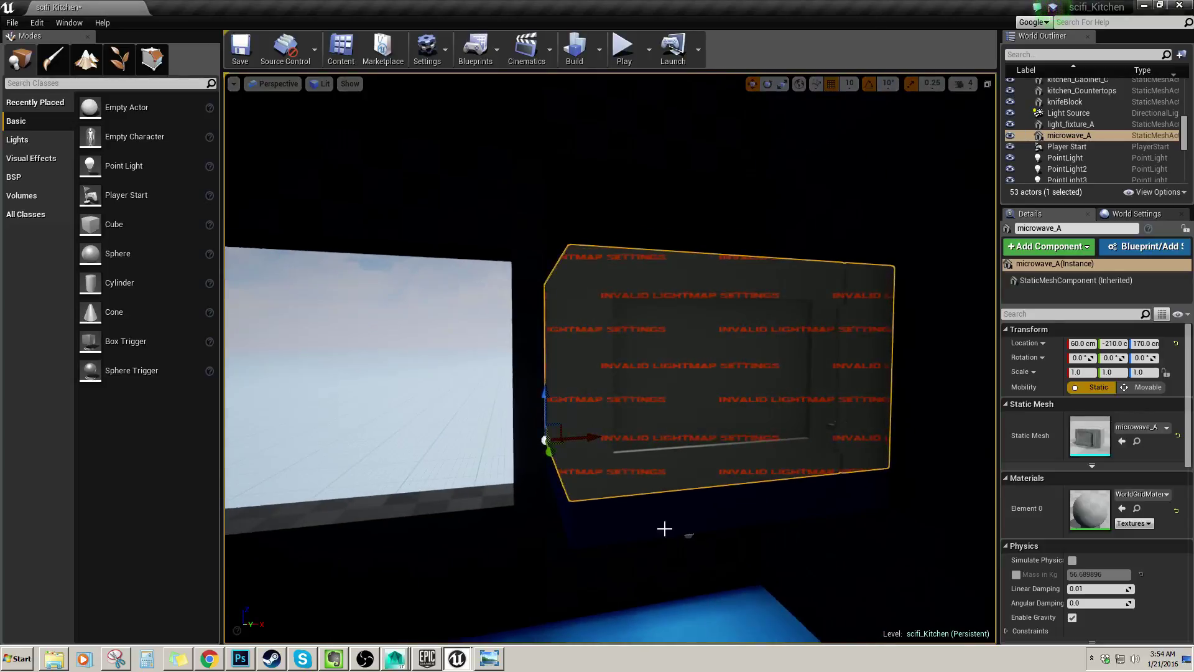
click(664, 530)
drag(632, 374, 628, 364)
click(626, 333)
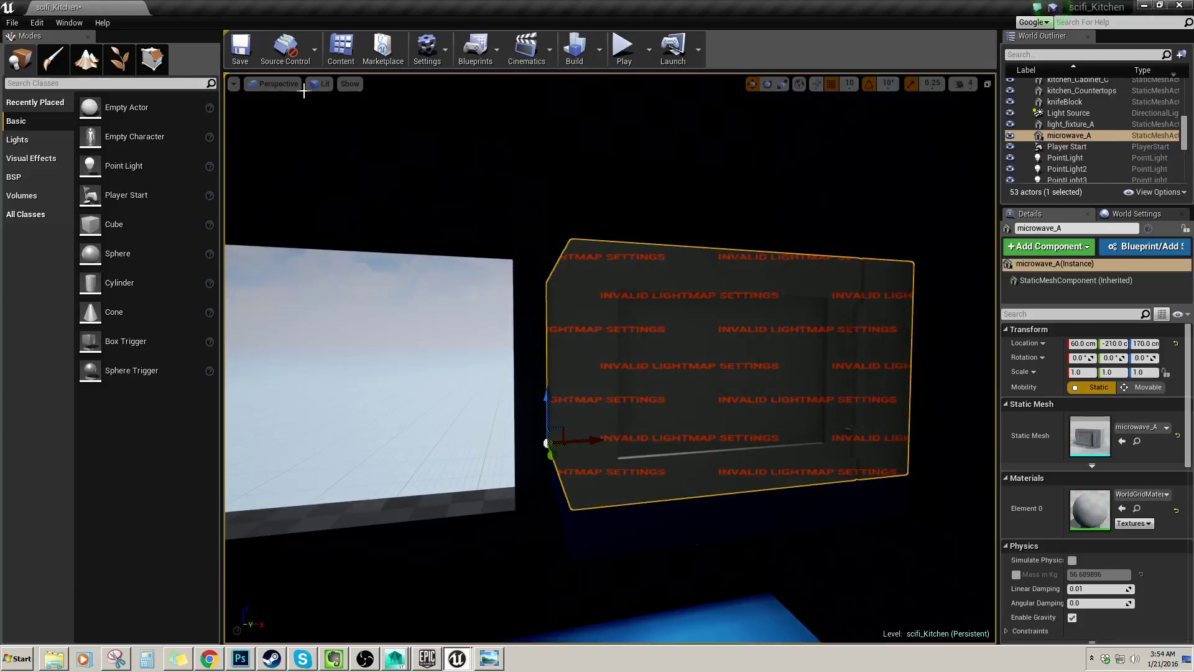
- Assign cup_Bowl_MAT to Element 0 of the microwave_A static mesh asset and save the asset
click(341, 50)
click(164, 382)
double_click(164, 382)
click(233, 236)
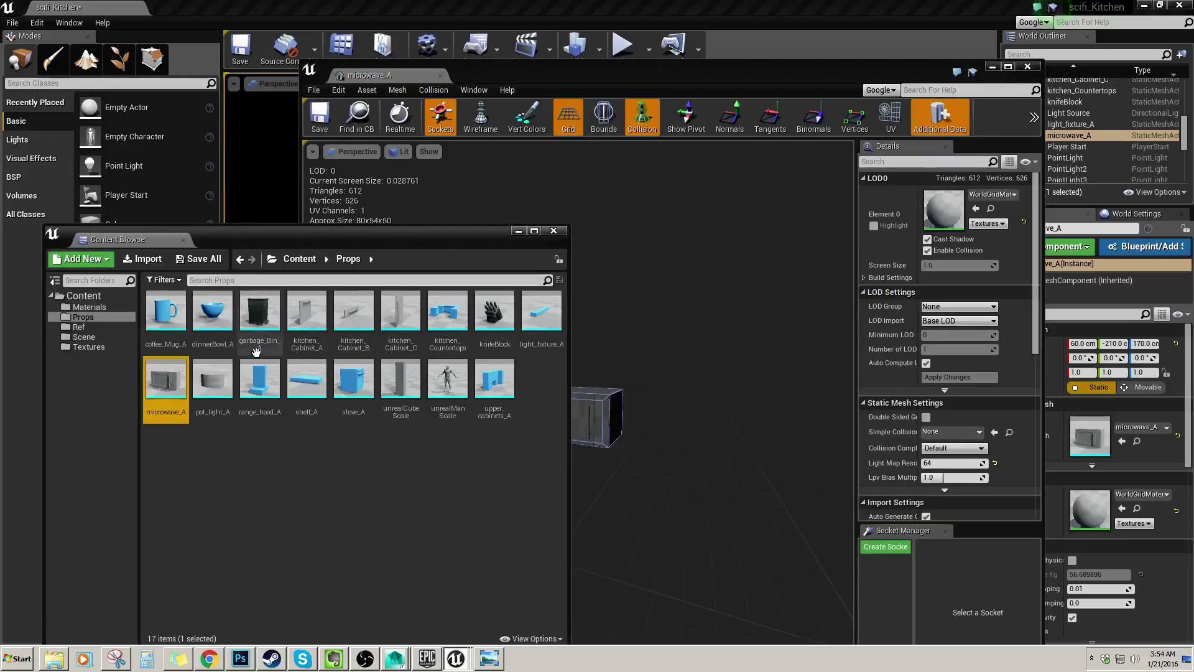
click(87, 306)
drag(164, 311, 944, 209)
click(322, 122)
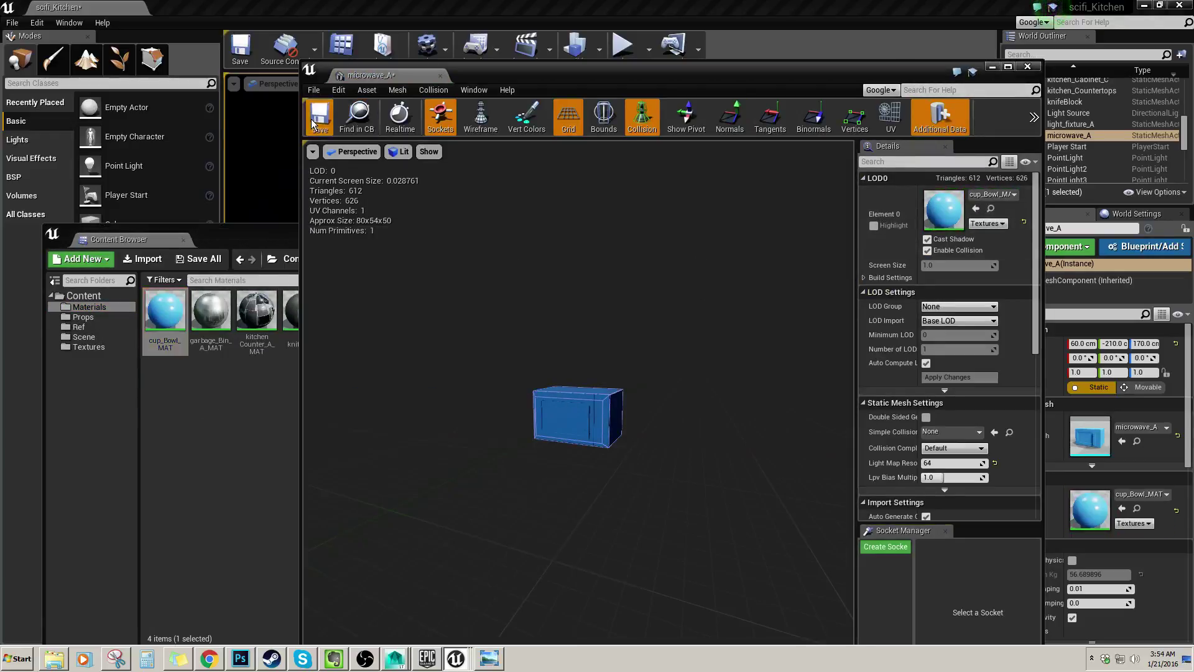
click(990, 68)
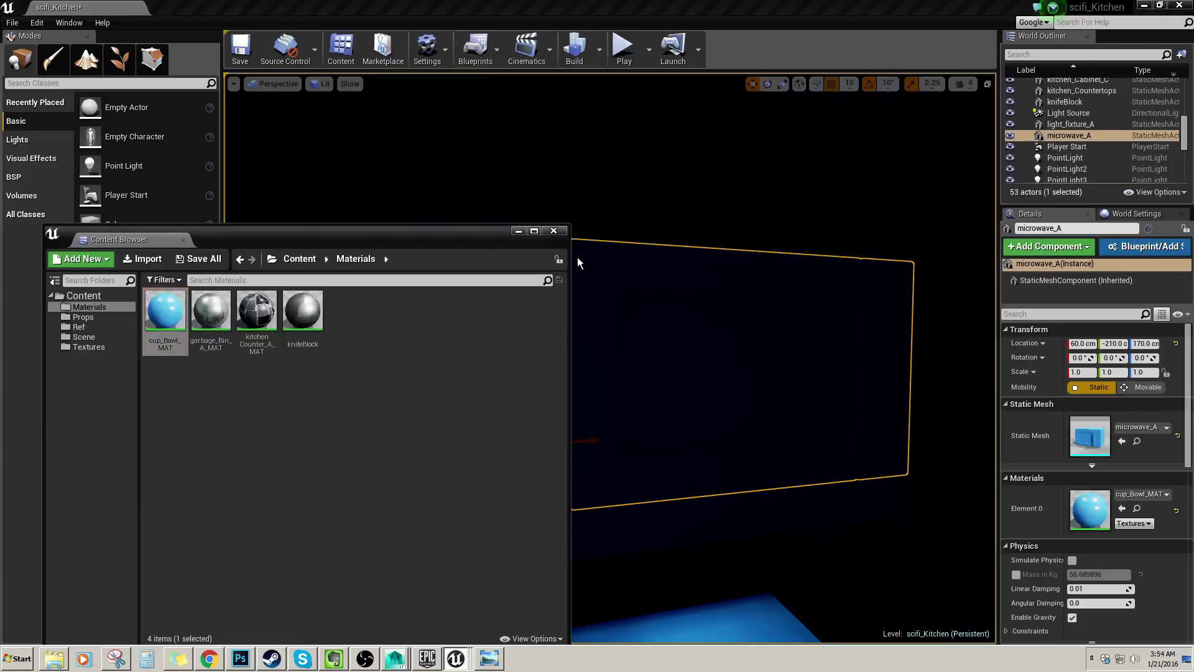
click(517, 232)
- Build the scifi_Kitchen level so its lighting includes the new microwave
right_drag(647, 305, 584, 367)
click(653, 314)
click(655, 318)
click(575, 50)
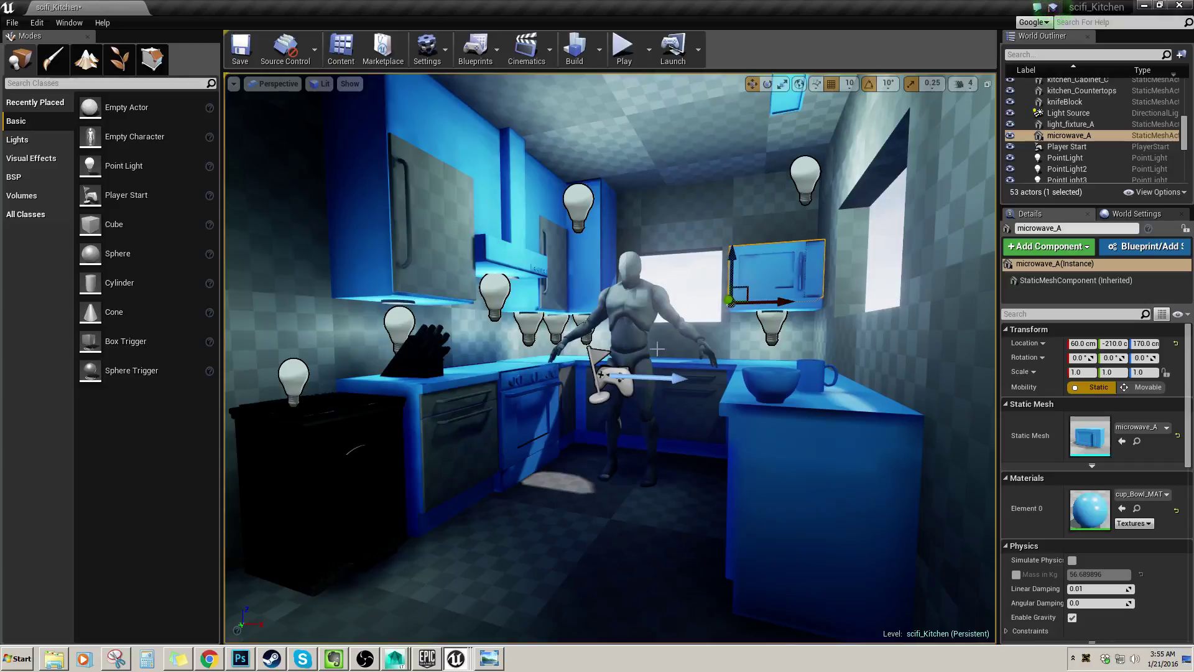
- Search the placeable actors for "reflection" and add a Sphere Reflection Capture to the middle of the kitchen
mouse_move(650, 365)
right_down()
mouse_move(647, 382)
mouse_move(617, 372)
mouse_move(637, 367)
right_up()
click(396, 456)
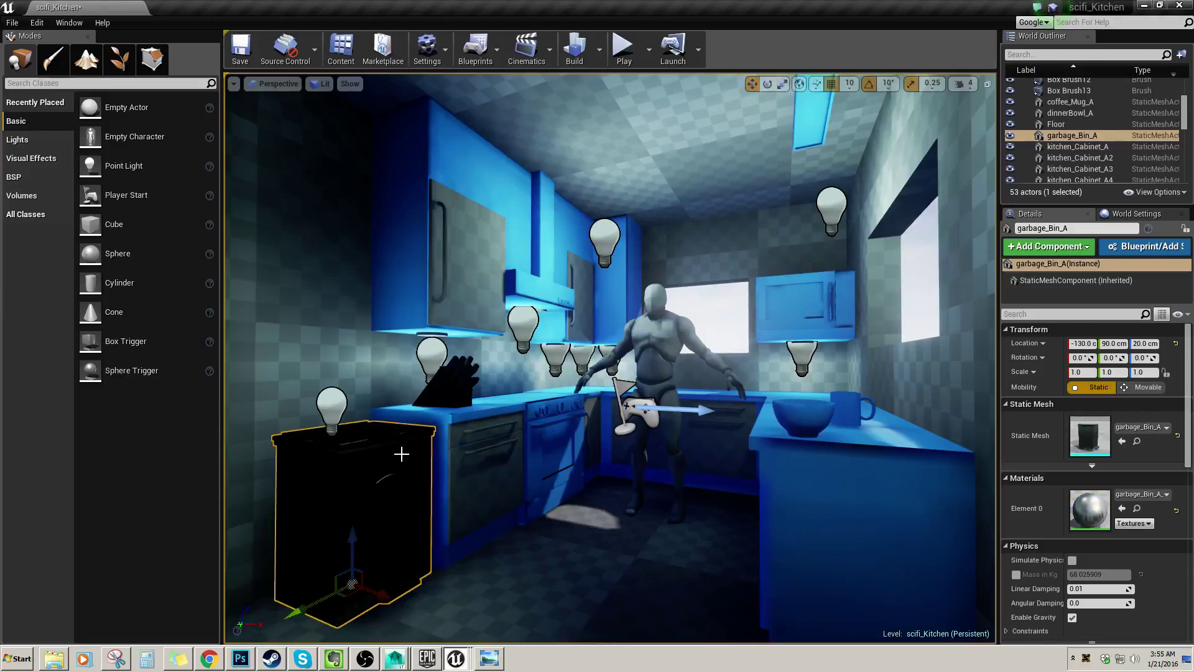
right_drag(415, 431, 421, 440)
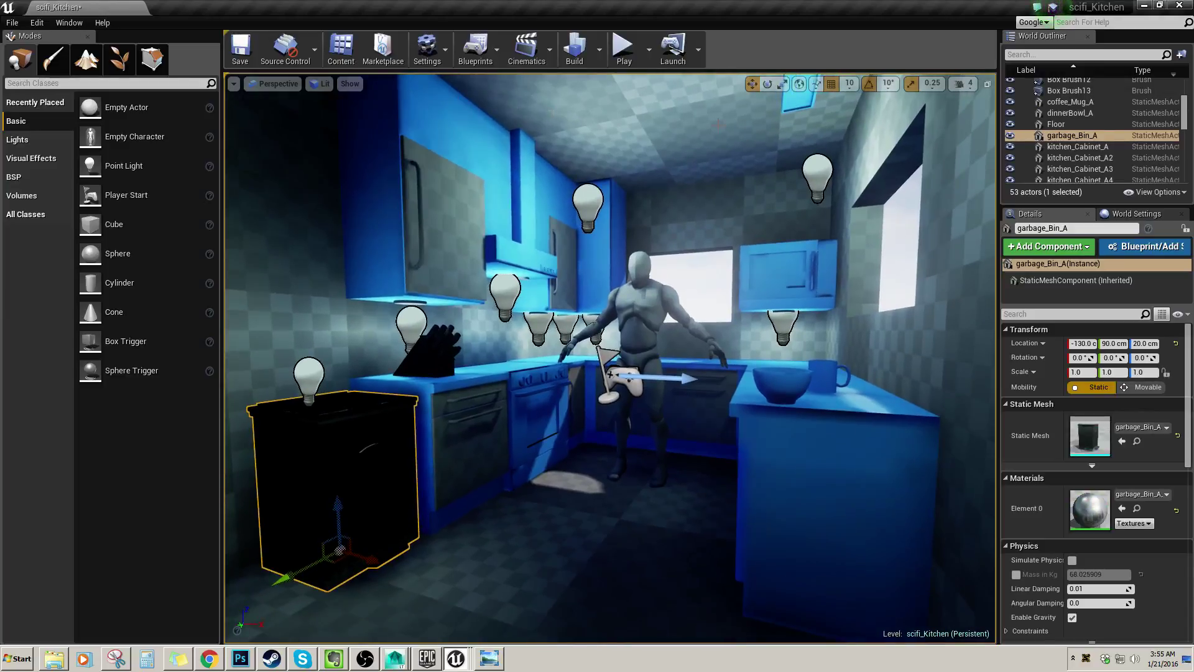
click(100, 83)
text(reflection)
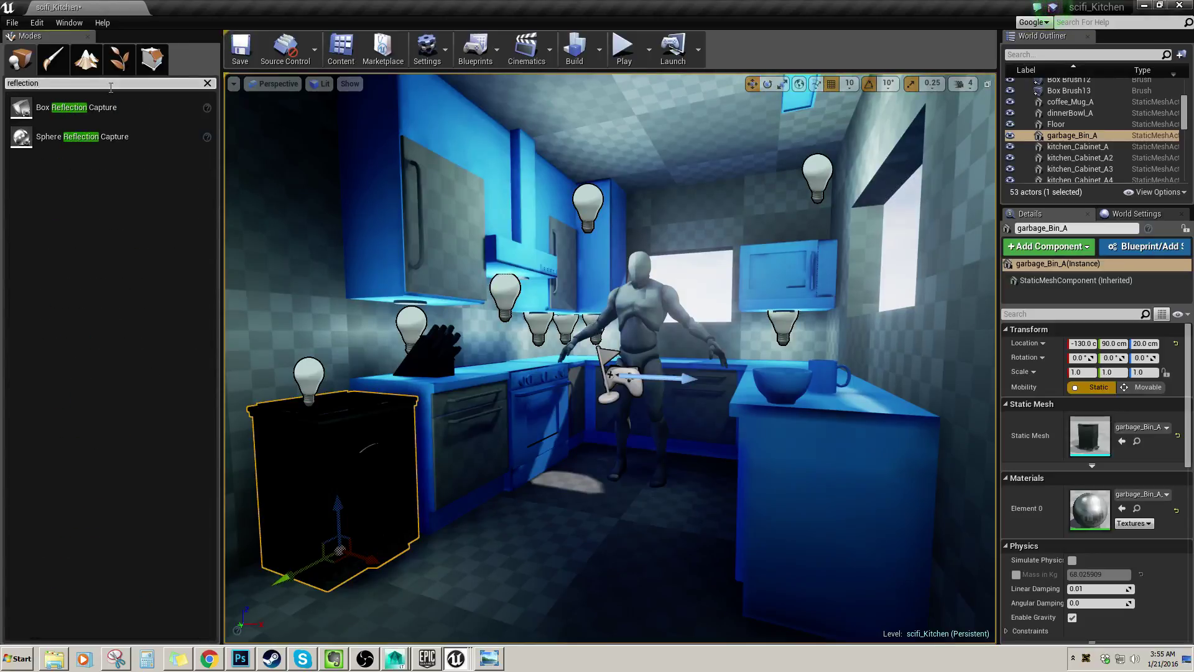
drag(116, 145, 587, 525)
- Move the sphere reflection capture to about X -10, Y -20, Z 160 cm, in the middle of the room
right_drag(600, 478, 576, 407)
drag(587, 256, 878, 277)
drag(611, 247, 678, 246)
key(s)
right_drag(678, 246, 634, 254)
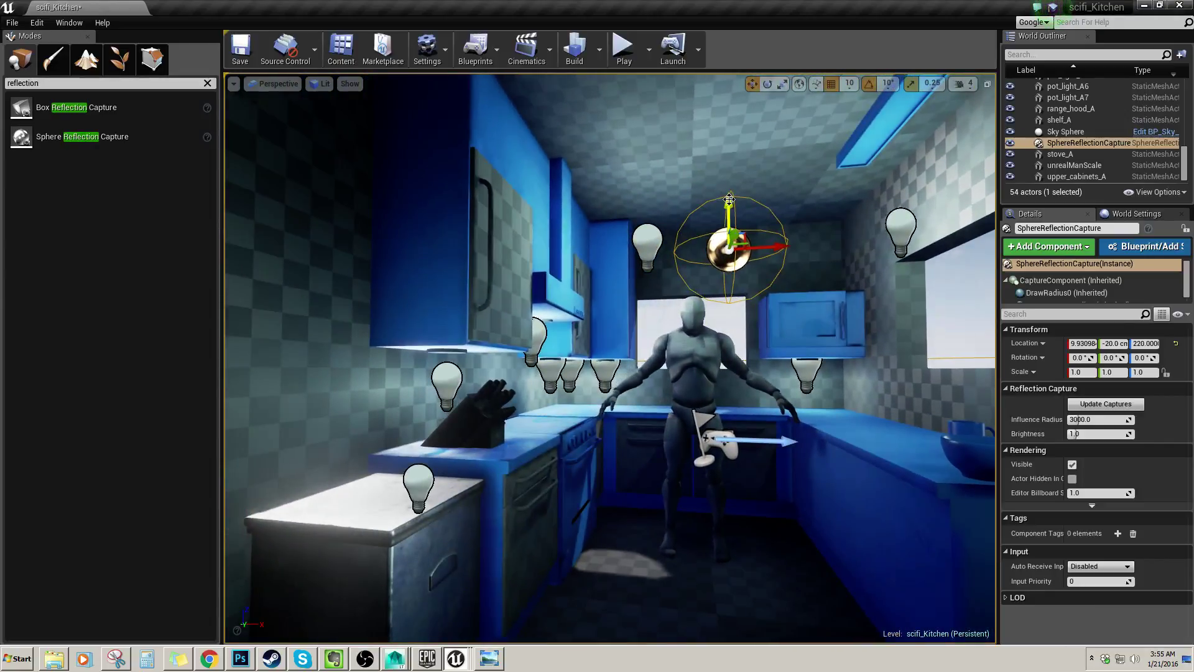
drag(729, 199, 726, 269)
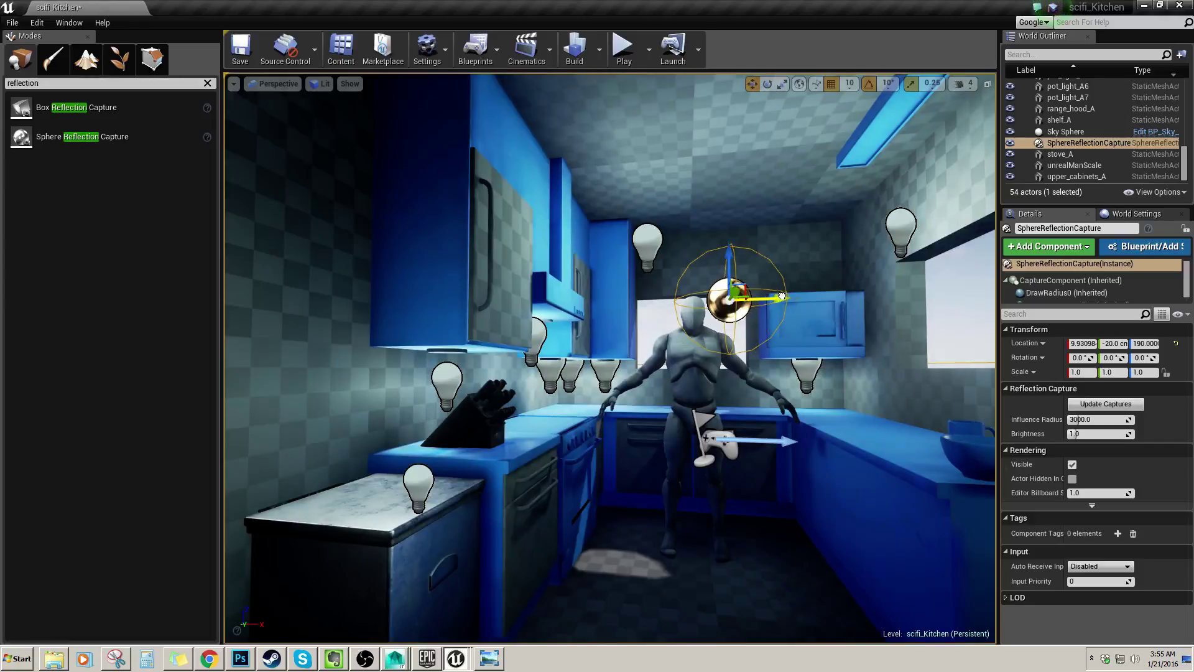
alt+drag(710, 236, 670, 268)
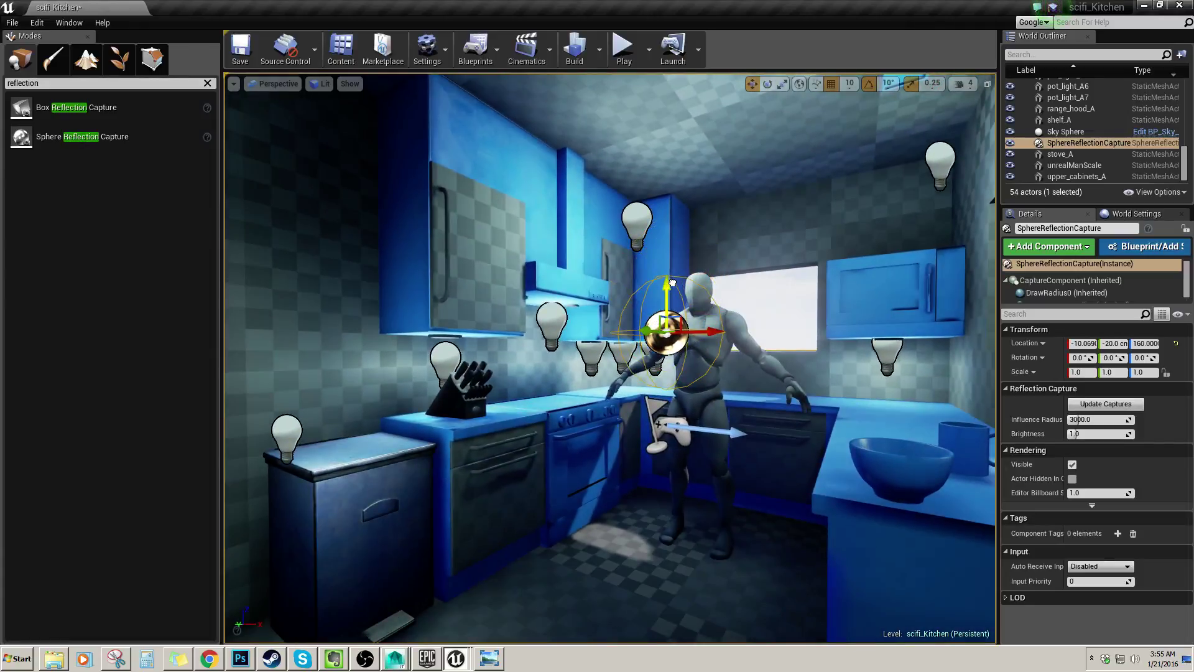
- Examine the reflections on the garbage bin, cabinets and counters from several viewpoints, and clear the actor search
right_drag(673, 283, 600, 233)
key(w)
key(s)
key(w)
key(w)
key(w)
key(s)
key(w)
right_drag(548, 298, 547, 299)
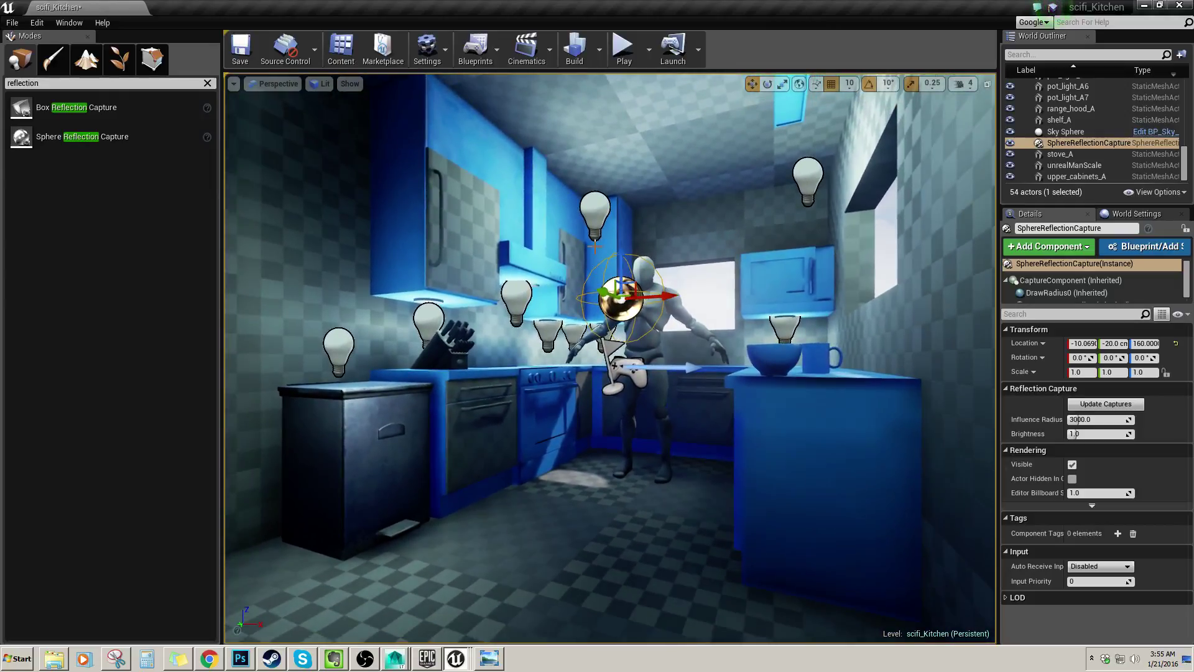
click(208, 84)
right_drag(527, 257, 528, 258)
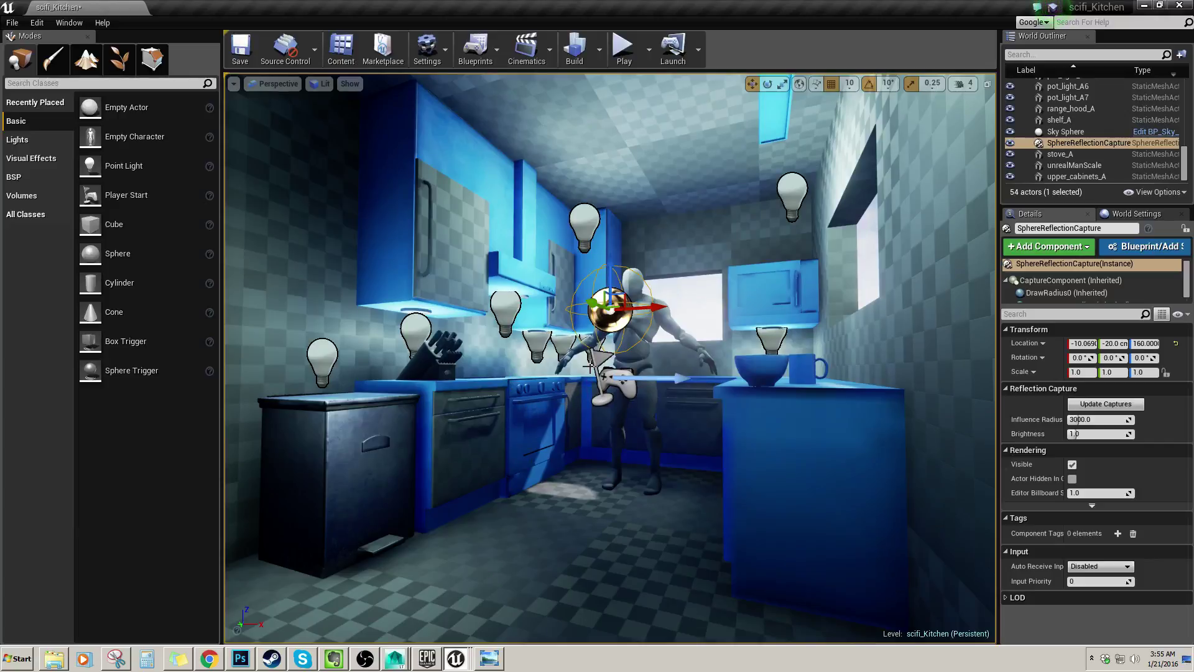
- Hide the unrealManScale mannequin in the kitchen and save the level
click(692, 294)
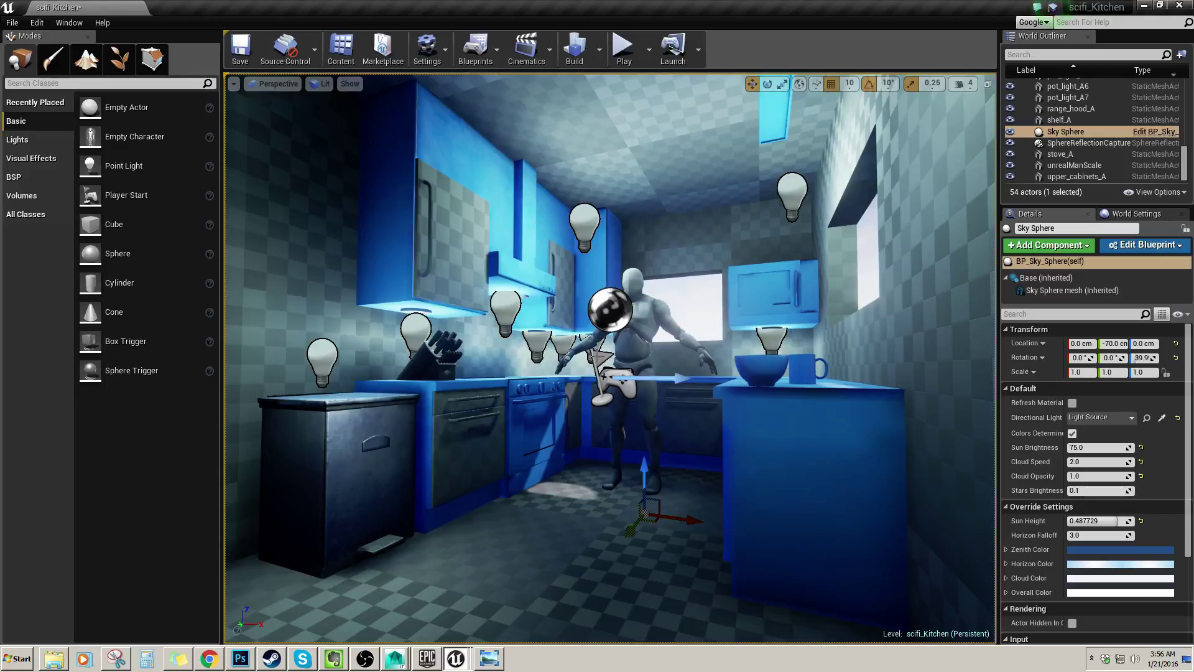
click(612, 316)
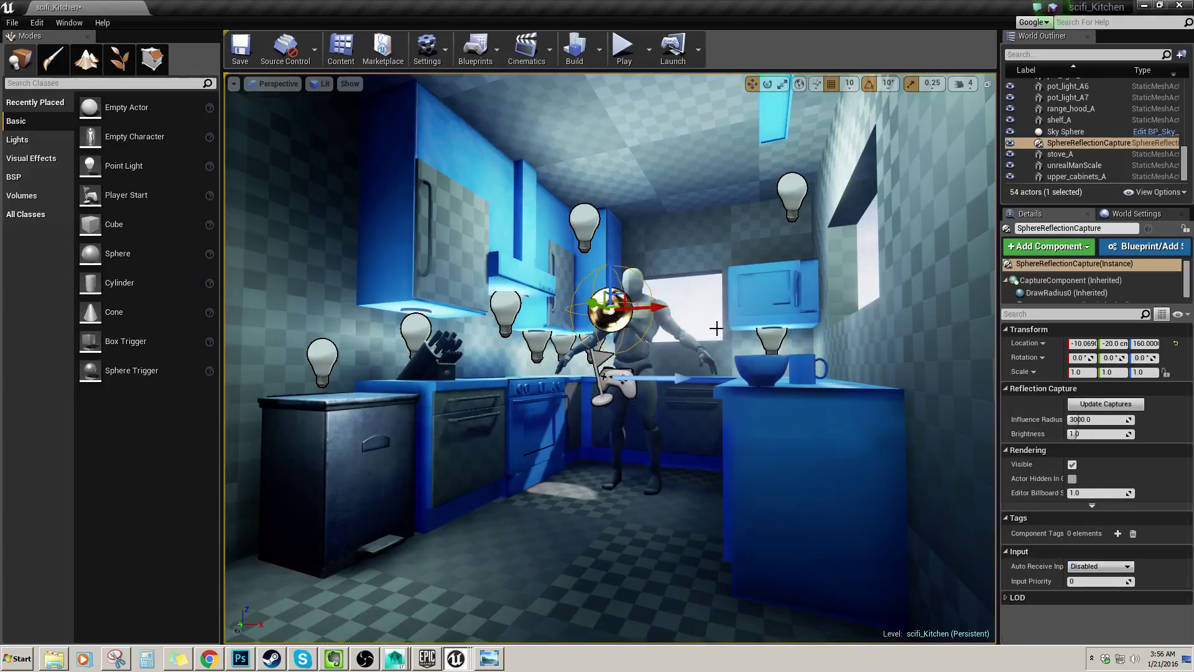
click(701, 306)
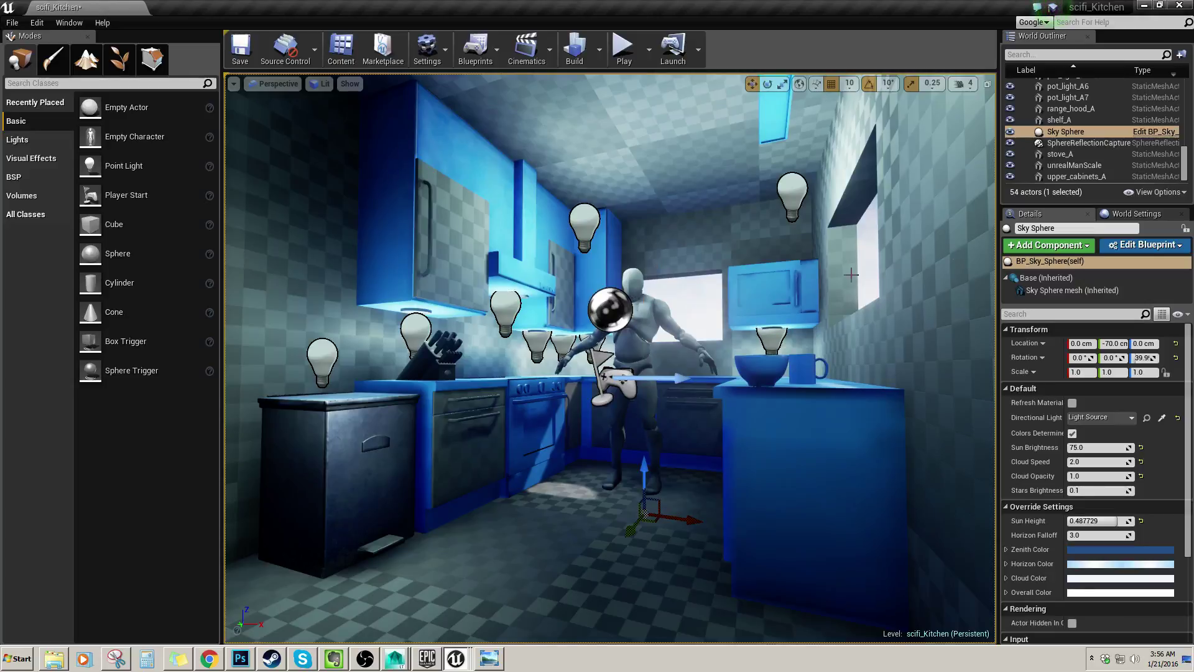
click(1010, 165)
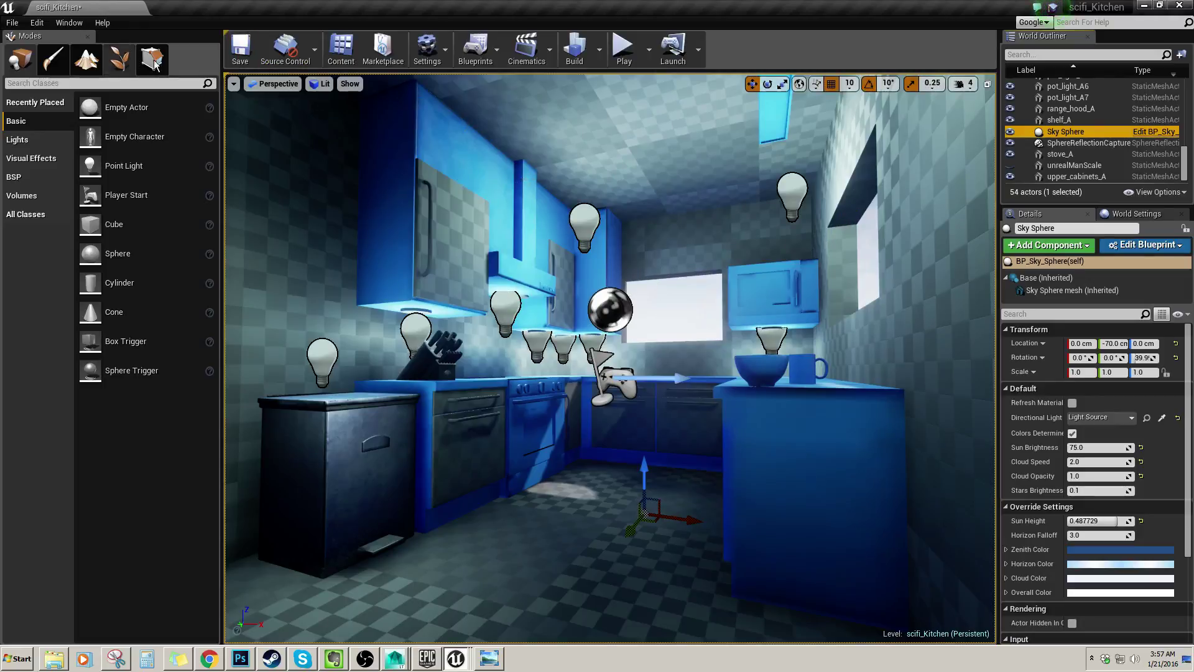
click(241, 50)
- Switch to the four-view layout and select Box Brush9, the subtractive brush of the side window above the counter
click(323, 146)
right_drag(641, 290, 684, 273)
key(w)
key(s)
right_drag(874, 147, 902, 118)
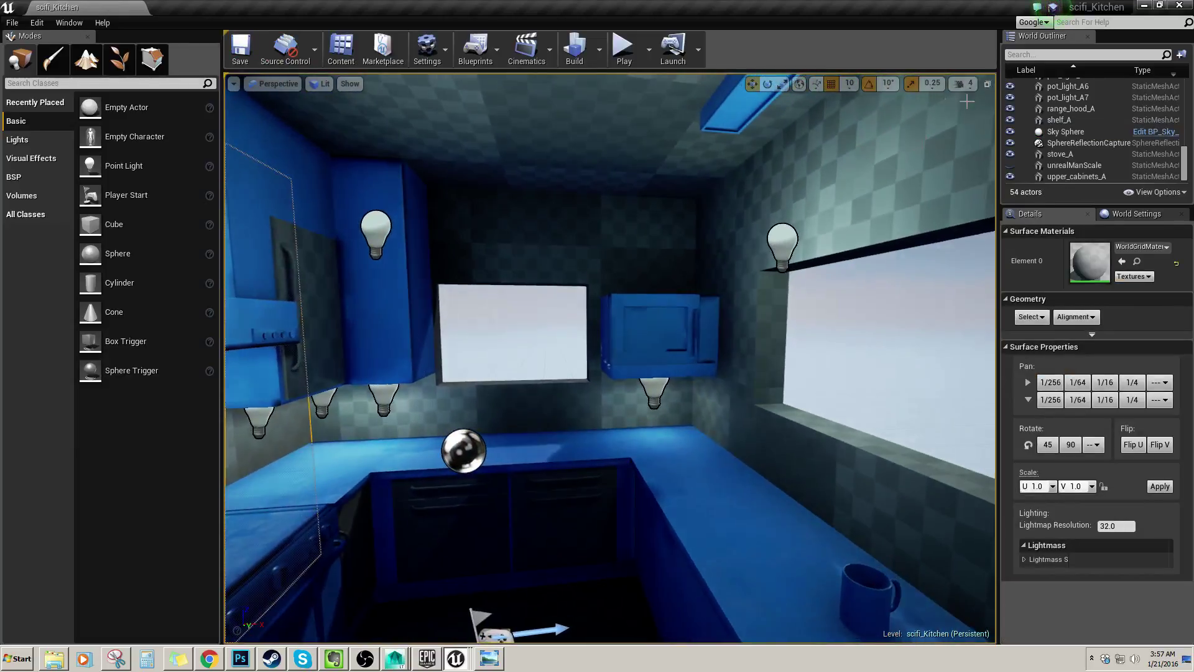
click(987, 84)
scroll(463, 246, down, 8)
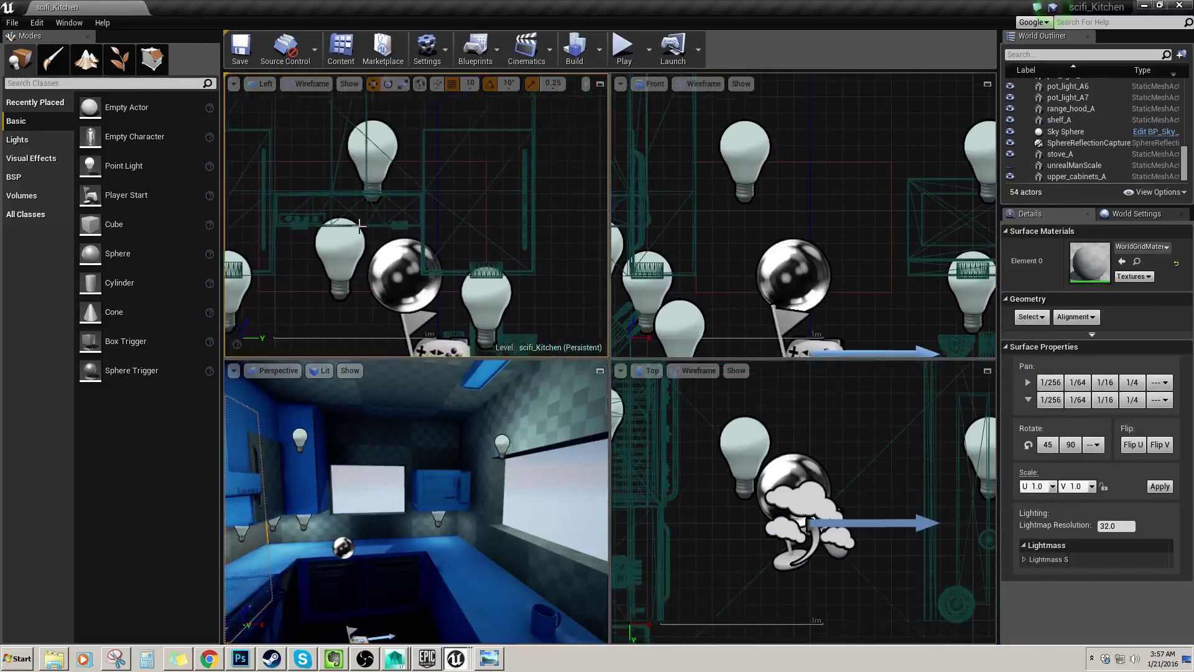
right_drag(518, 230, 414, 271)
mouse_move(719, 408)
right_down()
mouse_move(711, 497)
mouse_move(701, 472)
right_up()
click(877, 475)
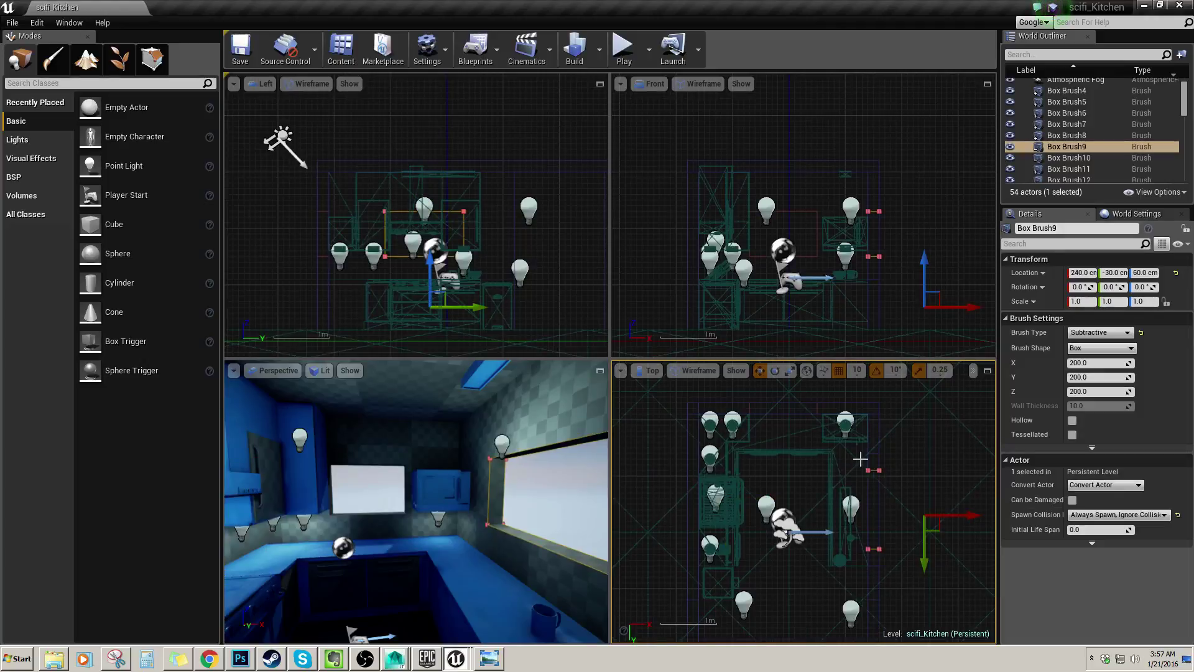
- In geometry editing mode, narrow the side window opening by moving the vertices at one end of Box Brush9 inward
scroll(897, 480, up, 2)
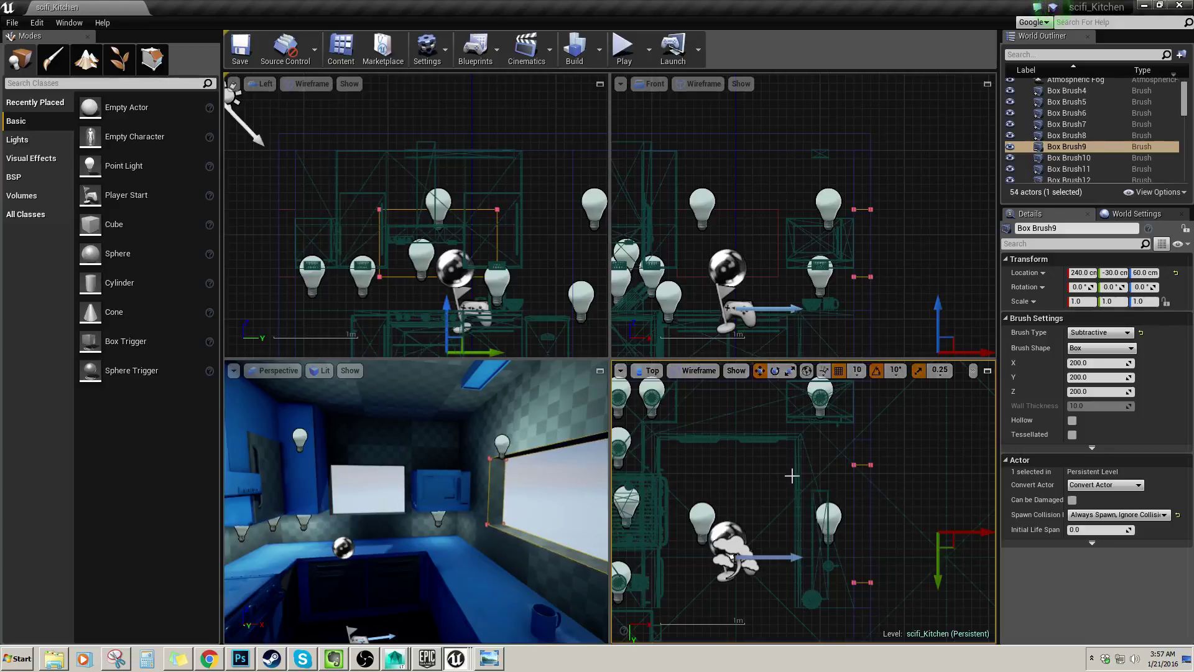
right_drag(885, 608, 735, 441)
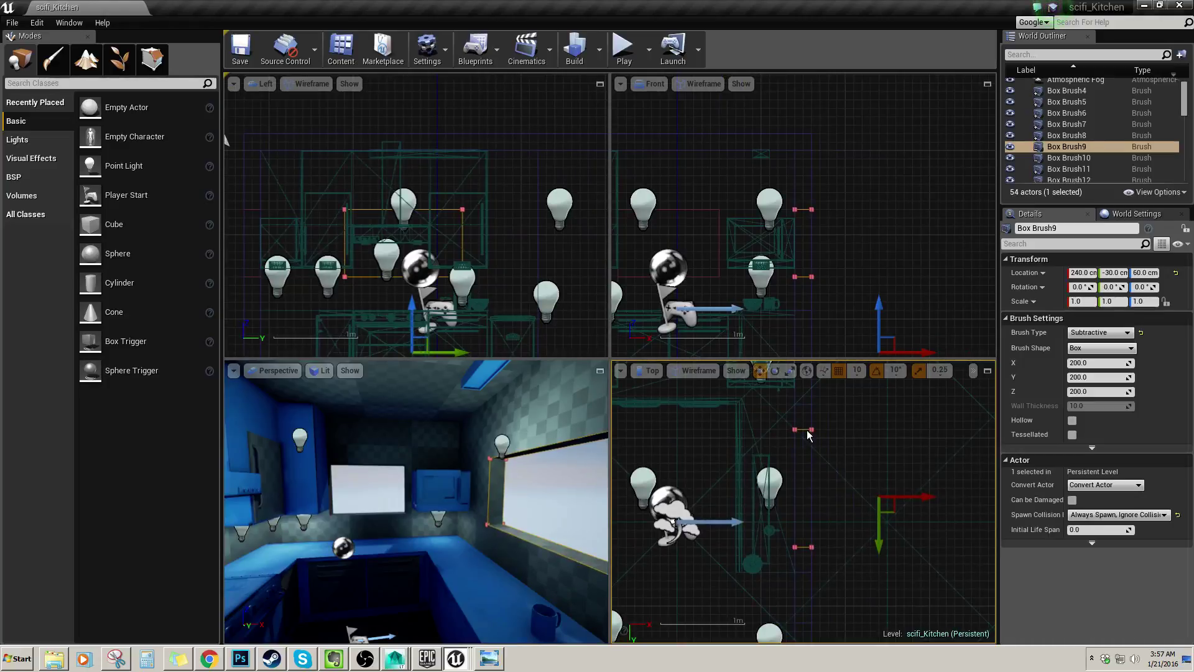
right_drag(803, 429, 847, 525)
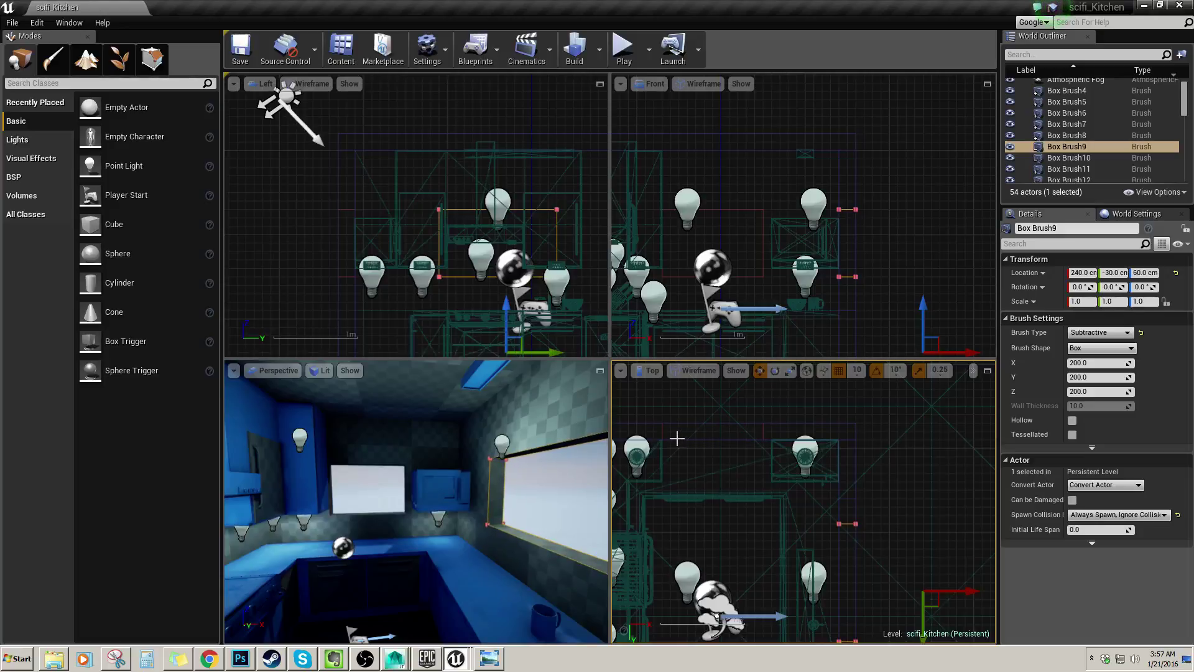
right_drag(831, 561, 715, 477)
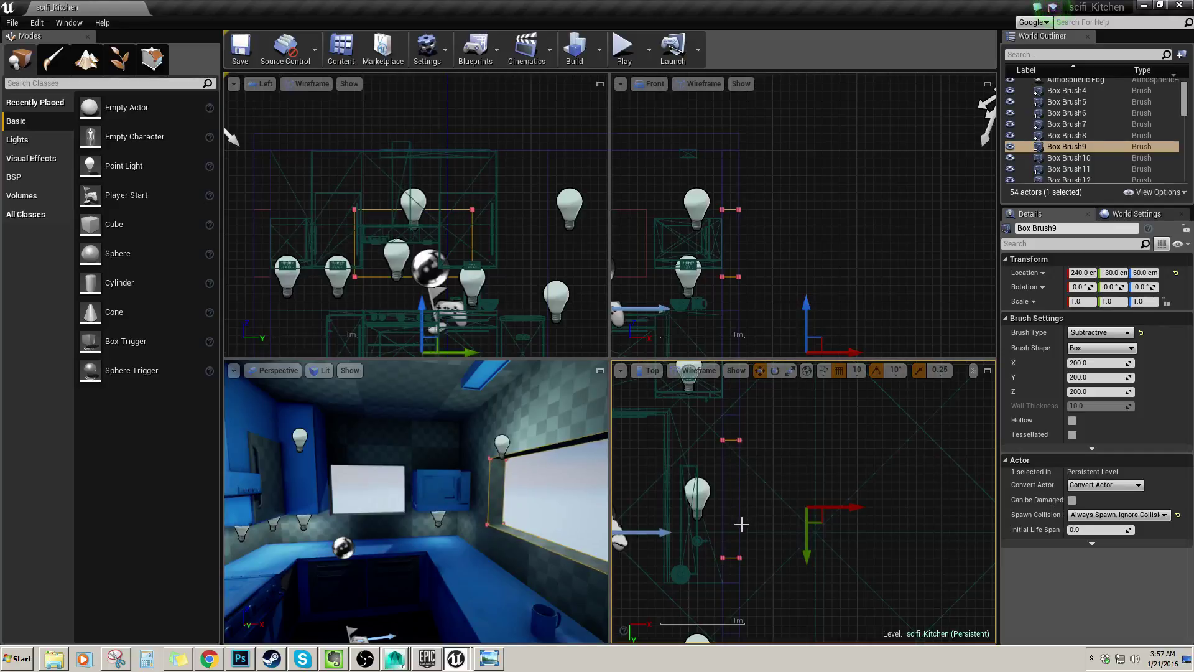
right_drag(742, 539, 871, 515)
right_drag(448, 497, 568, 485)
right_drag(840, 484, 748, 425)
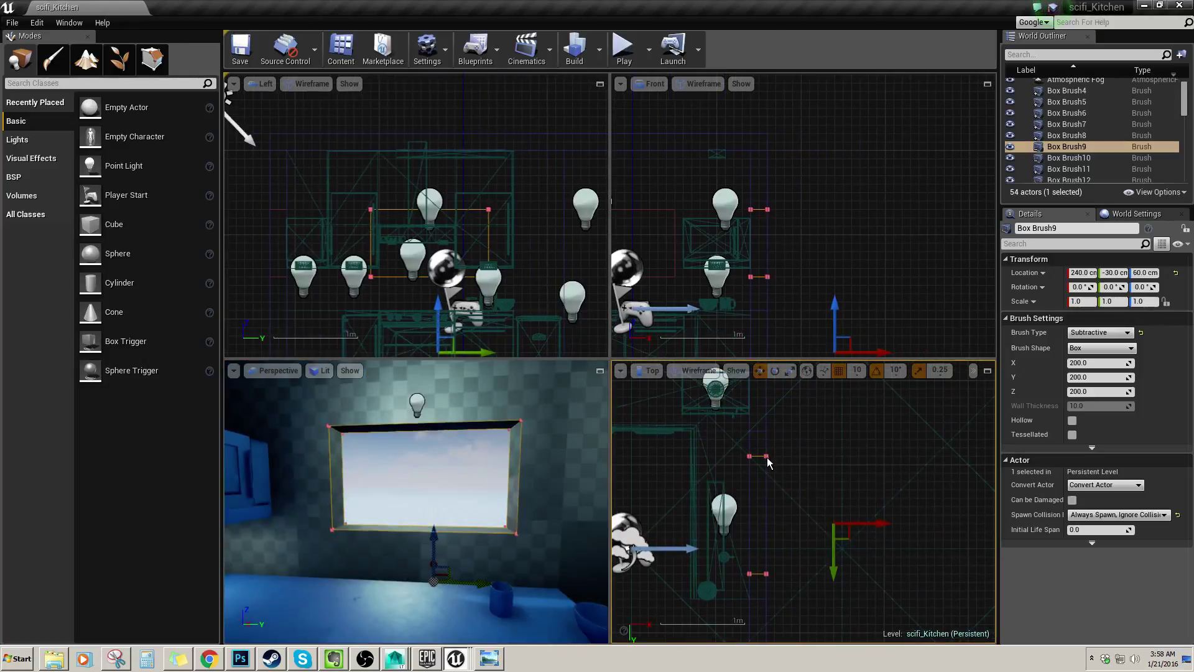
click(766, 459)
click(762, 457)
drag(729, 449, 774, 470)
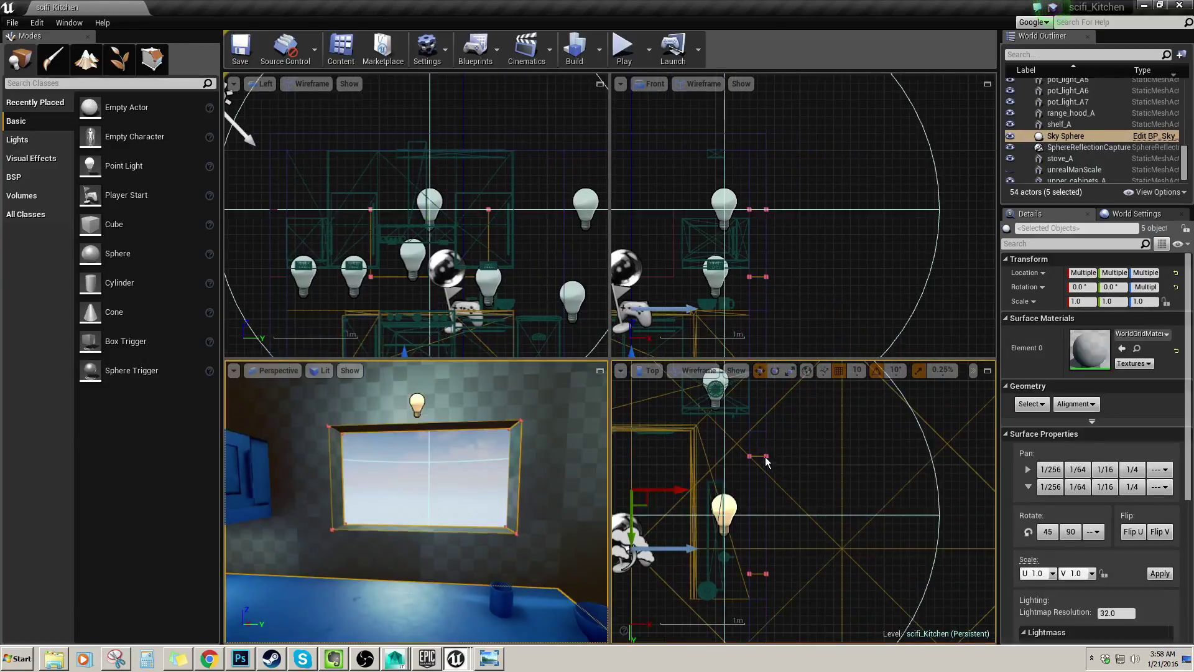
click(152, 59)
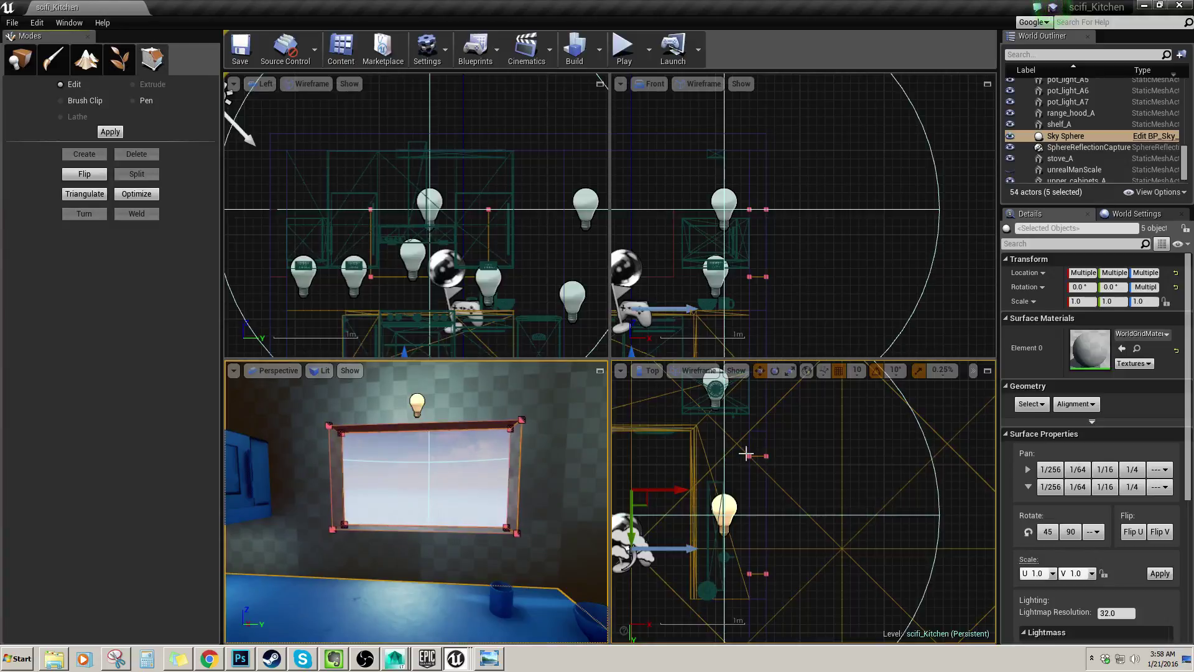
drag(773, 465, 770, 524)
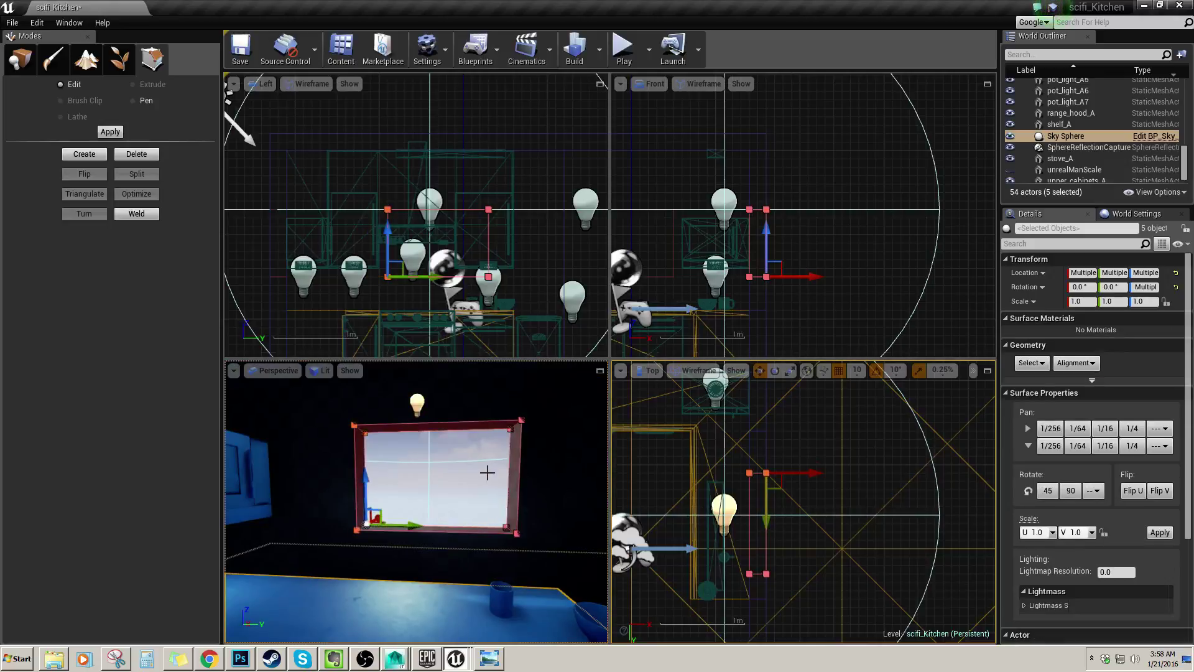
- Deselect everything, maximize the perspective view and examine the narrowed window and the lighting across the kitchen
right_drag(430, 491, 299, 510)
key(s)
key(w)
right_drag(443, 456, 443, 456)
key(s)
mouse_move(353, 458)
right_down()
mouse_move(436, 458)
mouse_move(479, 485)
mouse_move(398, 488)
mouse_move(435, 498)
right_up()
click(920, 291)
key(d)
click(600, 371)
right_drag(591, 404, 600, 373)
key(s)
right_drag(530, 478, 522, 452)
right_drag(412, 378, 412, 378)
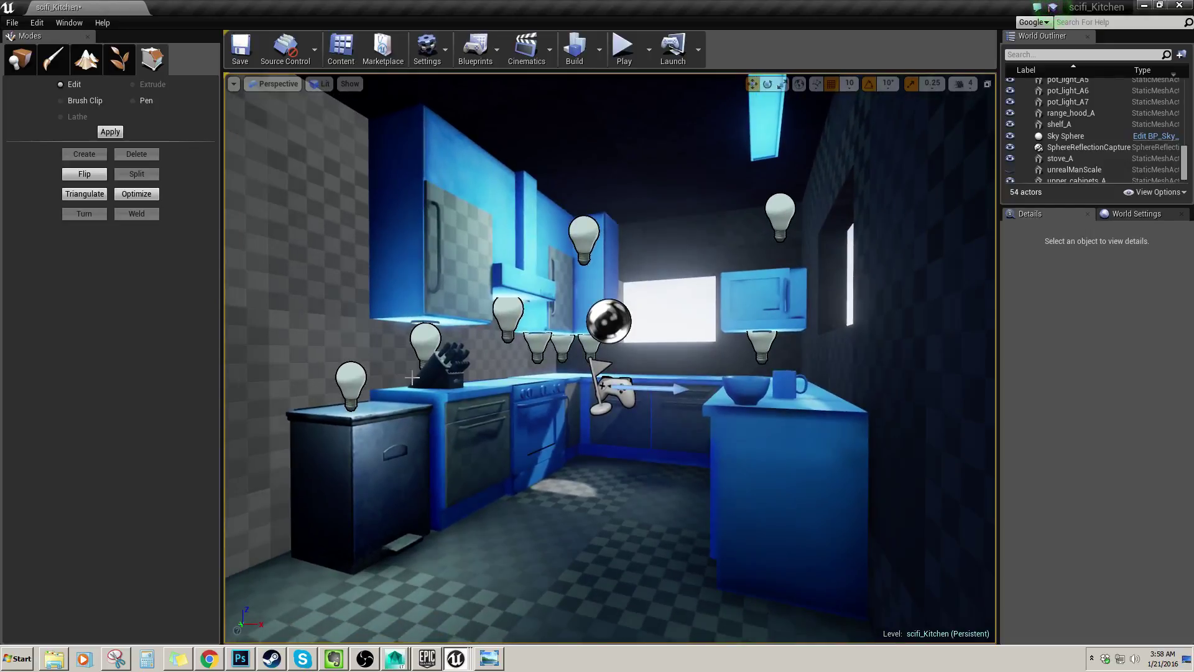
right_drag(535, 524, 534, 522)
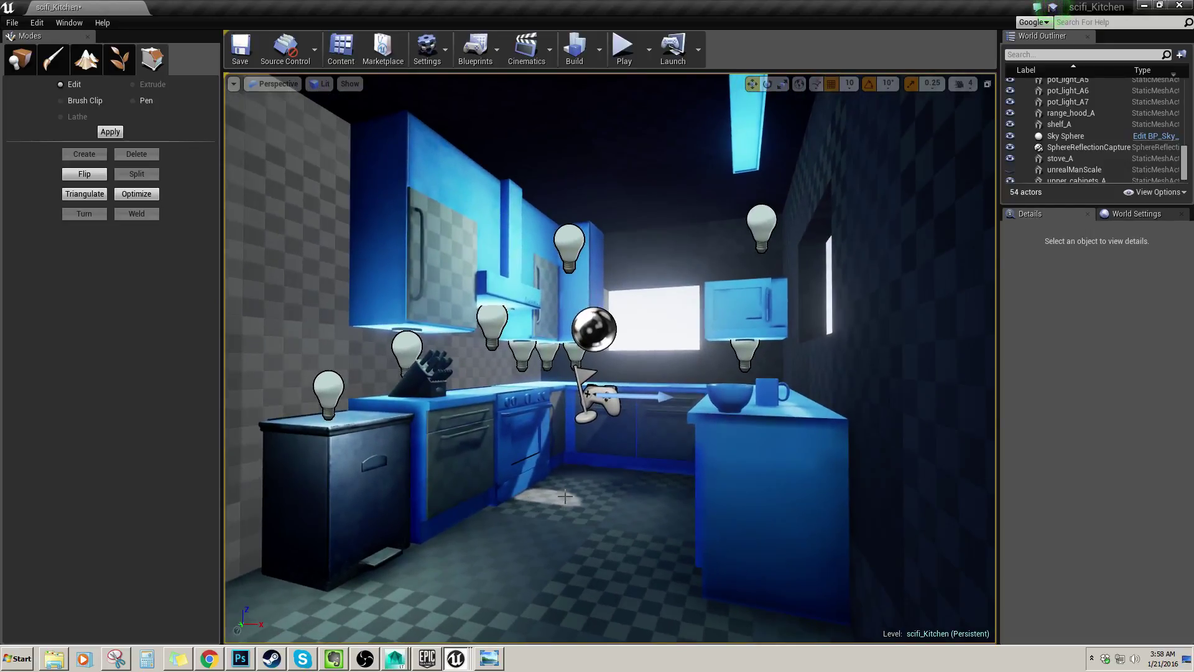